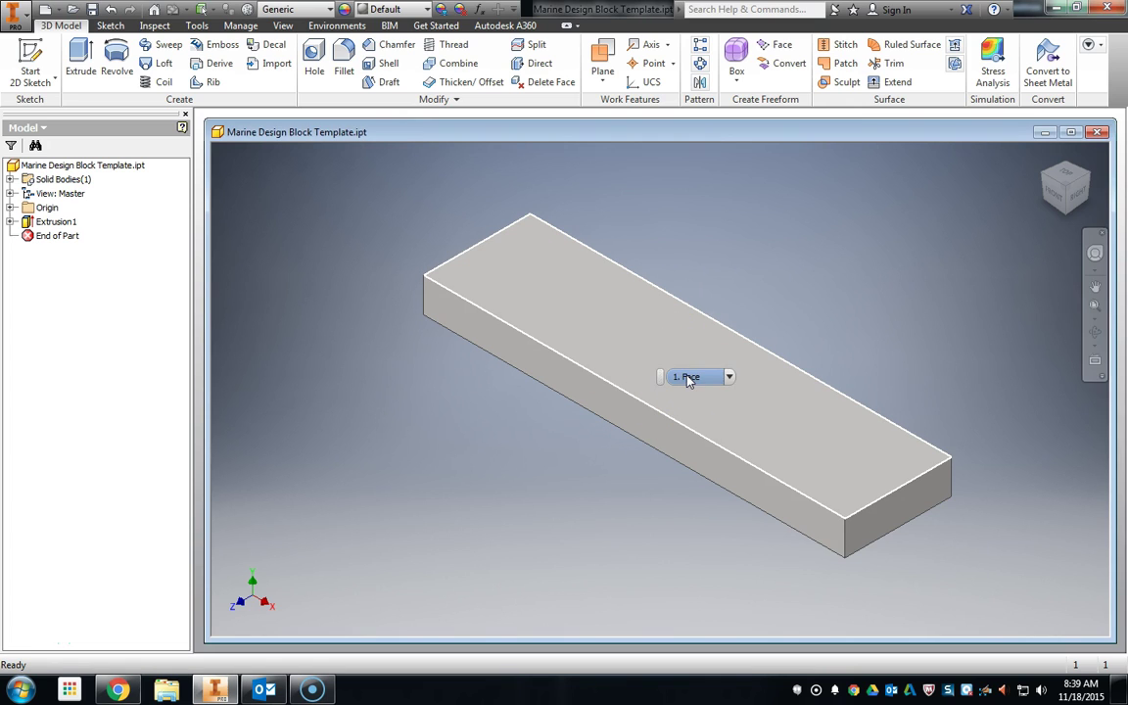
Select the block's top face, then bring the Boat Hull Sketch Sample page forward in Chrome
{"action": "left_click", "coordinate": [628, 354]}
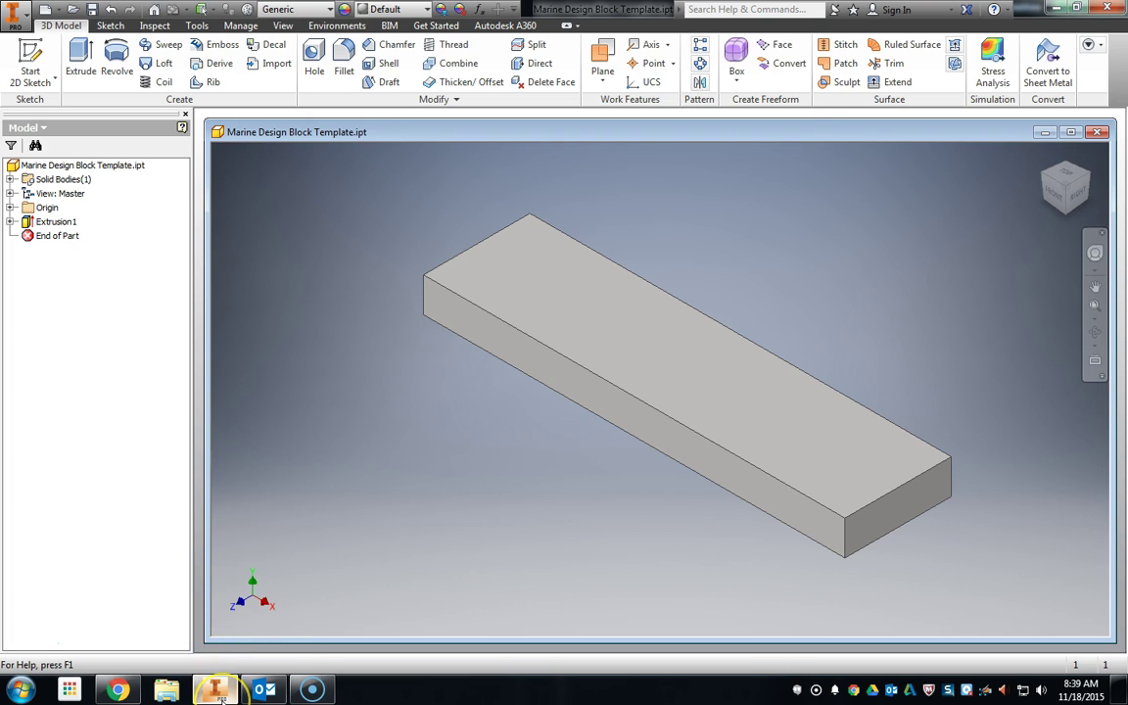
{"action": "mouse_move", "coordinate": [224, 688]}
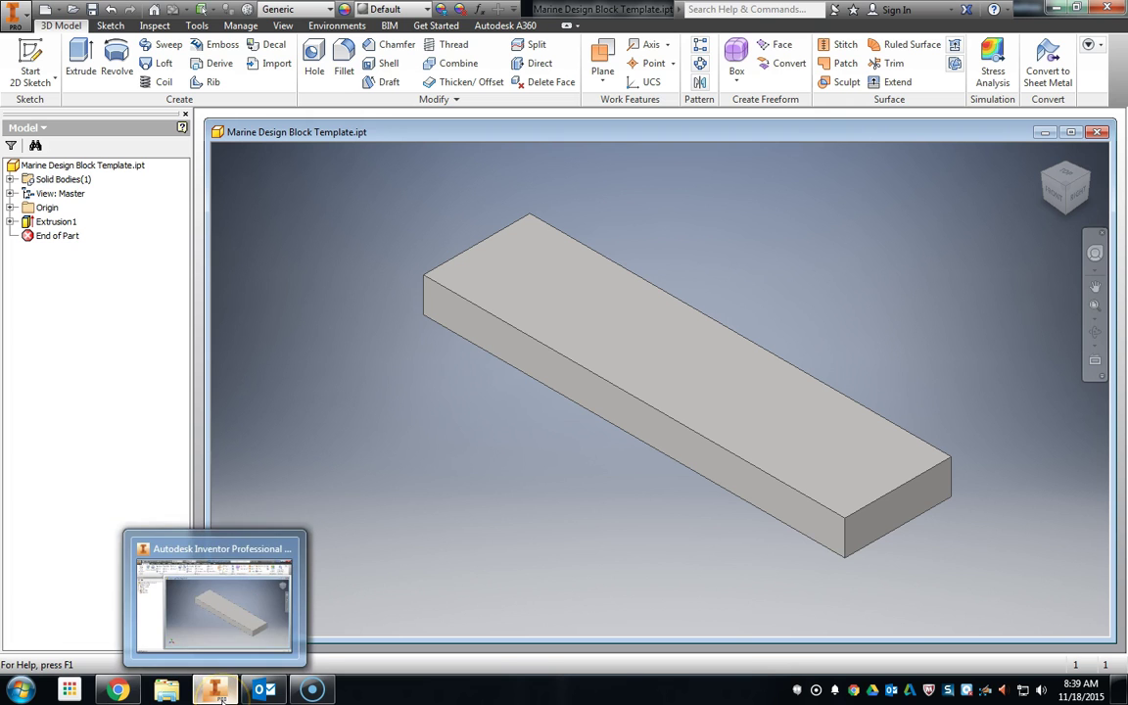
{"action": "left_click", "coordinate": [116, 690]}
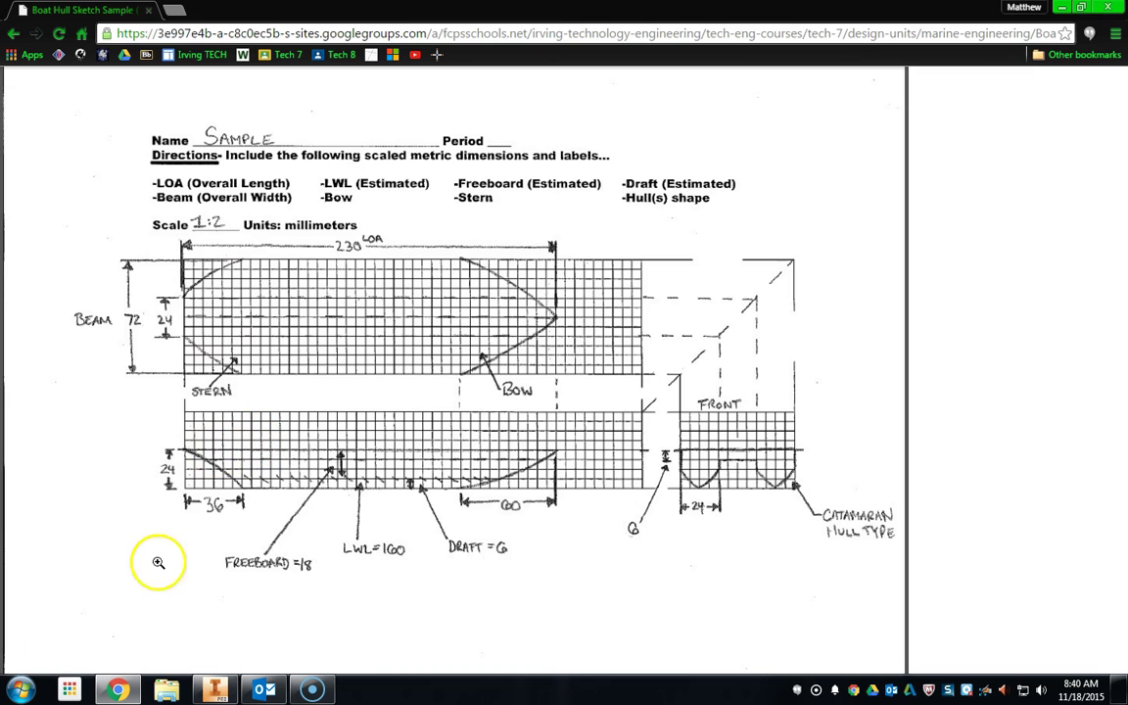
{"action": "key", "text": "alt+Tab"}
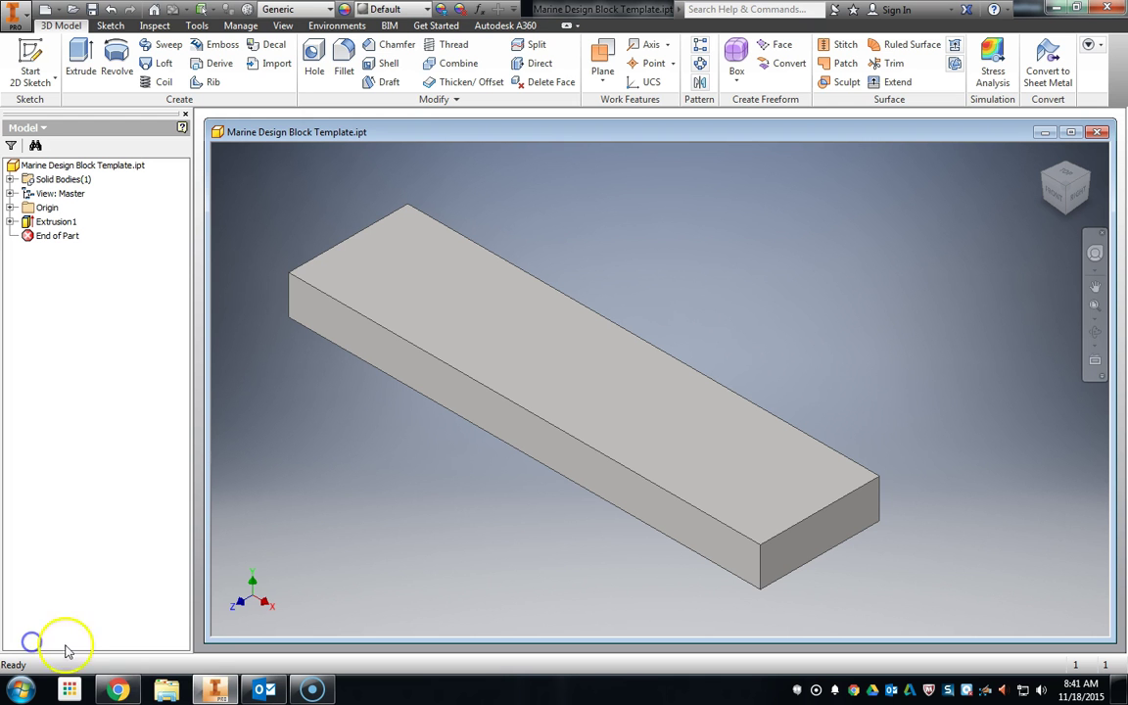
{"action": "mouse_move", "coordinate": [117, 690]}
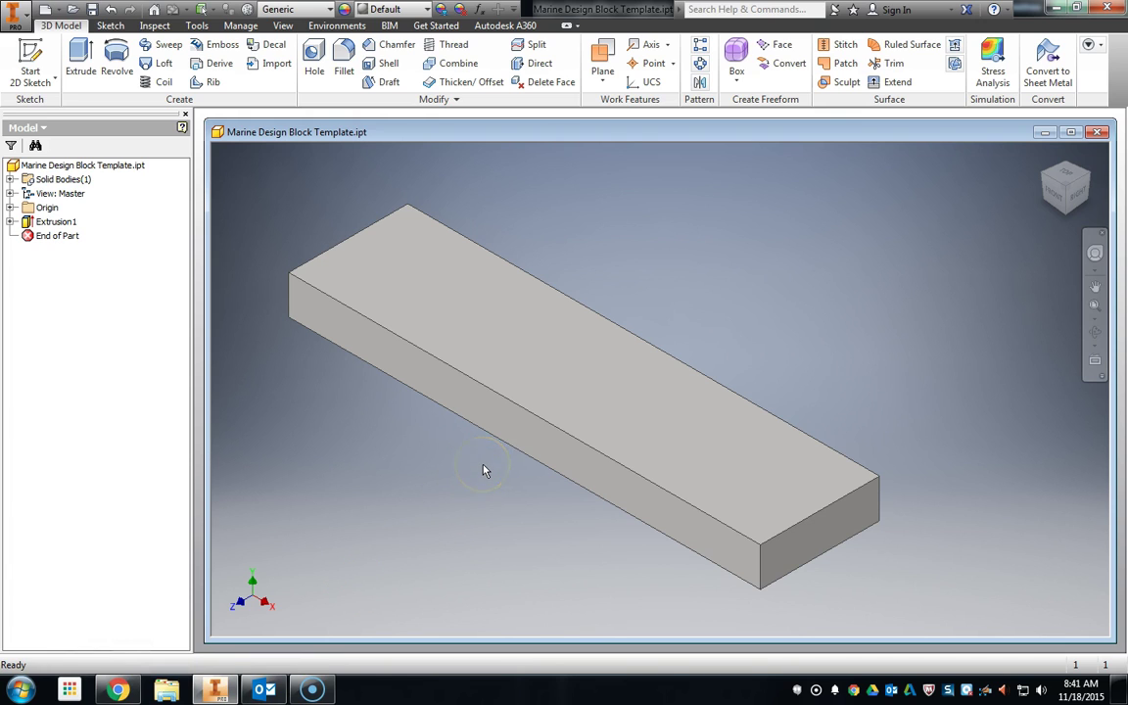
{"action": "left_click", "coordinate": [498, 357]}
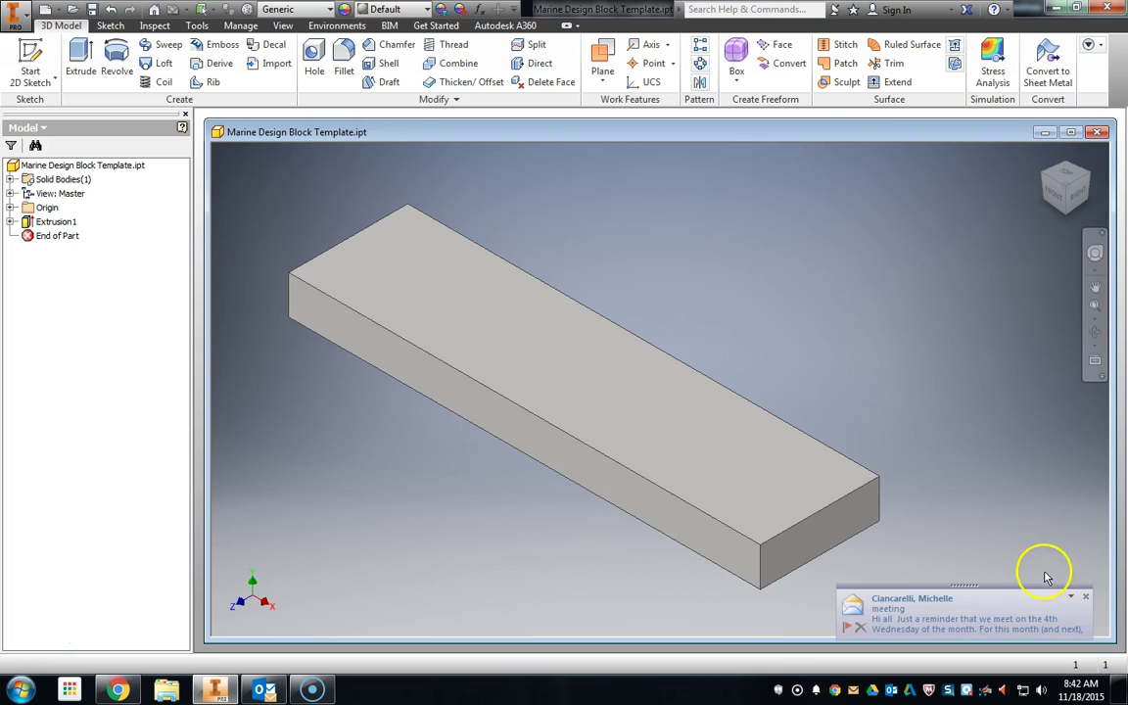
{"action": "left_click", "coordinate": [1086, 595]}
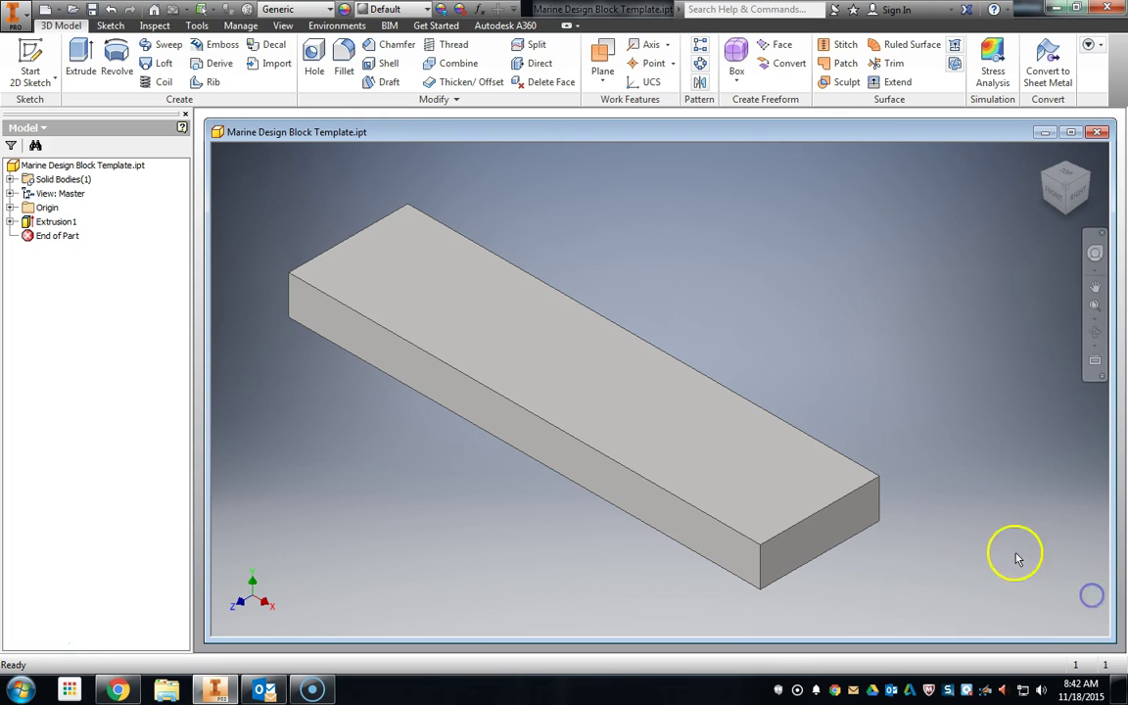
Start a new 2D sketch on the block's top face
{"action": "left_click", "coordinate": [30, 67]}
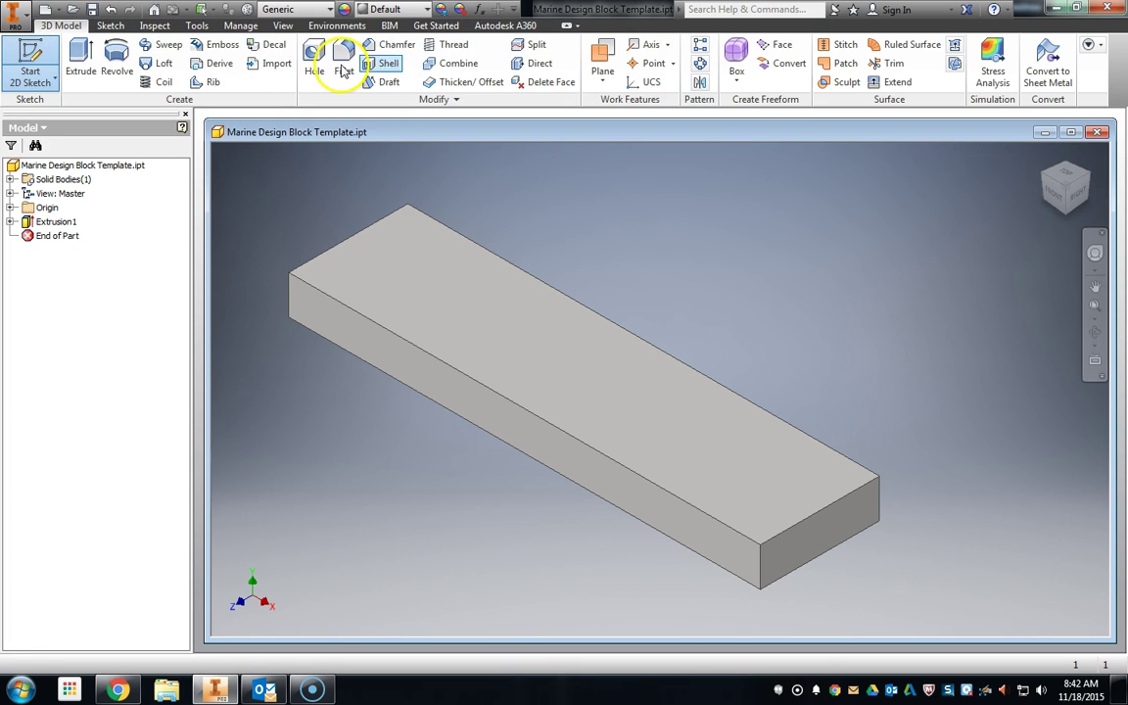
{"action": "left_click", "coordinate": [31, 66]}
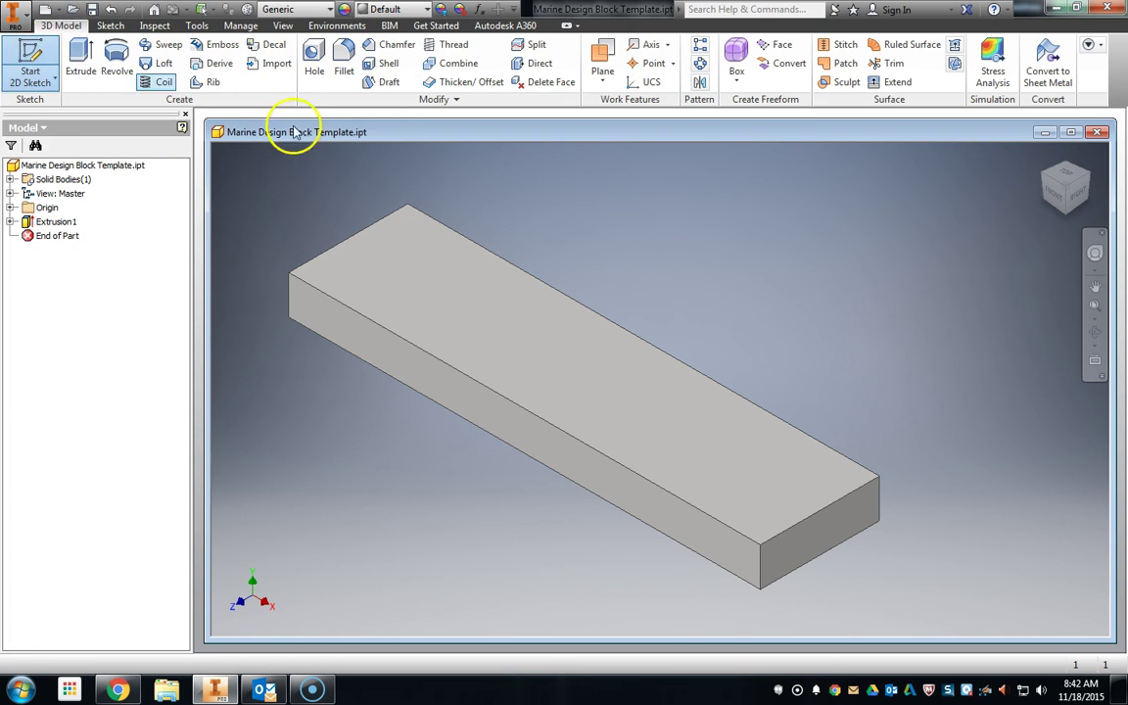
{"action": "left_click", "coordinate": [455, 372]}
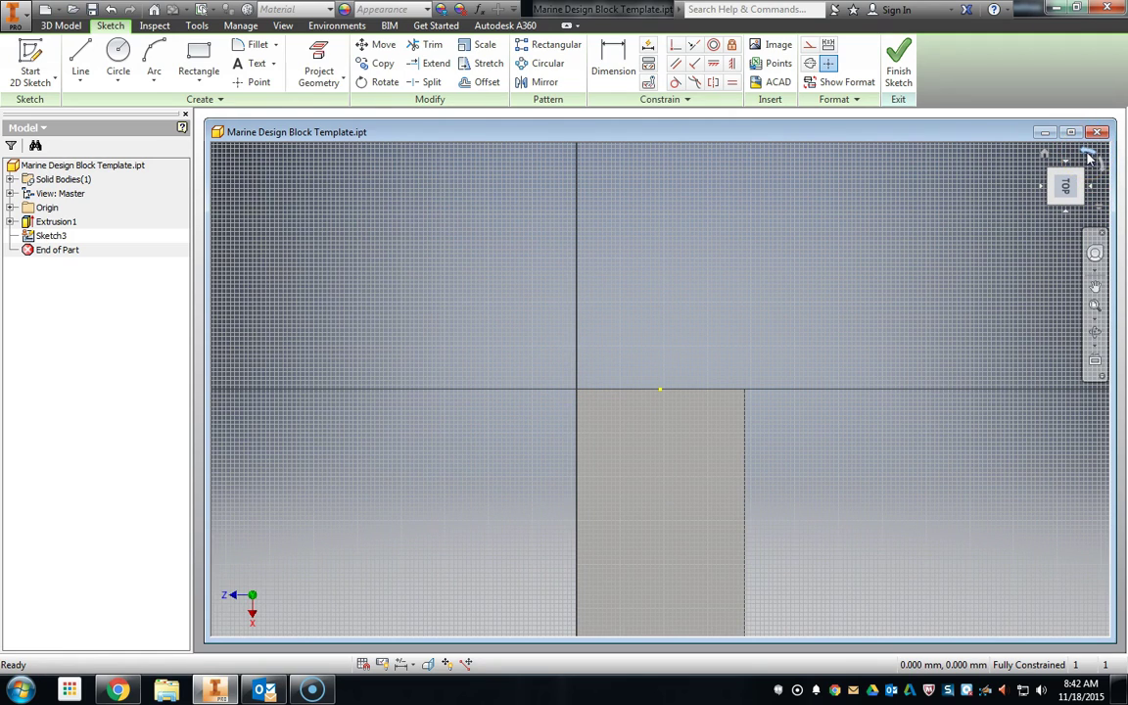
Rotate the sketch view 90° so the face lies lengthwise, then zoom to fit
{"action": "left_click", "coordinate": [1090, 157]}
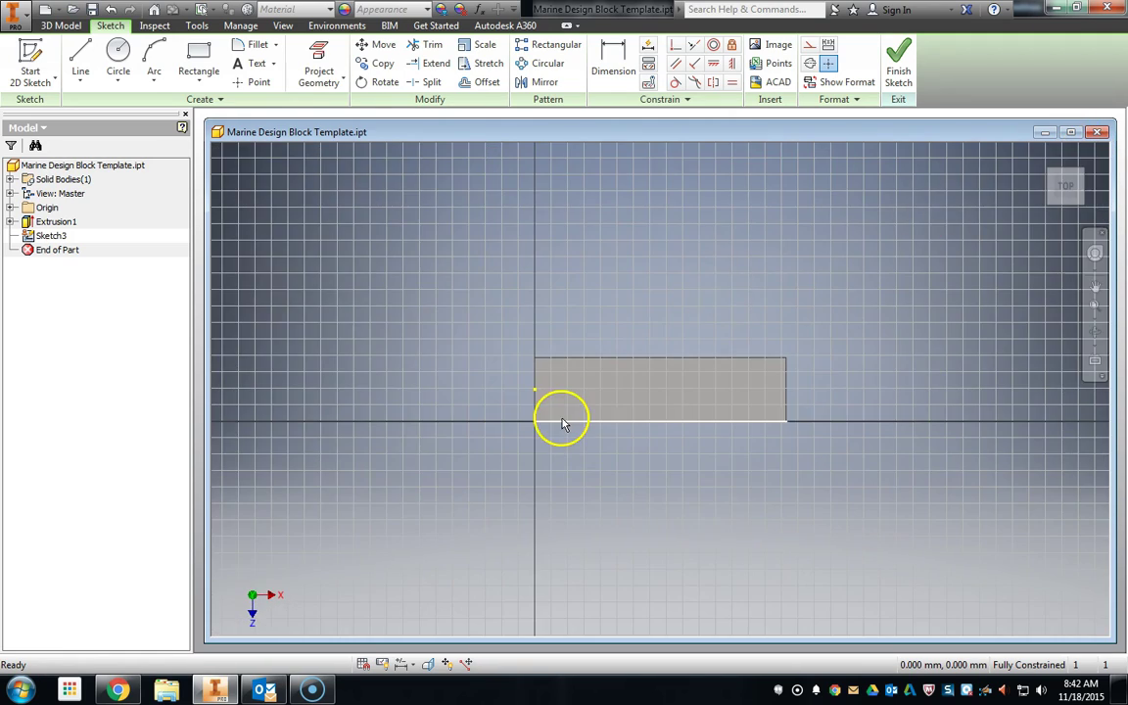
{"action": "scroll", "coordinate": [560, 415], "scroll_direction": "up", "scroll_amount": 3}
{"action": "scroll", "coordinate": [1027, 367], "scroll_direction": "down", "scroll_amount": 2}
{"action": "scroll", "coordinate": [1028, 367], "scroll_direction": "up", "scroll_amount": 4}
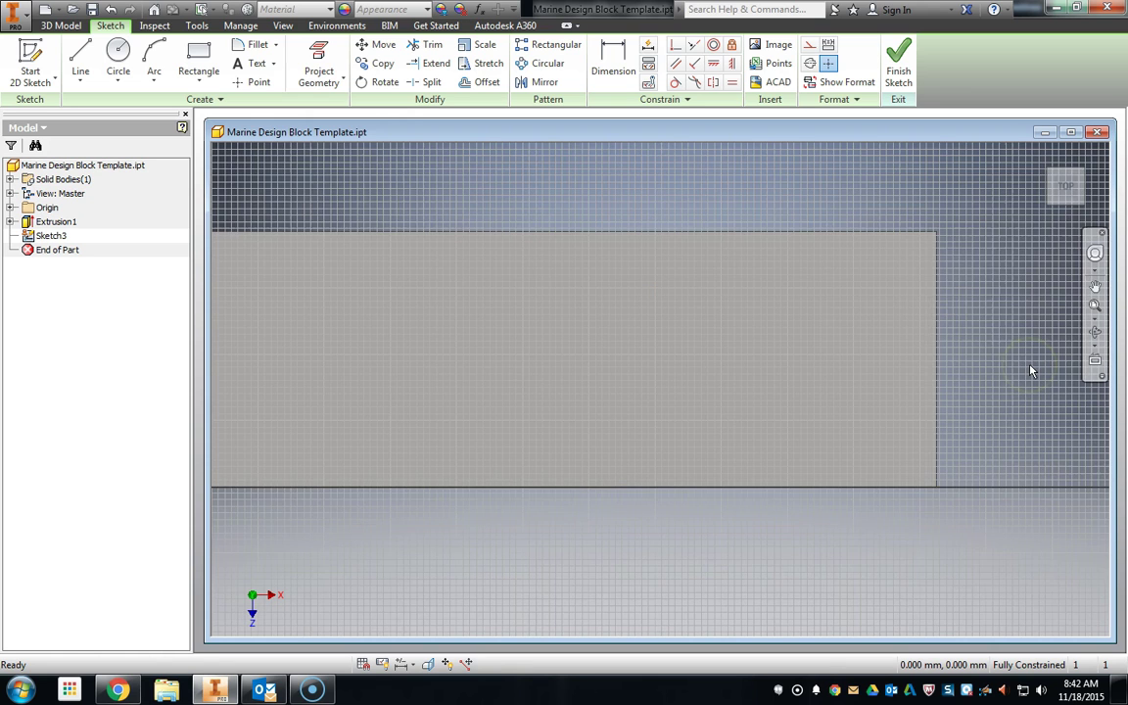
{"action": "scroll", "coordinate": [1028, 368], "scroll_direction": "down", "scroll_amount": 2}
{"action": "scroll", "coordinate": [566, 421], "scroll_direction": "up", "scroll_amount": 3}
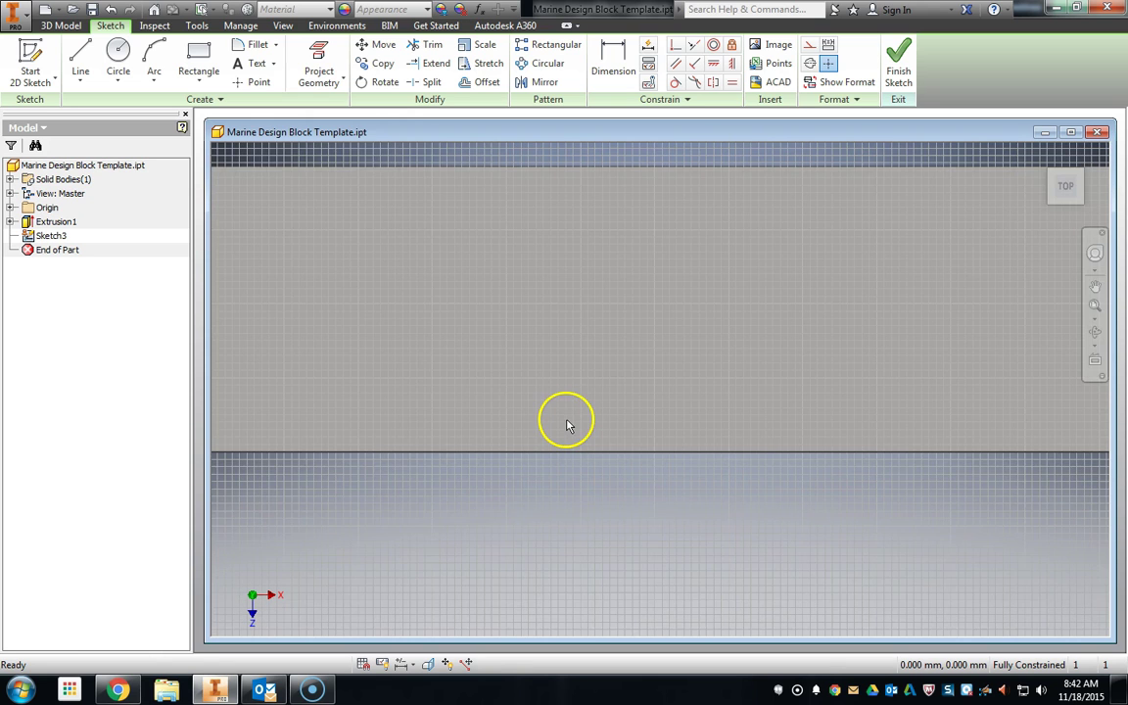
{"action": "scroll", "coordinate": [566, 423], "scroll_direction": "down", "scroll_amount": 2}
{"action": "scroll", "coordinate": [645, 448], "scroll_direction": "down", "scroll_amount": 3}
{"action": "scroll", "coordinate": [646, 452], "scroll_direction": "up", "scroll_amount": 6}
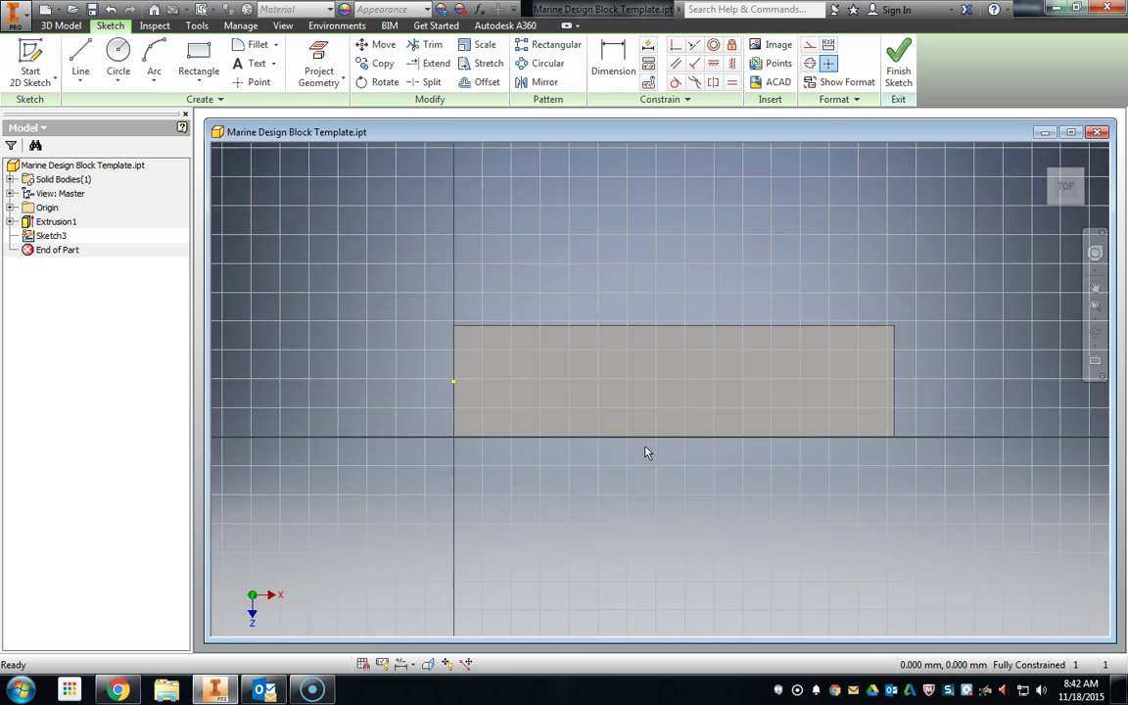
{"action": "scroll", "coordinate": [647, 452], "scroll_direction": "down", "scroll_amount": 4}
{"action": "scroll", "coordinate": [904, 285], "scroll_direction": "up", "scroll_amount": 3}
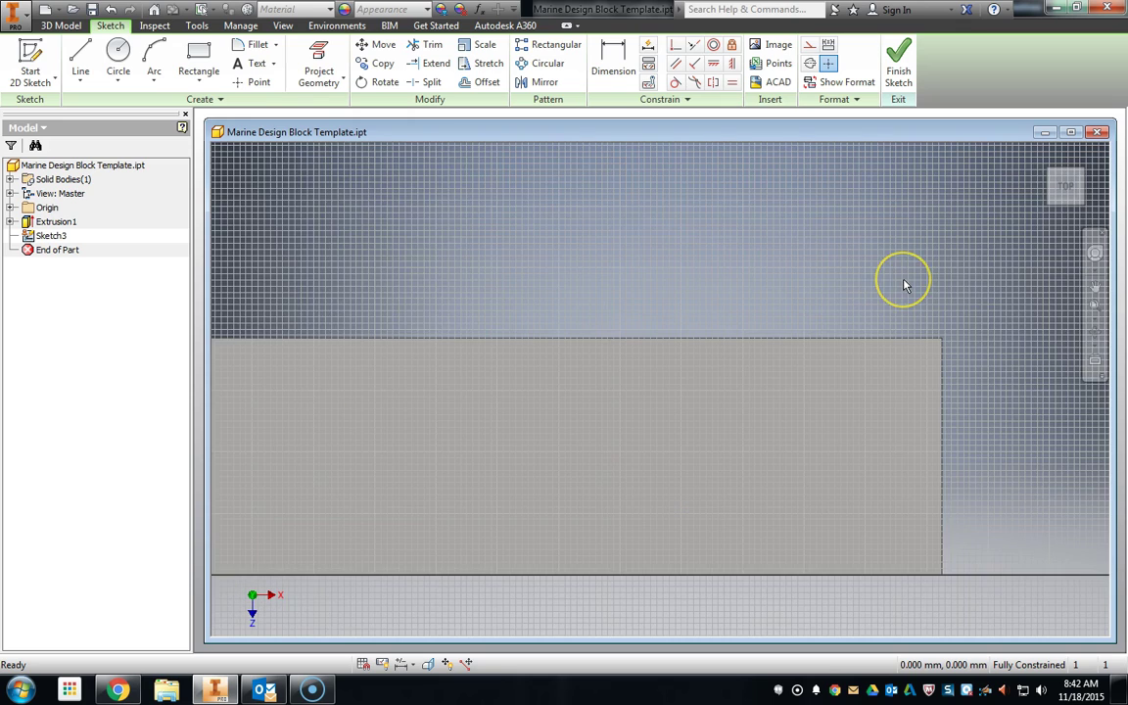
{"action": "scroll", "coordinate": [904, 285], "scroll_direction": "down", "scroll_amount": 2}
{"action": "scroll", "coordinate": [909, 318], "scroll_direction": "up", "scroll_amount": 5}
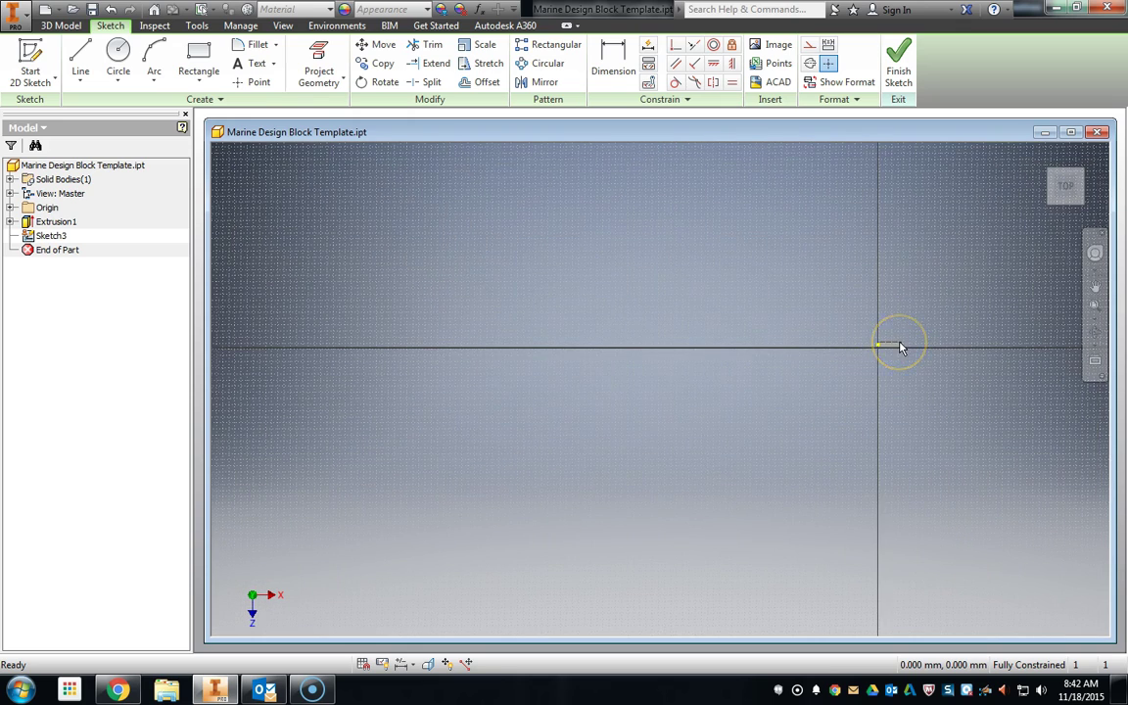
{"action": "scroll", "coordinate": [901, 347], "scroll_direction": "down", "scroll_amount": 1}
{"action": "scroll", "coordinate": [903, 343], "scroll_direction": "up", "scroll_amount": 4}
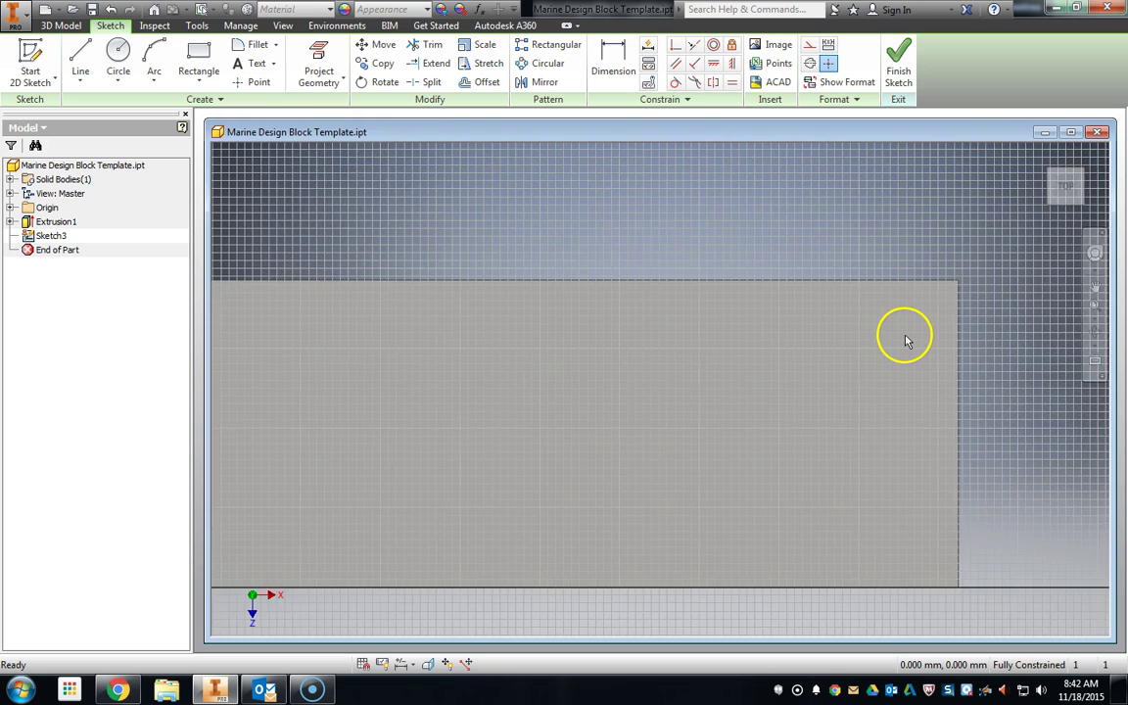
{"action": "left_click", "coordinate": [1095, 308]}
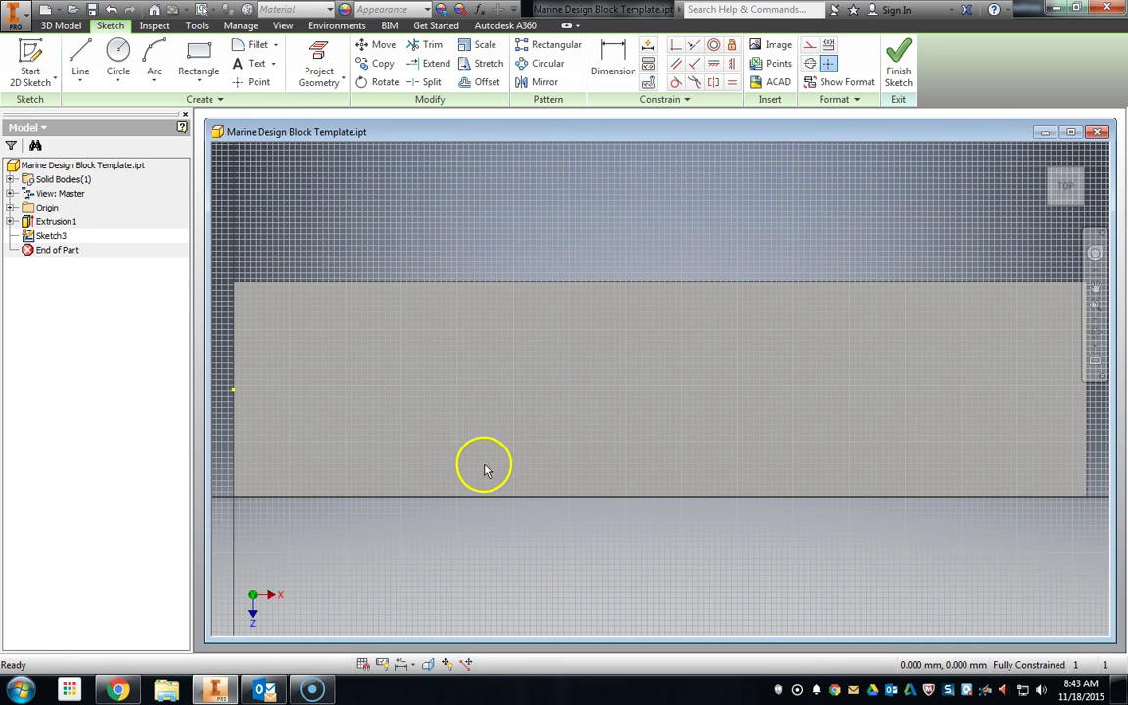
{"action": "scroll", "coordinate": [486, 469], "scroll_direction": "up", "scroll_amount": 3}
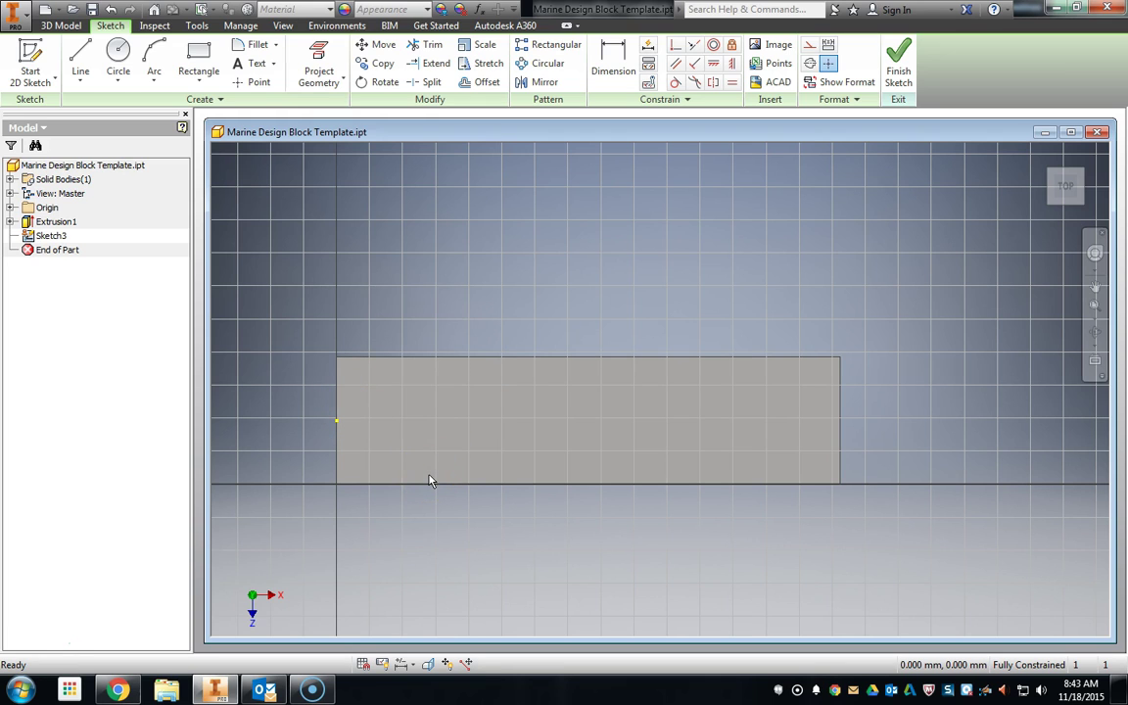
Draw a construction line from the left-edge midpoint to the right edge, X 0 to 305 mm
{"action": "left_click", "coordinate": [78, 60]}
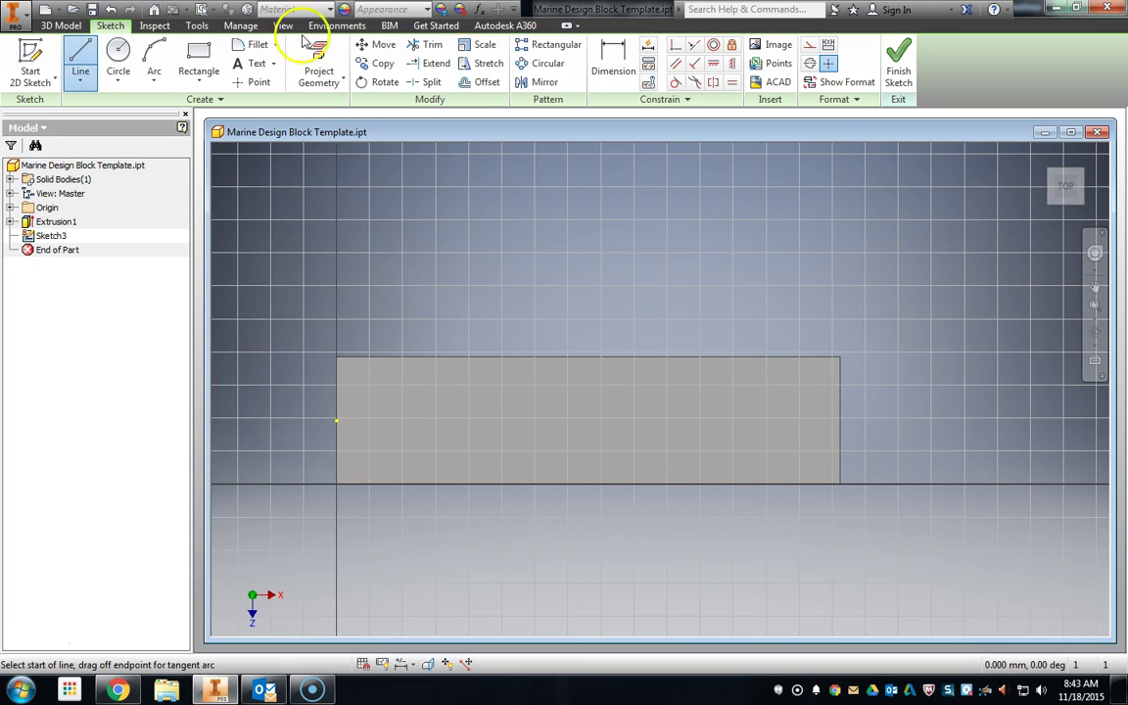
{"action": "left_click", "coordinate": [811, 64]}
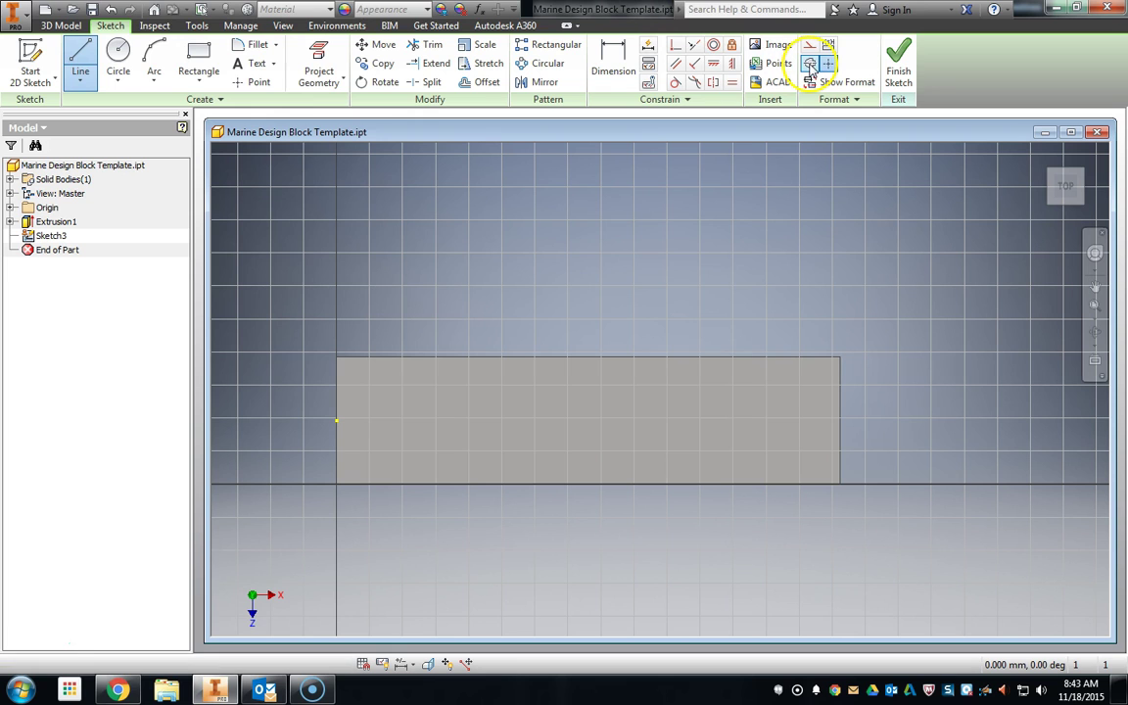
{"action": "left_click", "coordinate": [336, 419]}
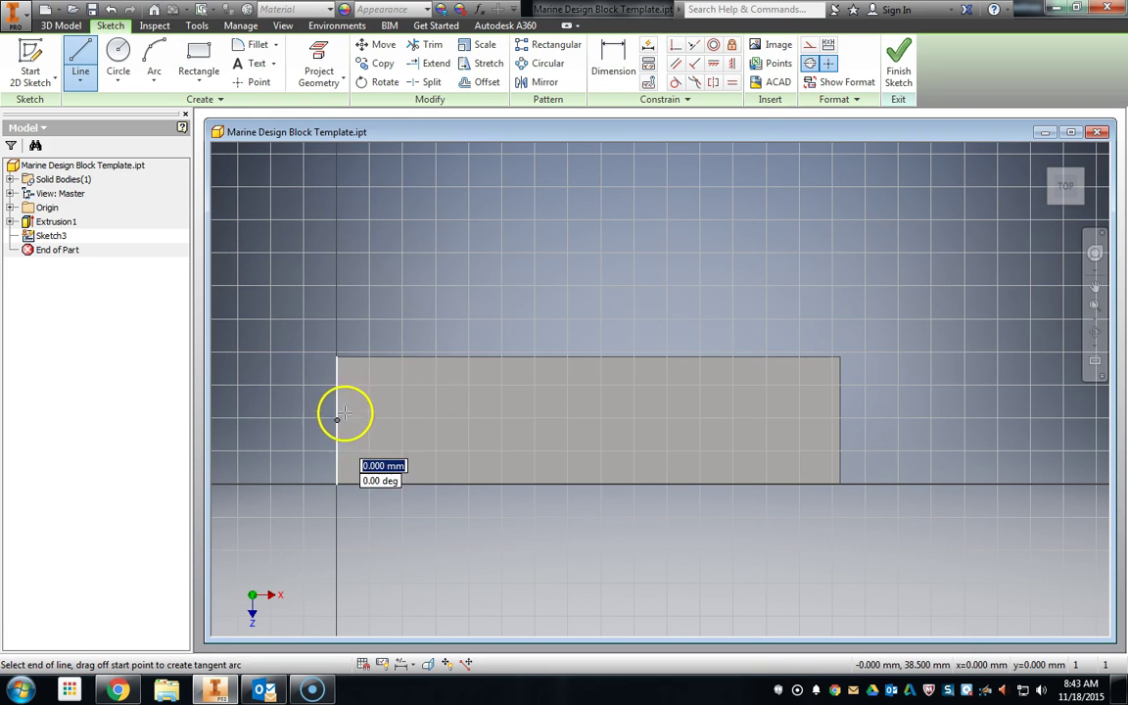
{"action": "double_click", "coordinate": [841, 420]}
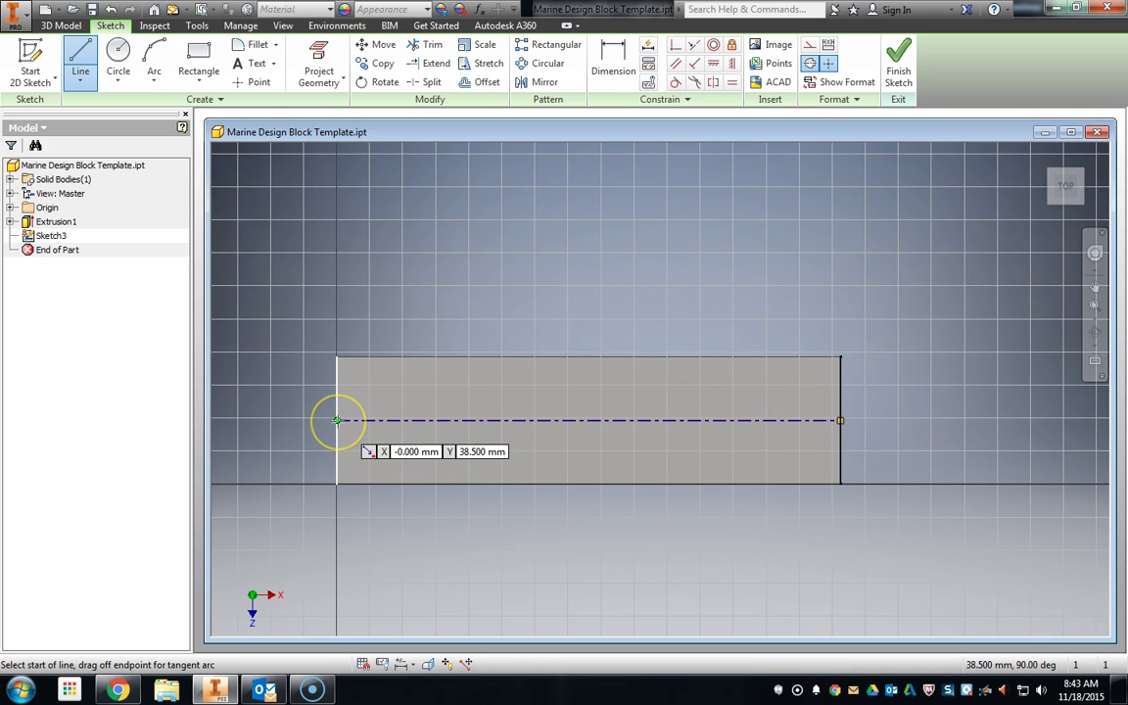
{"action": "left_click_drag", "start_coordinate": [336, 422], "coordinate": [844, 421]}
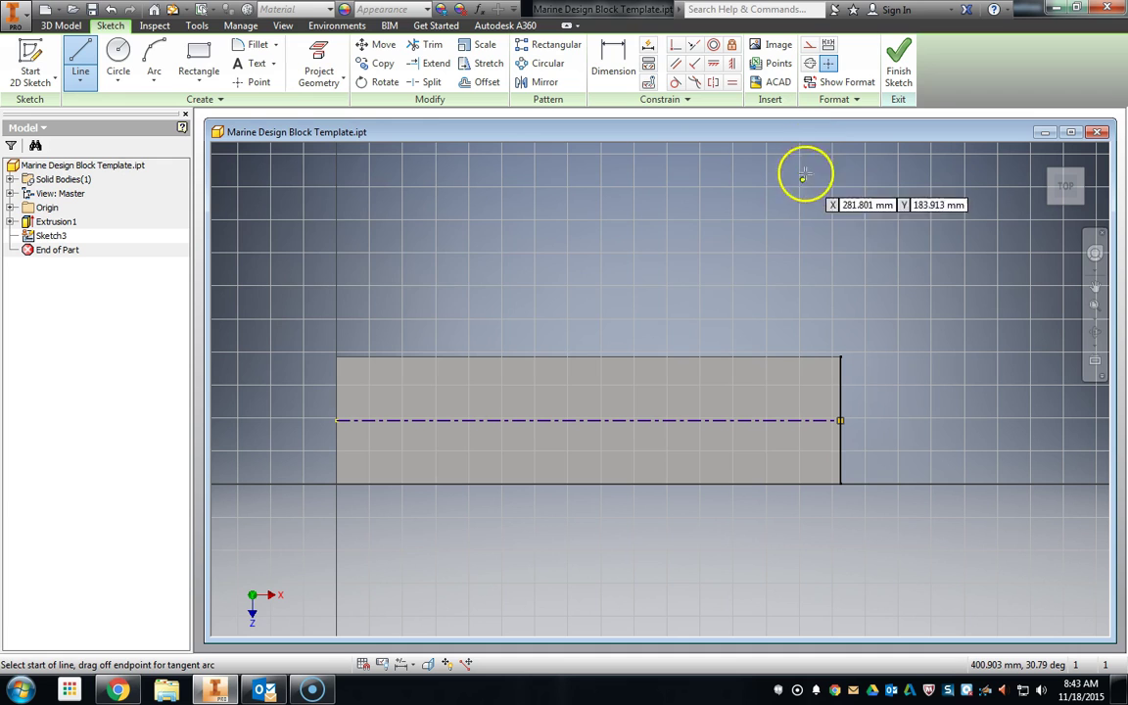
Draw a line 230 mm along the top edge, then down to the centreline
{"action": "left_click", "coordinate": [80, 59]}
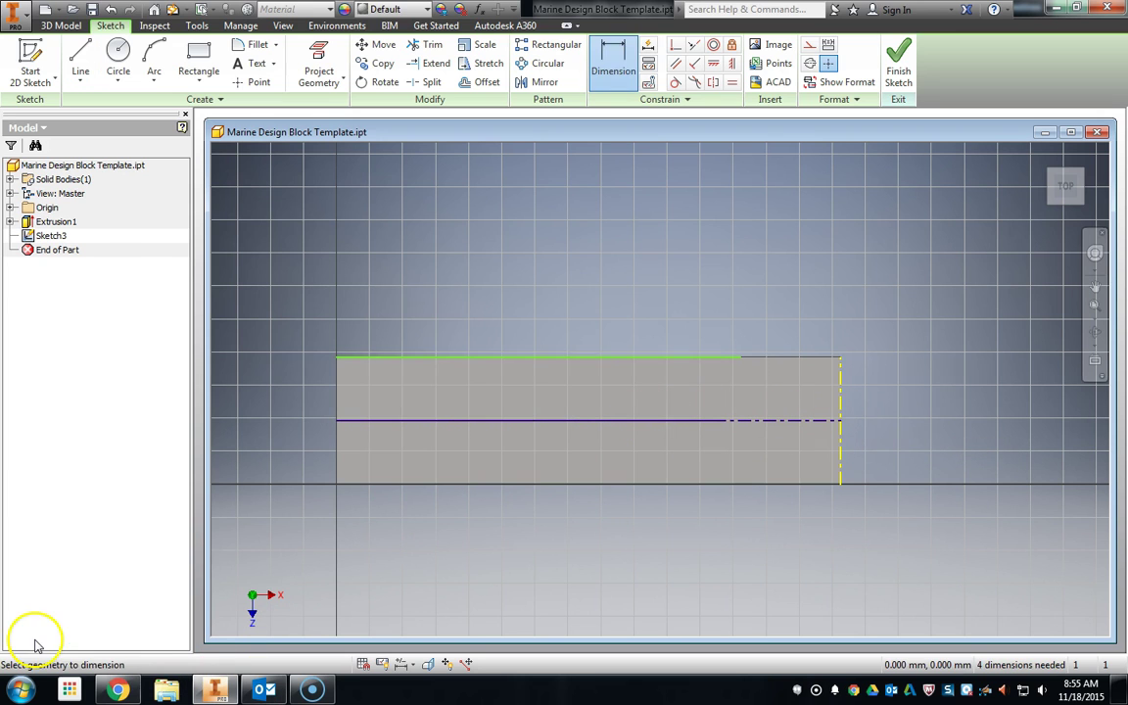
{"action": "key", "text": "Escape"}
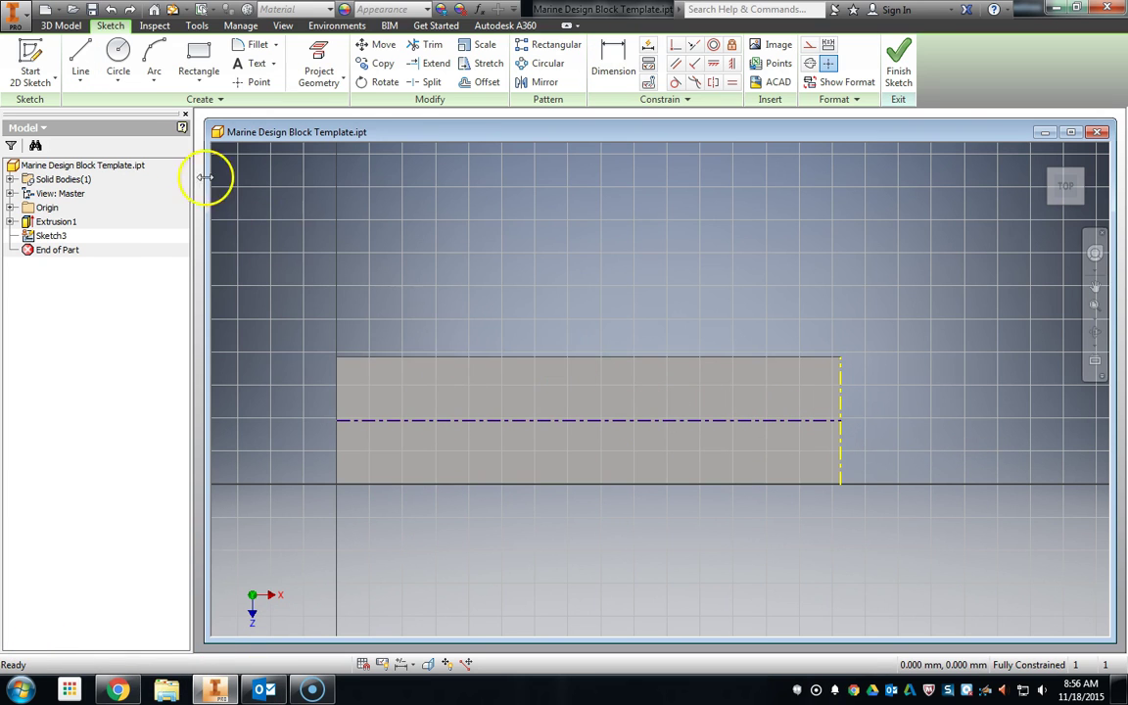
{"action": "left_click", "coordinate": [80, 57]}
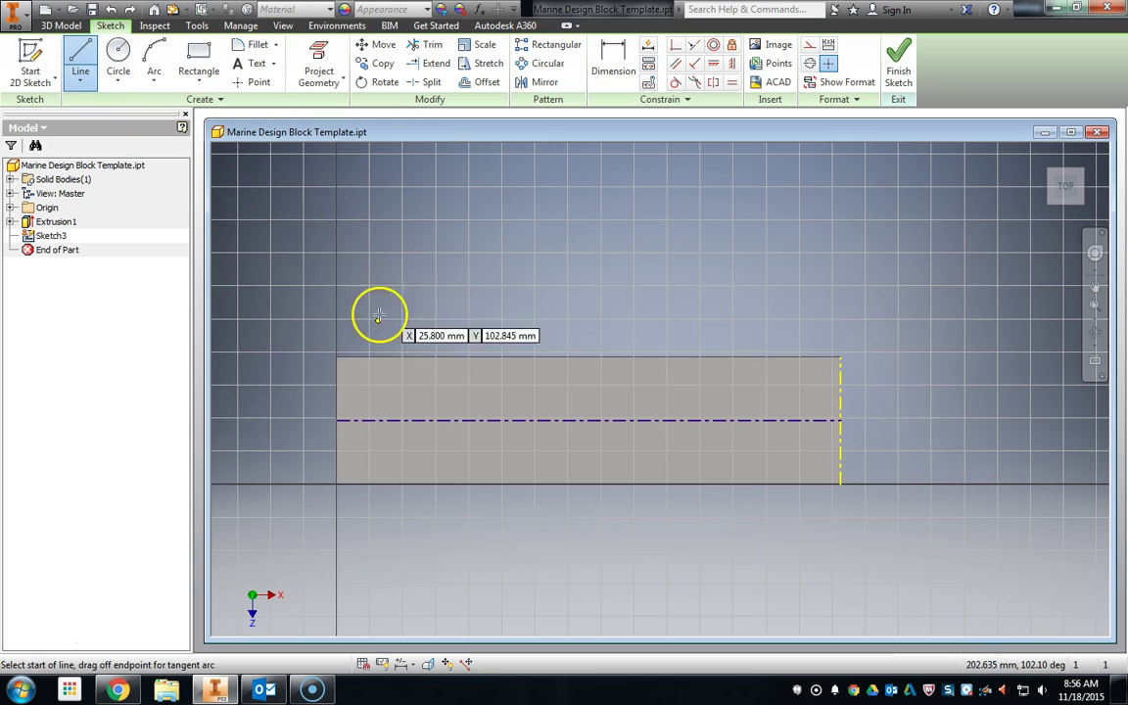
{"action": "left_click", "coordinate": [337, 355]}
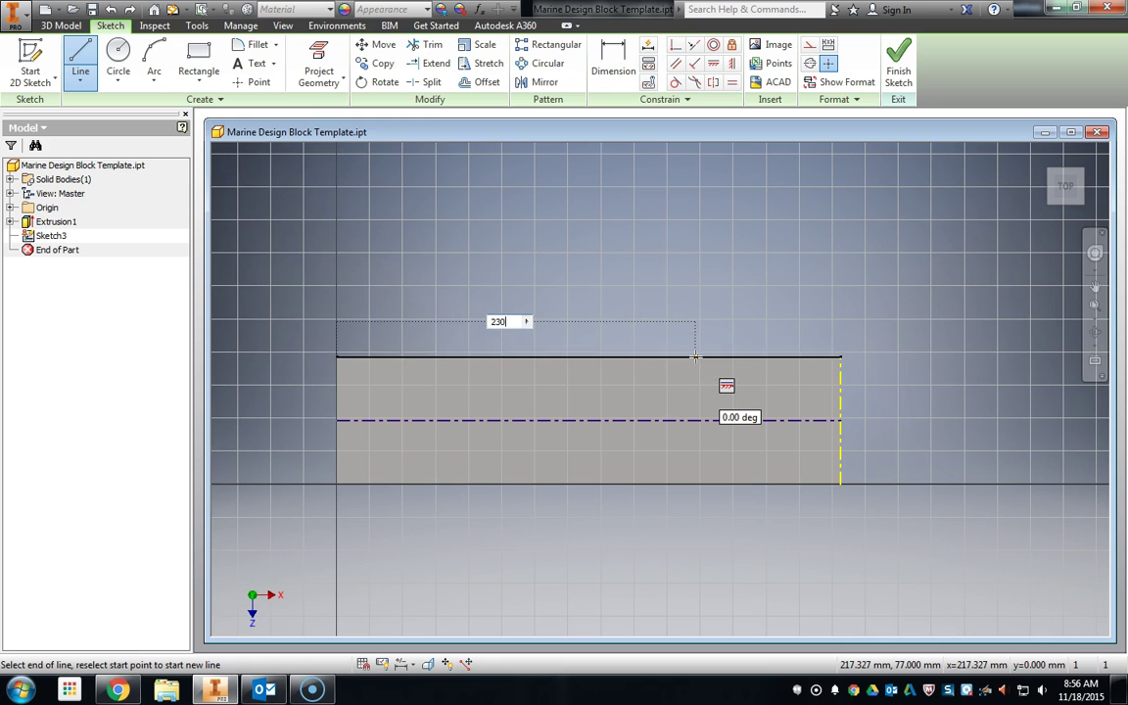
{"action": "key", "text": "Return"}
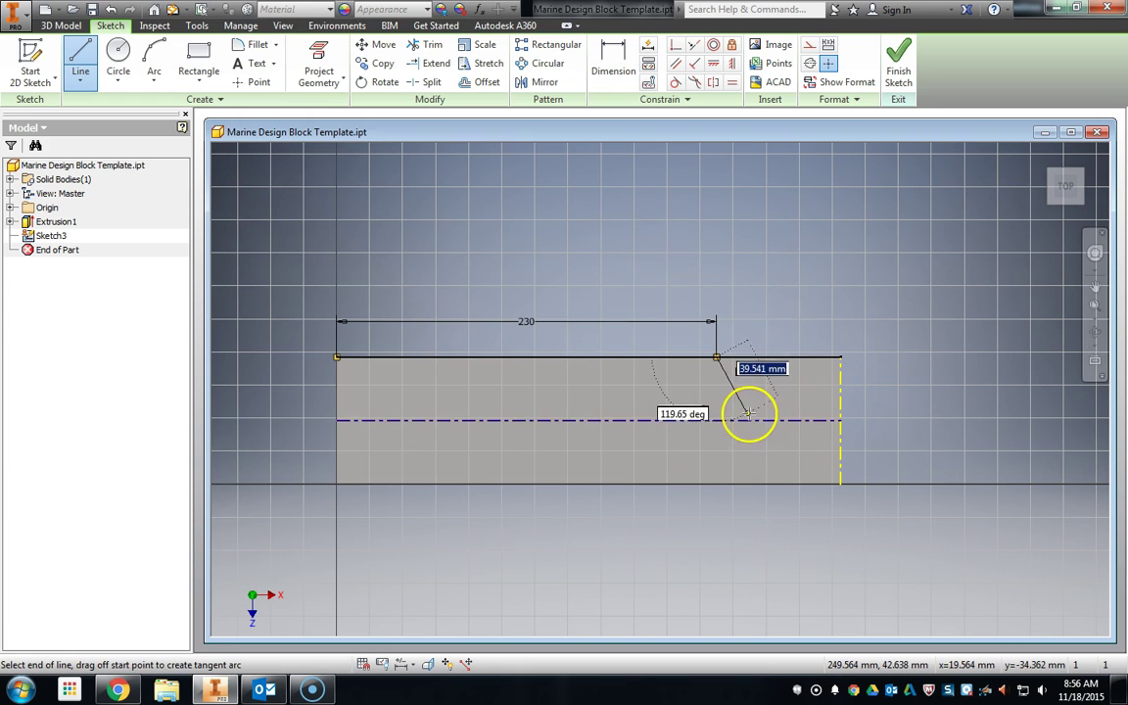
{"action": "double_click", "coordinate": [716, 420]}
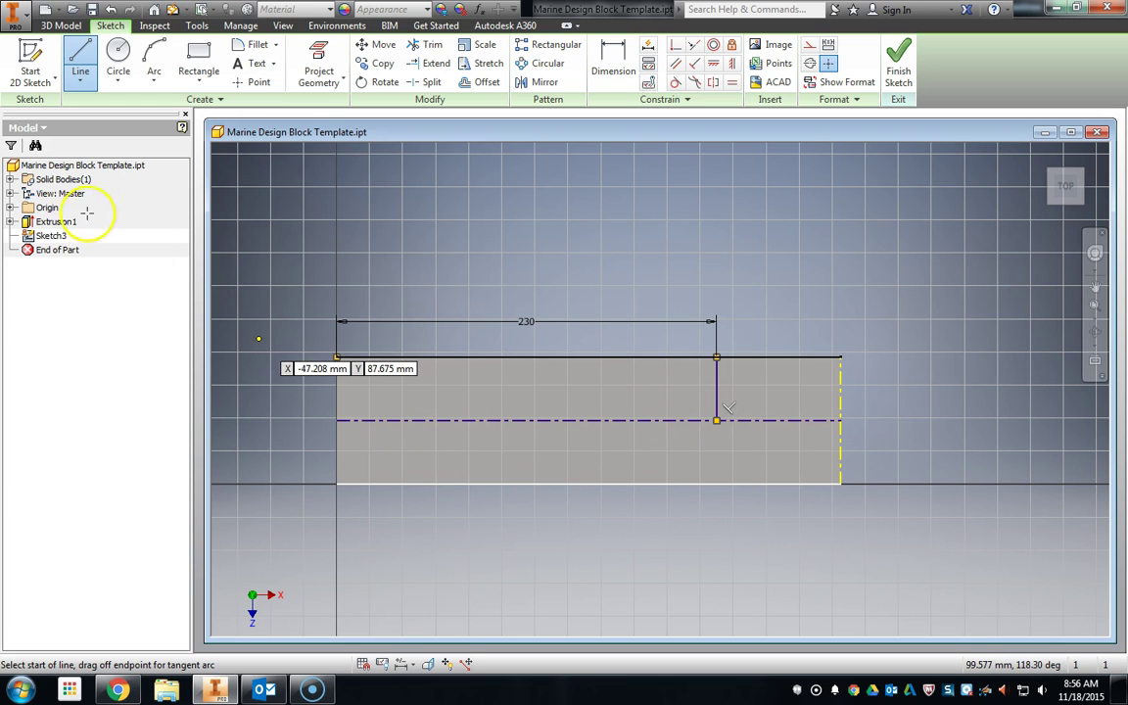
Add a top-edge line with a 230 dimension, then delete that redundant dimension
{"action": "left_click", "coordinate": [337, 359]}
{"action": "double_click", "coordinate": [589, 357]}
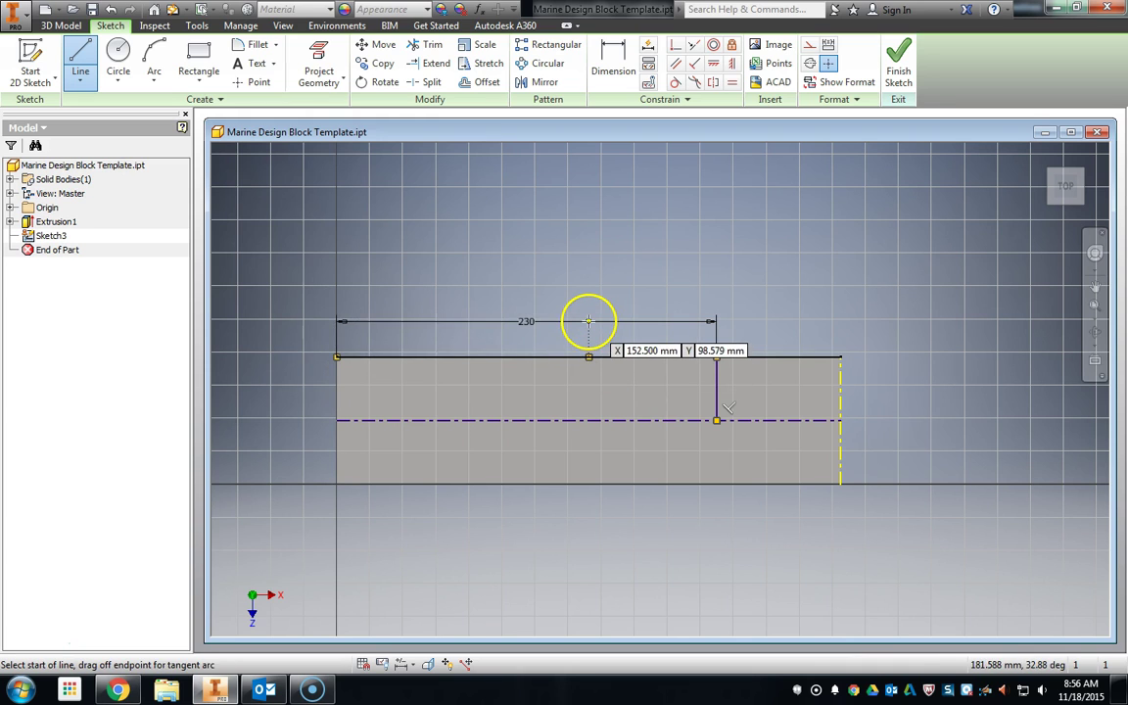
{"action": "key", "text": "d"}
{"action": "left_click", "coordinate": [524, 331]}
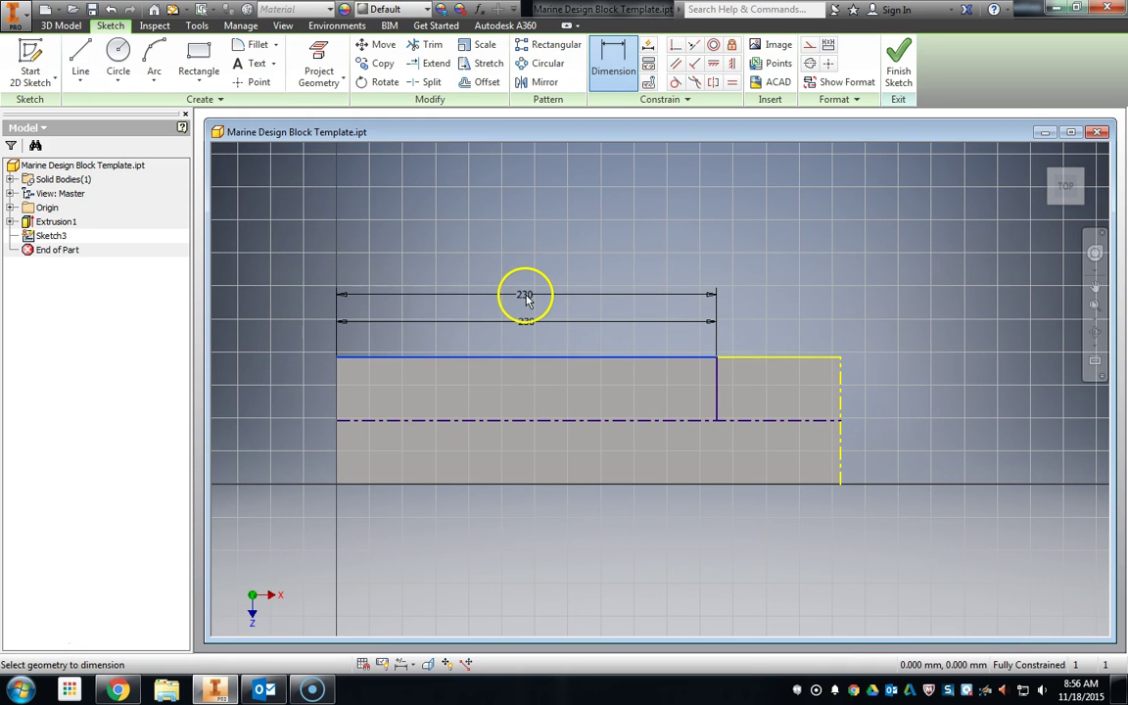
{"action": "key", "text": "Escape"}
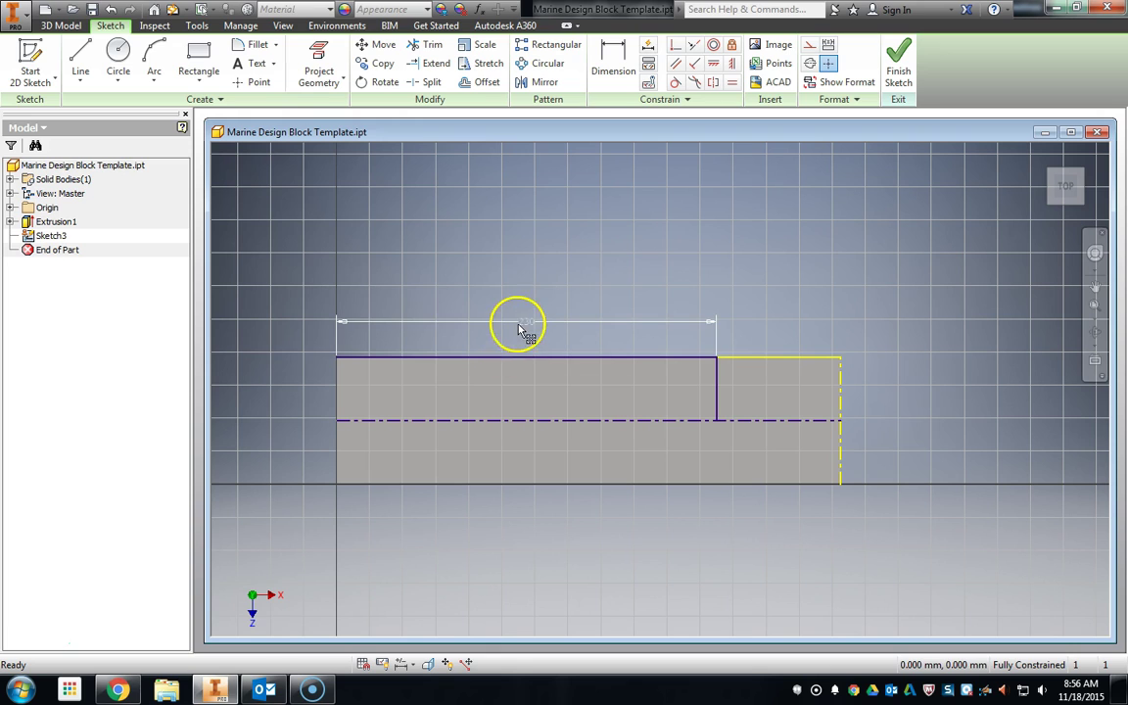
{"action": "left_click", "coordinate": [523, 329]}
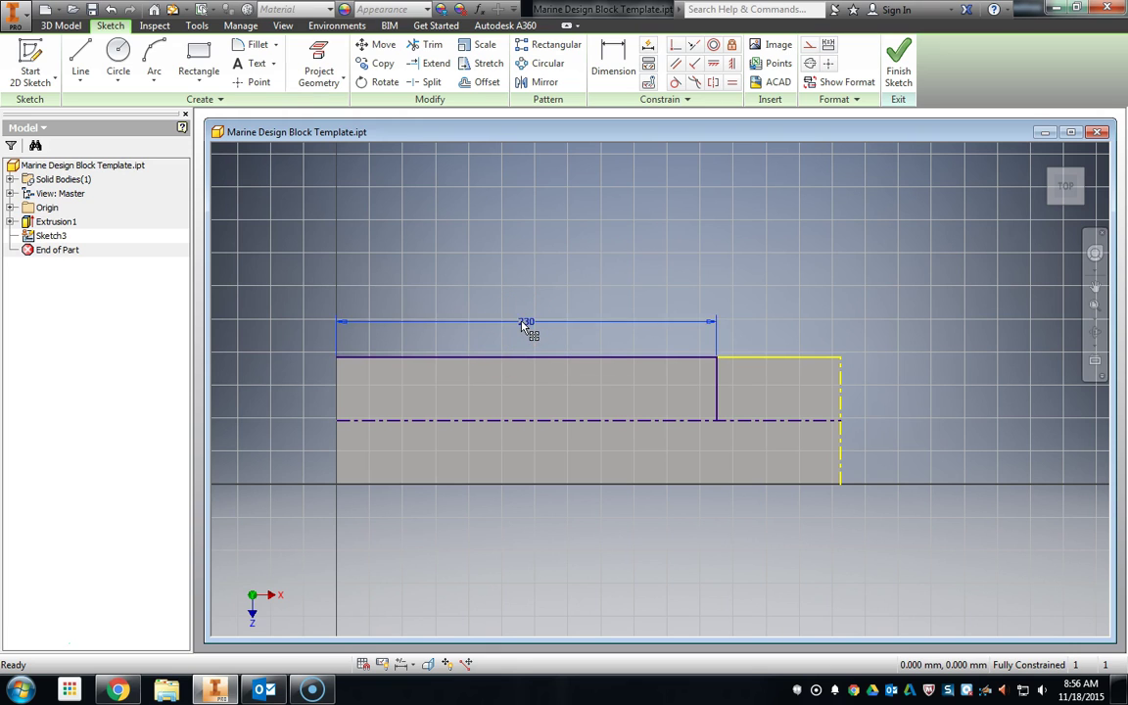
{"action": "key", "text": "Delete"}
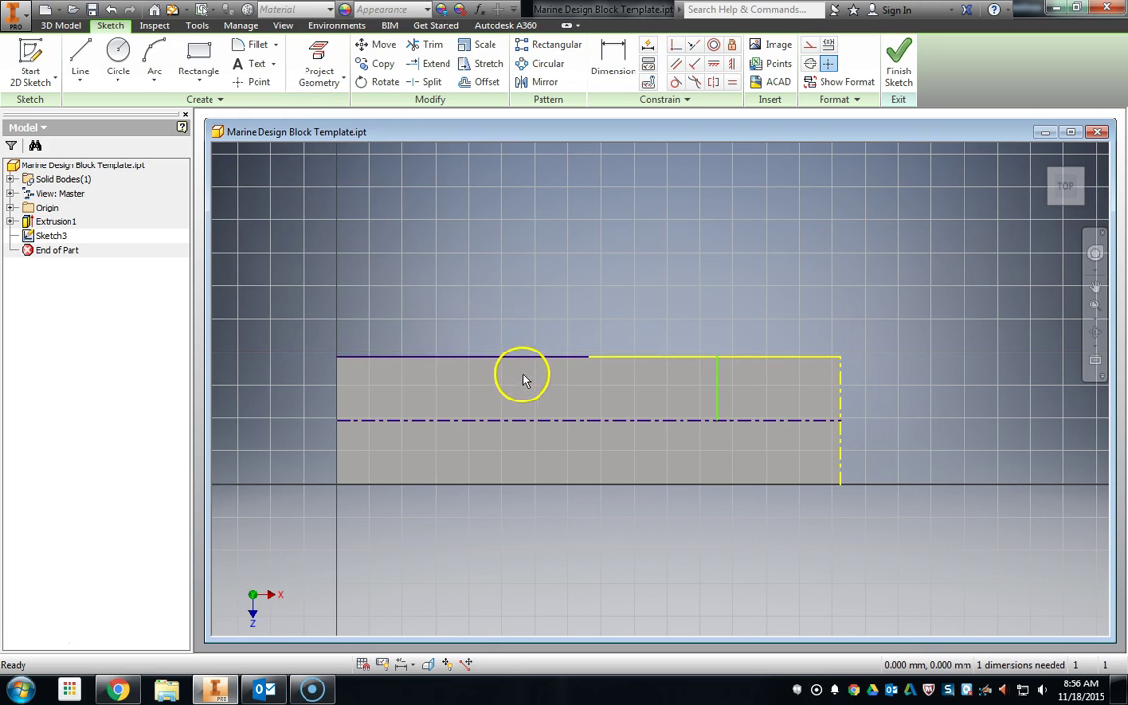
{"action": "left_click", "coordinate": [529, 358]}
{"action": "left_click", "coordinate": [528, 327]}
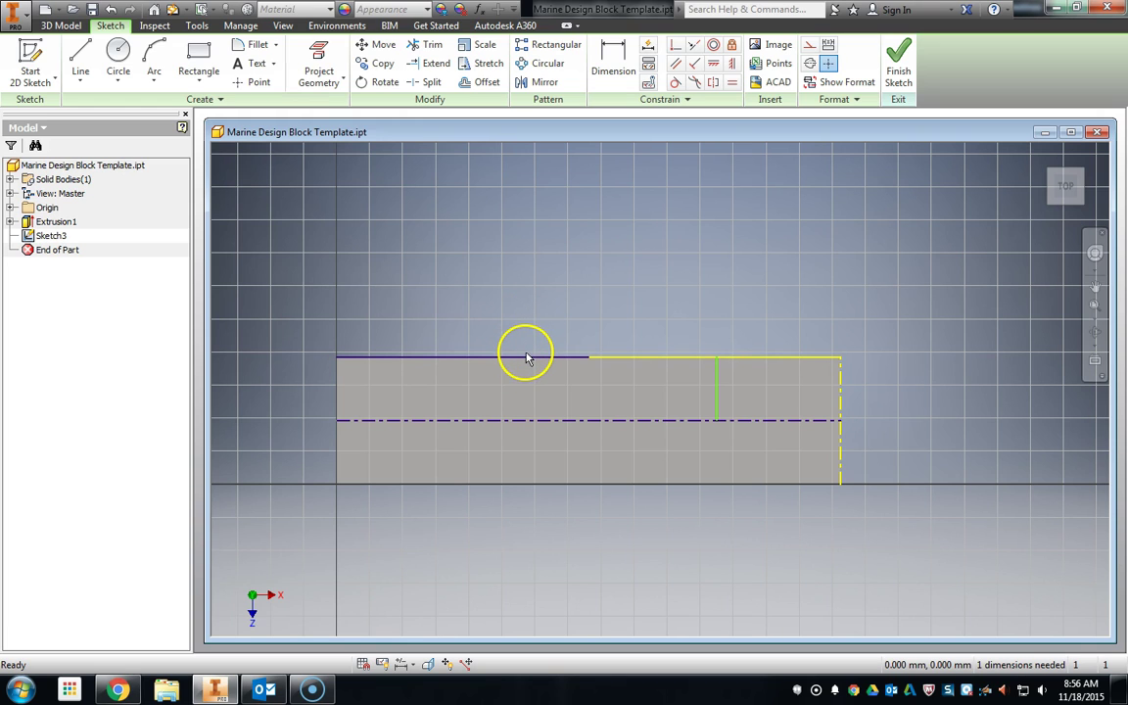
{"action": "left_click", "coordinate": [527, 357]}
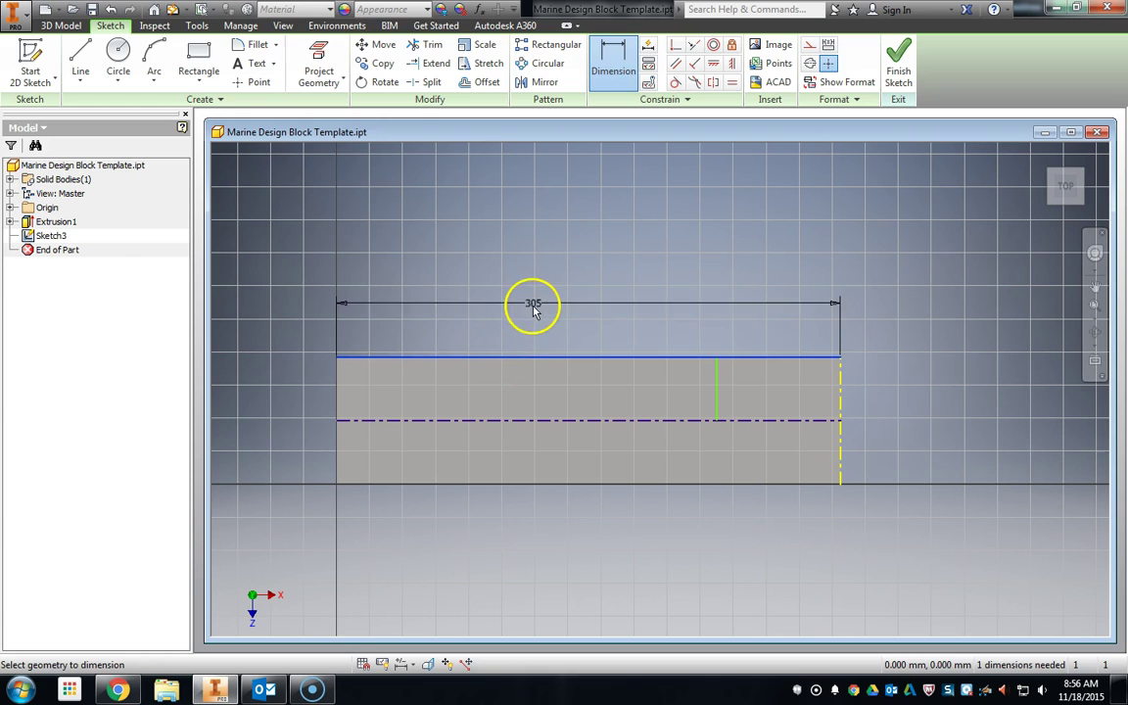
{"action": "key", "text": "Escape"}
{"action": "key", "text": "Escape"}
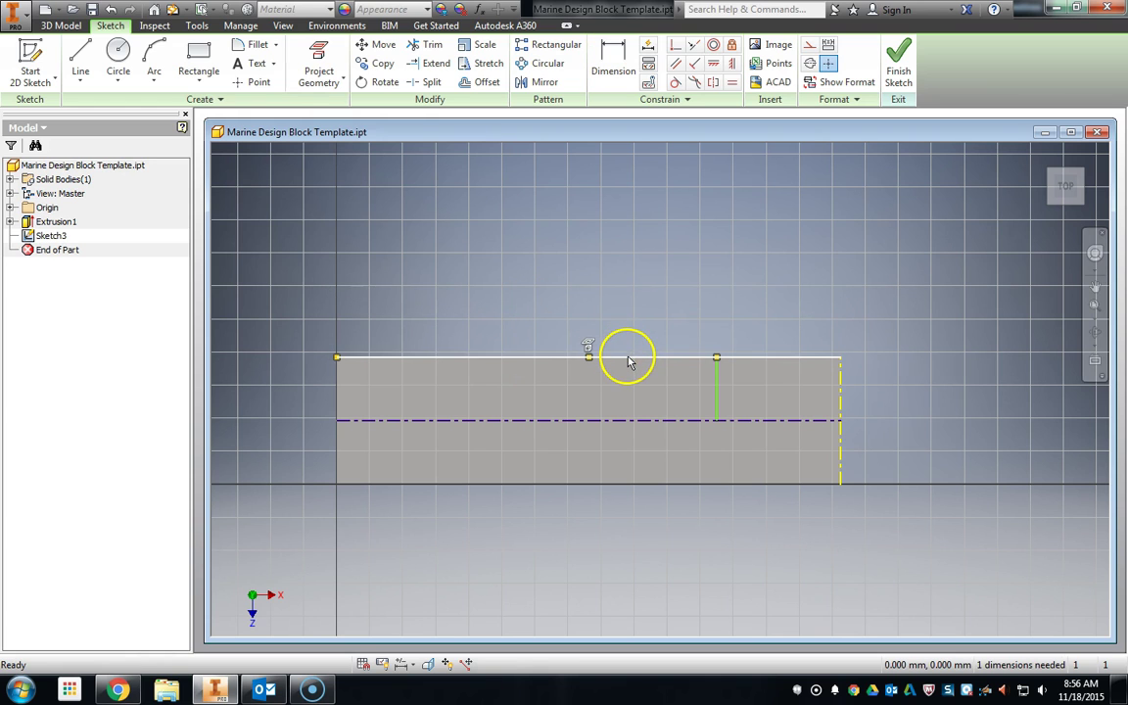
{"action": "left_click", "coordinate": [588, 357]}
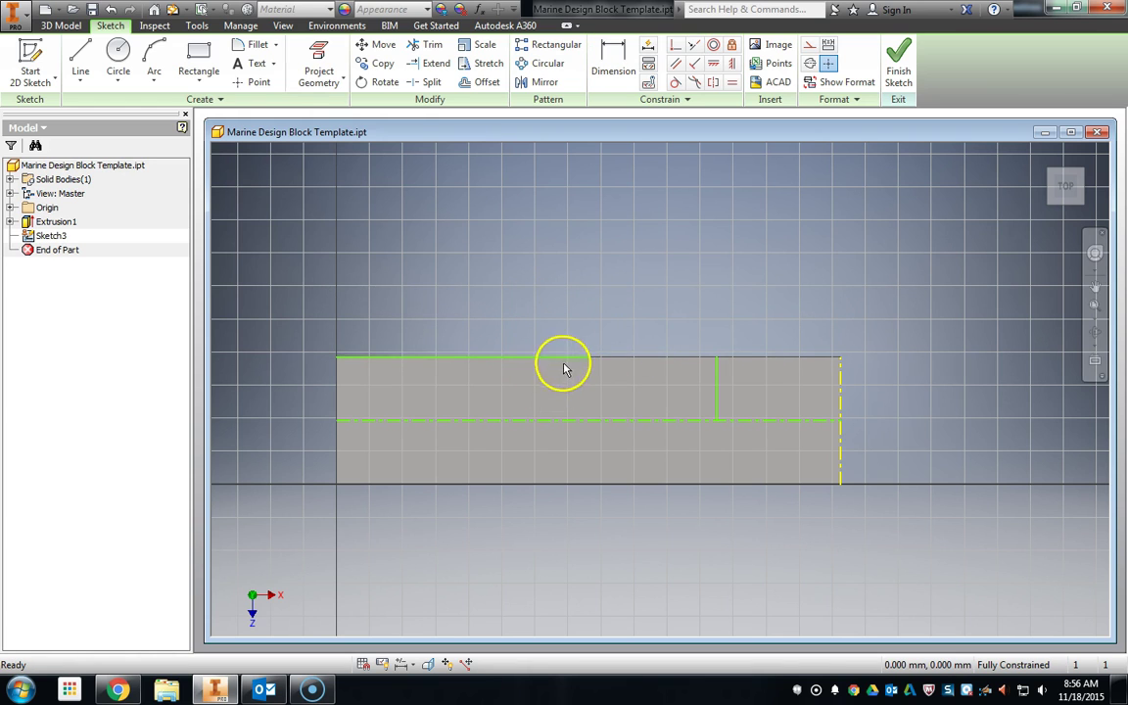
{"action": "left_click", "coordinate": [153, 61]}
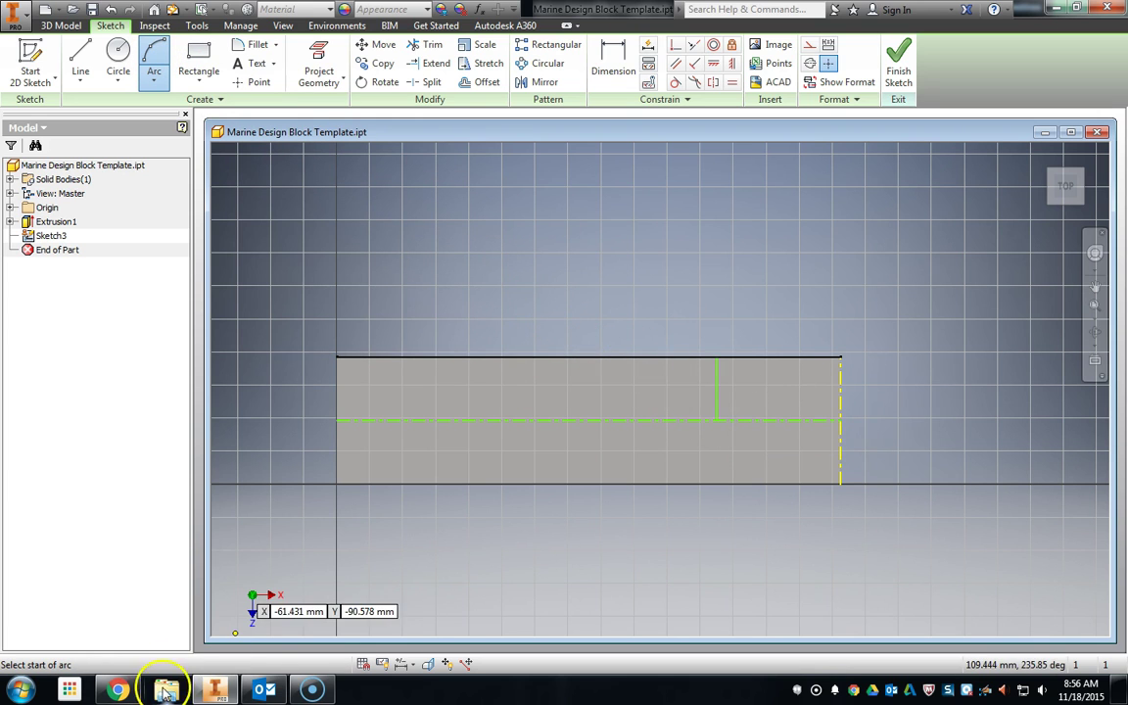
{"action": "left_click", "coordinate": [119, 691]}
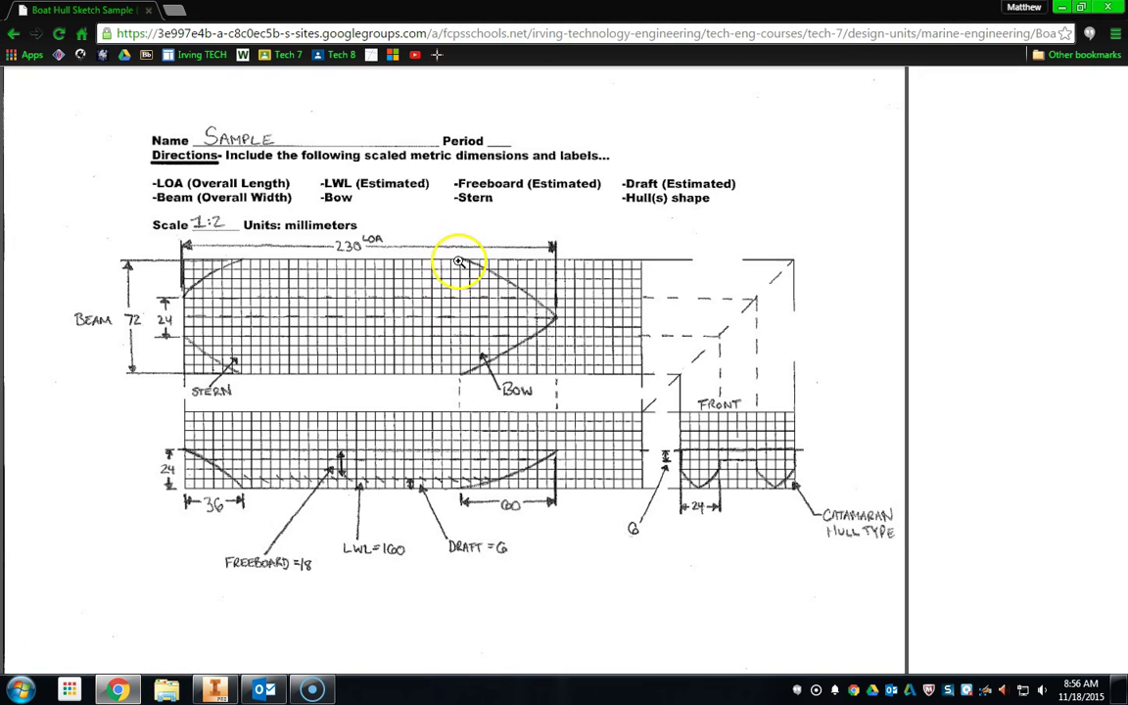
Draw a three-point arc from the 230 mm point on the top edge down to the centreline end
{"action": "left_click", "coordinate": [121, 686]}
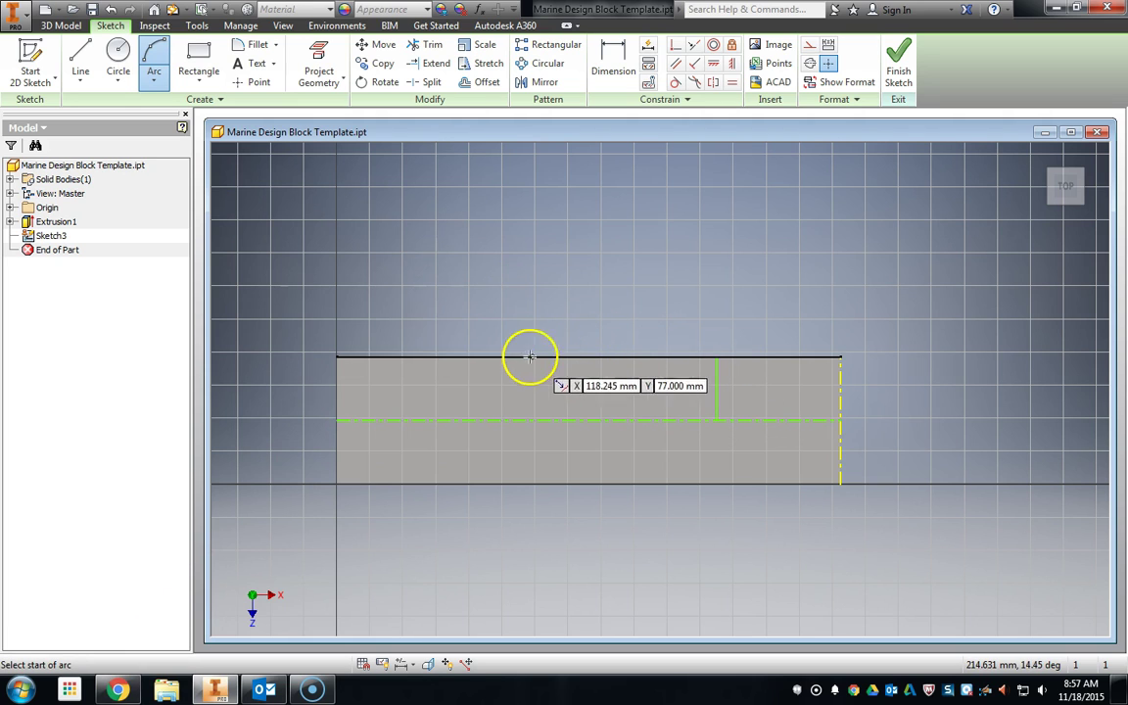
{"action": "key", "text": "Escape"}
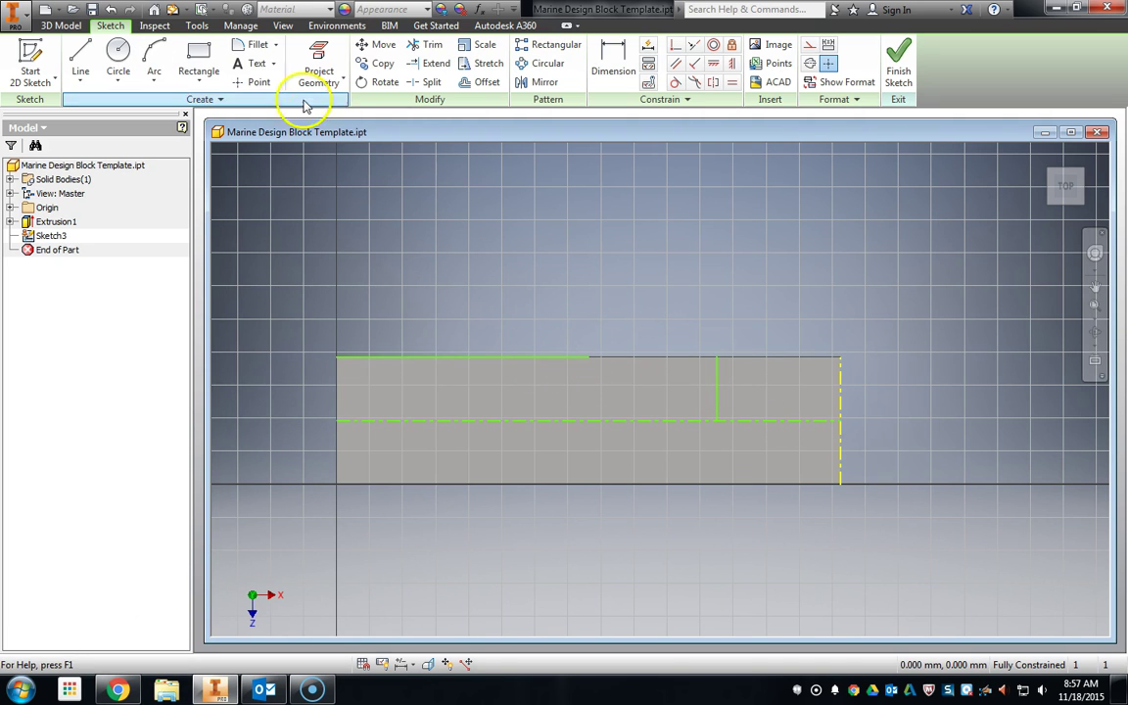
{"action": "left_click", "coordinate": [154, 59]}
{"action": "left_click", "coordinate": [588, 356]}
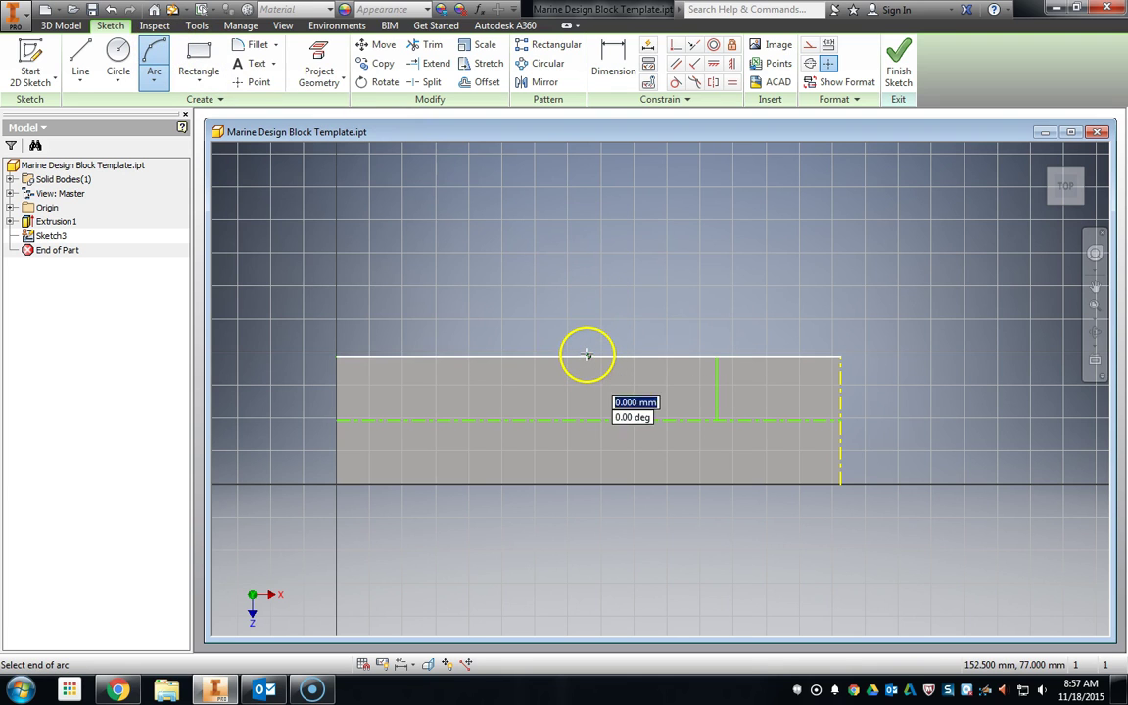
{"action": "left_click", "coordinate": [716, 419]}
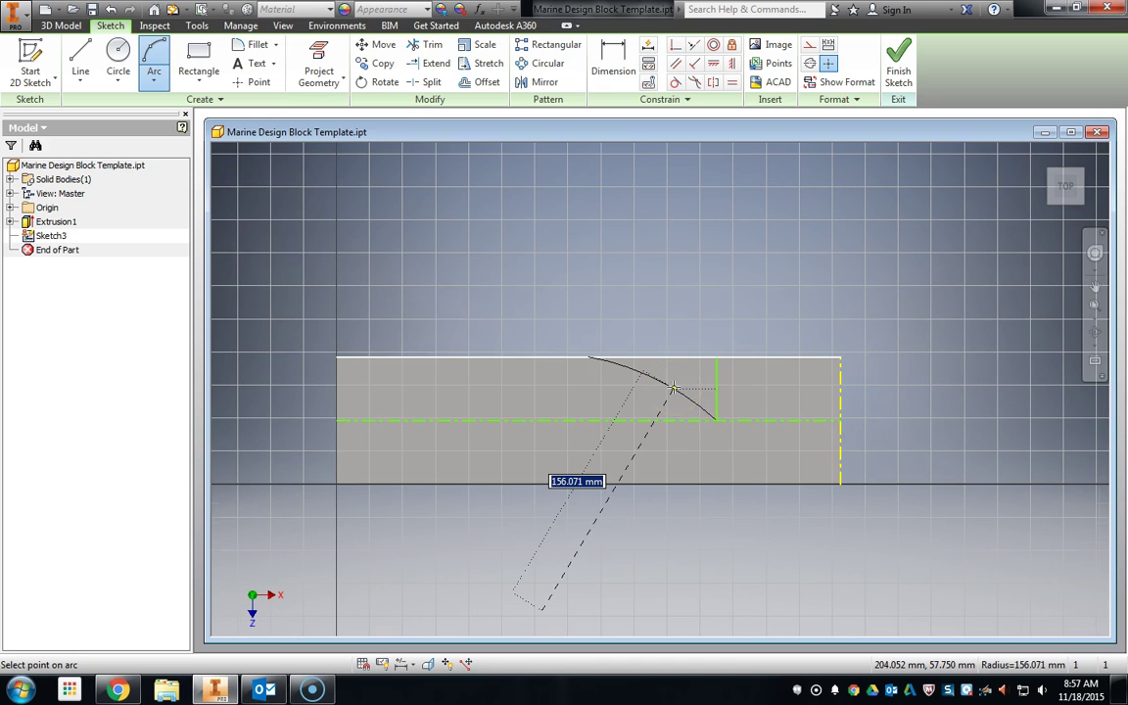
{"action": "scroll", "coordinate": [674, 388], "scroll_direction": "down", "scroll_amount": 3}
{"action": "scroll", "coordinate": [674, 388], "scroll_direction": "up", "scroll_amount": 4}
{"action": "left_click", "coordinate": [674, 389]}
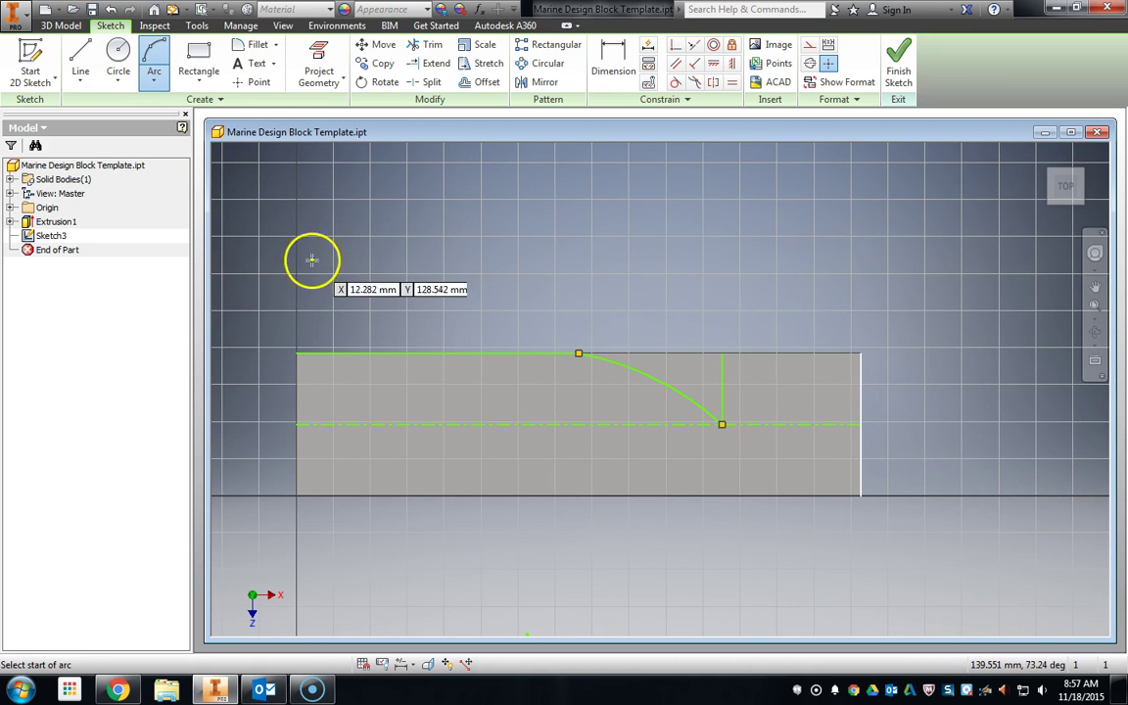
{"action": "left_click", "coordinate": [39, 60]}
{"action": "left_click", "coordinate": [674, 358]}
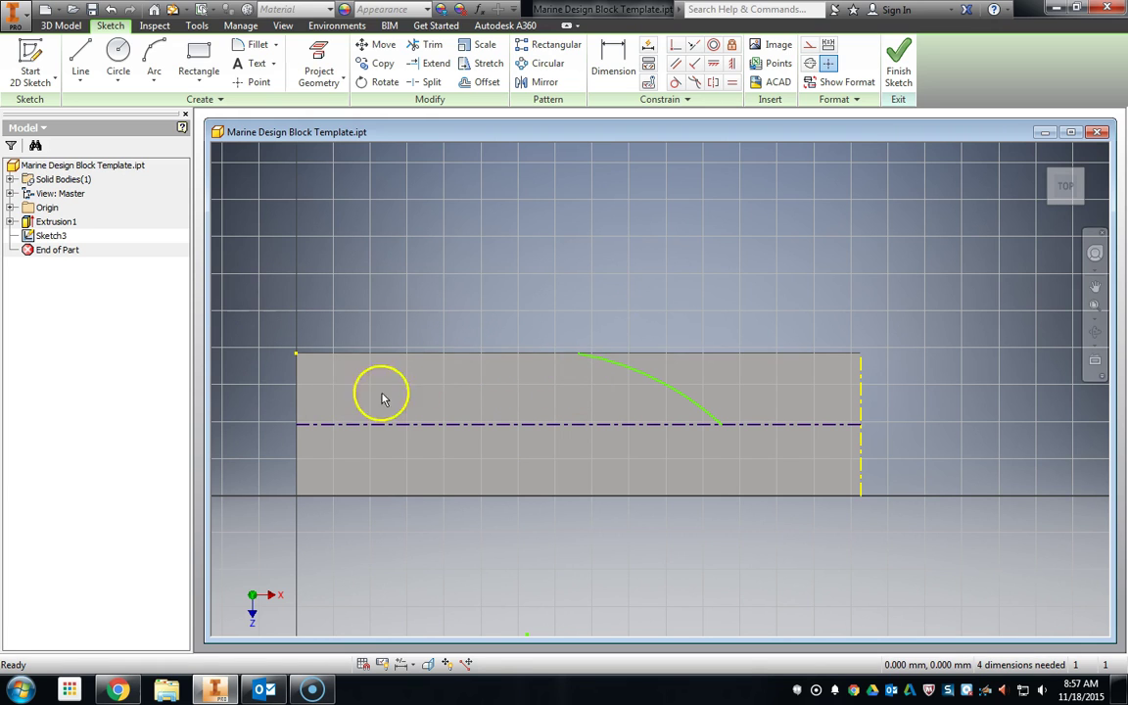
Check the reference, then draw a short top-edge line dimensioned to 36 mm
{"action": "left_click", "coordinate": [116, 689]}
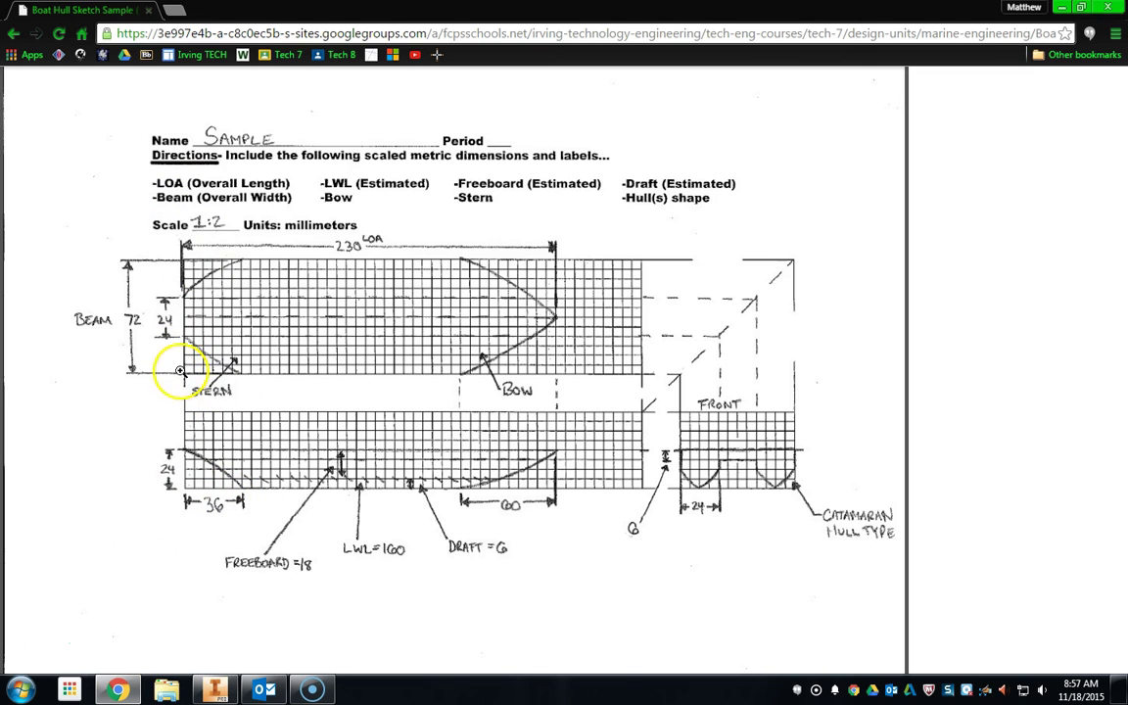
{"action": "left_click", "coordinate": [1058, 8]}
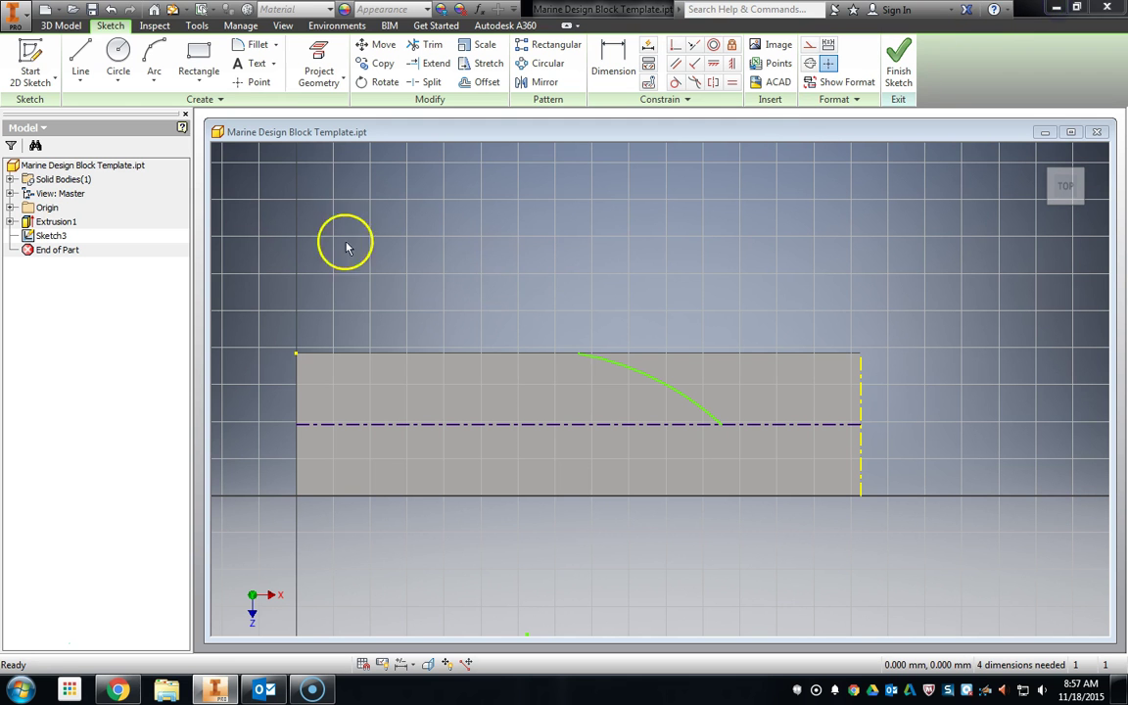
{"action": "left_click", "coordinate": [80, 57]}
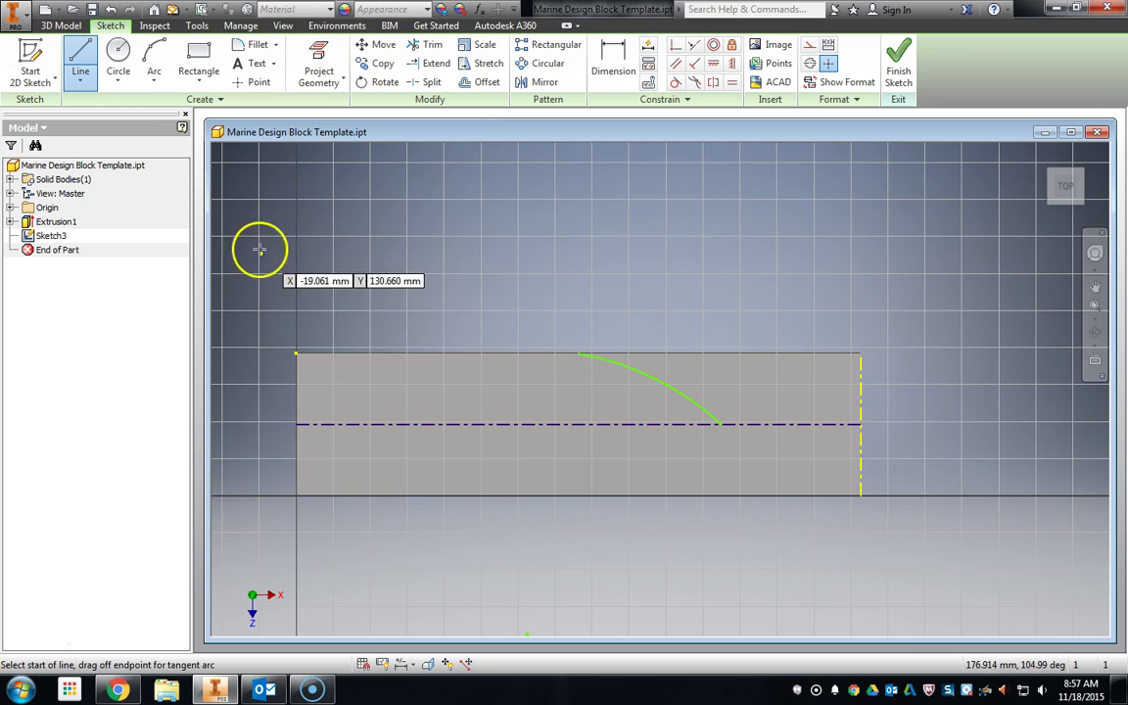
{"action": "left_click", "coordinate": [296, 353]}
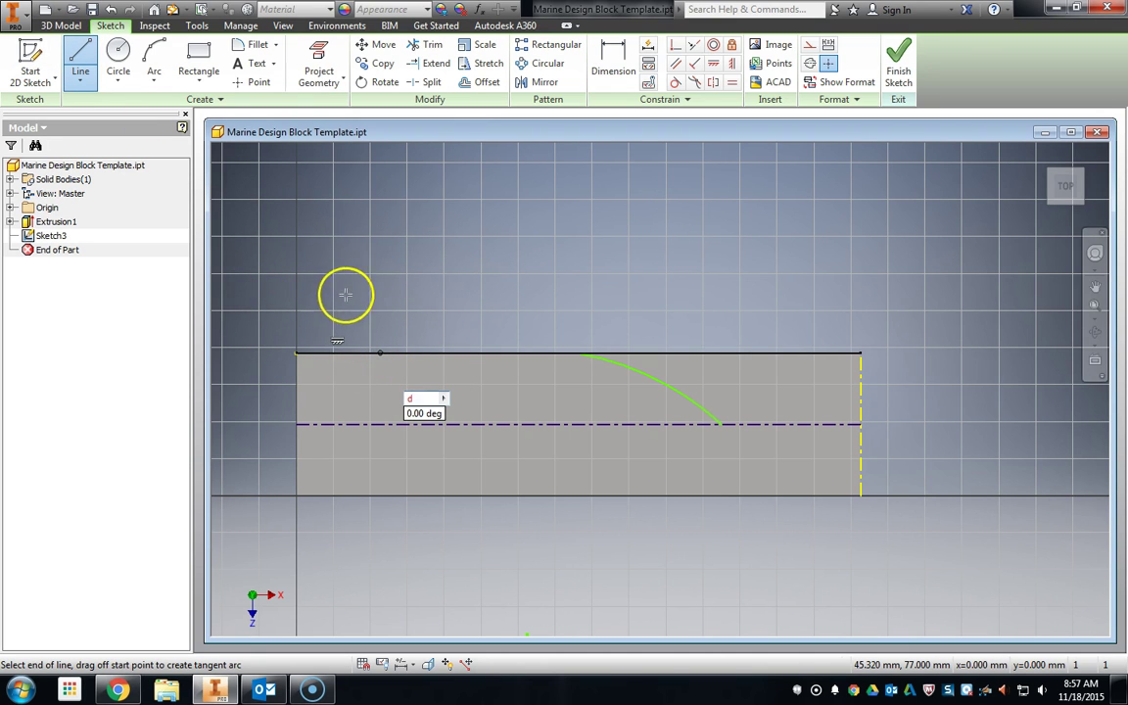
{"action": "left_click", "coordinate": [380, 352]}
{"action": "key", "text": "Escape"}
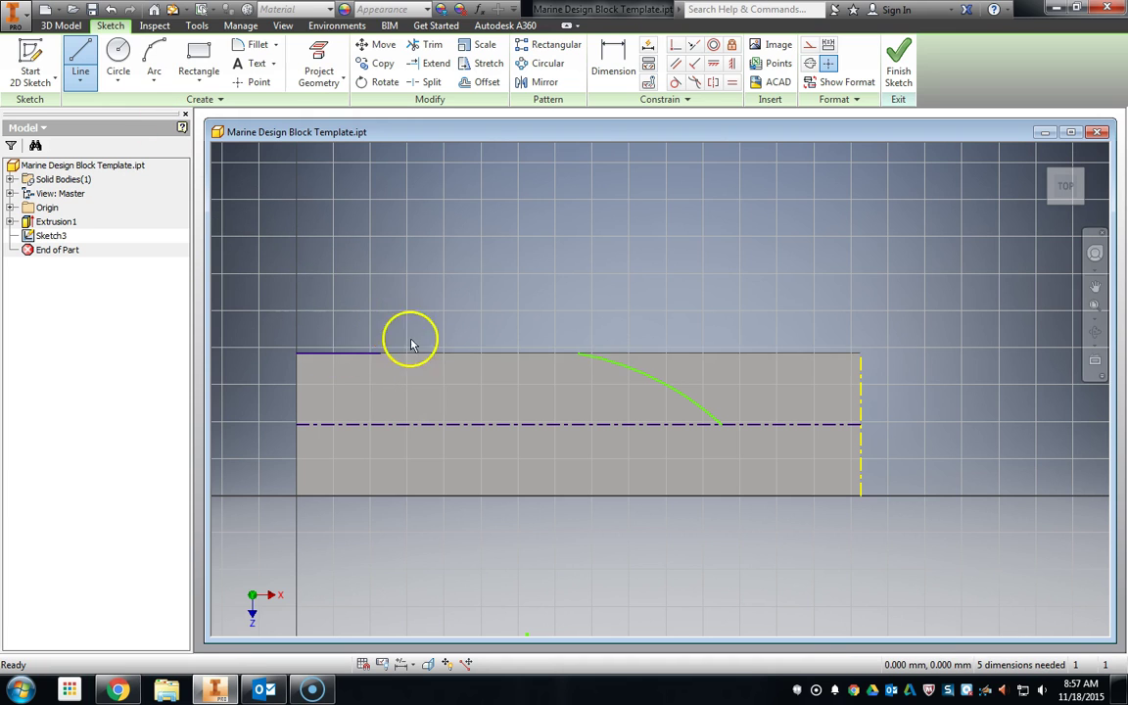
{"action": "key", "text": "d"}
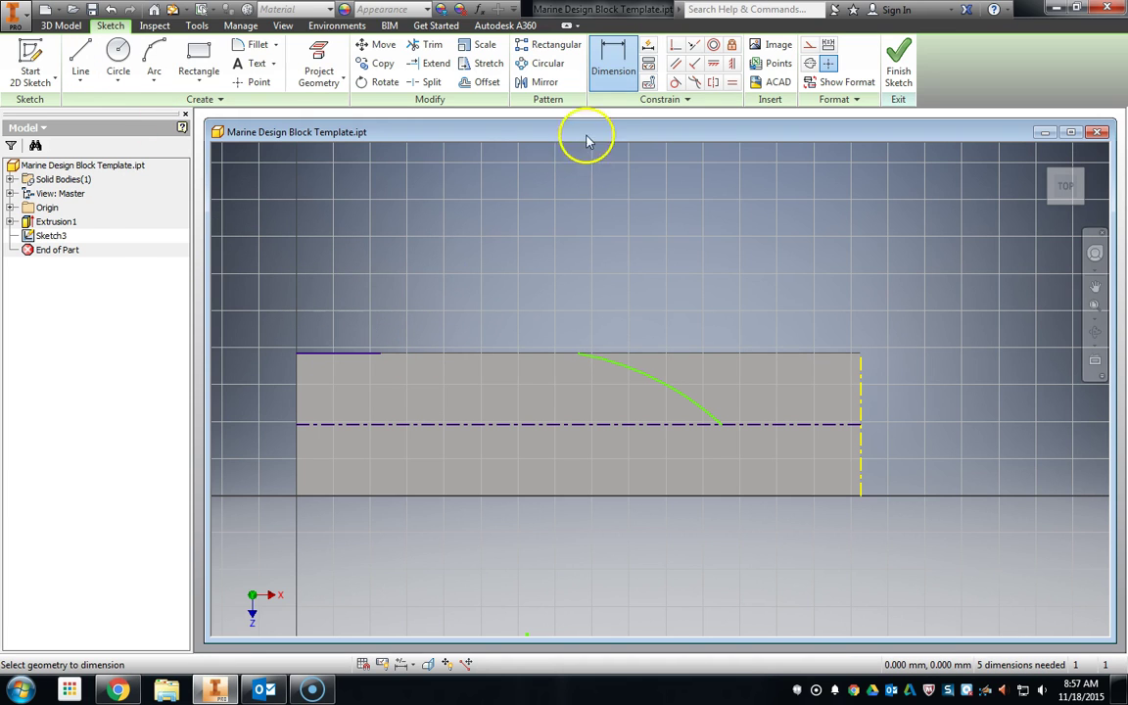
{"action": "left_click", "coordinate": [347, 350]}
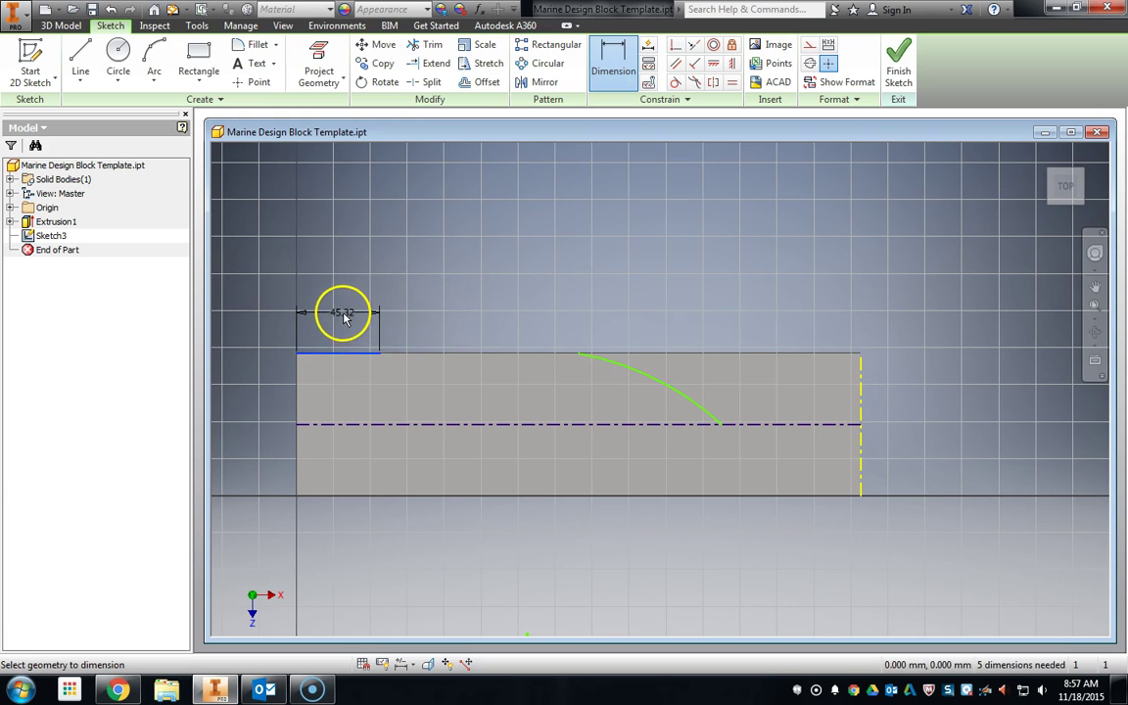
{"action": "left_click", "coordinate": [345, 317]}
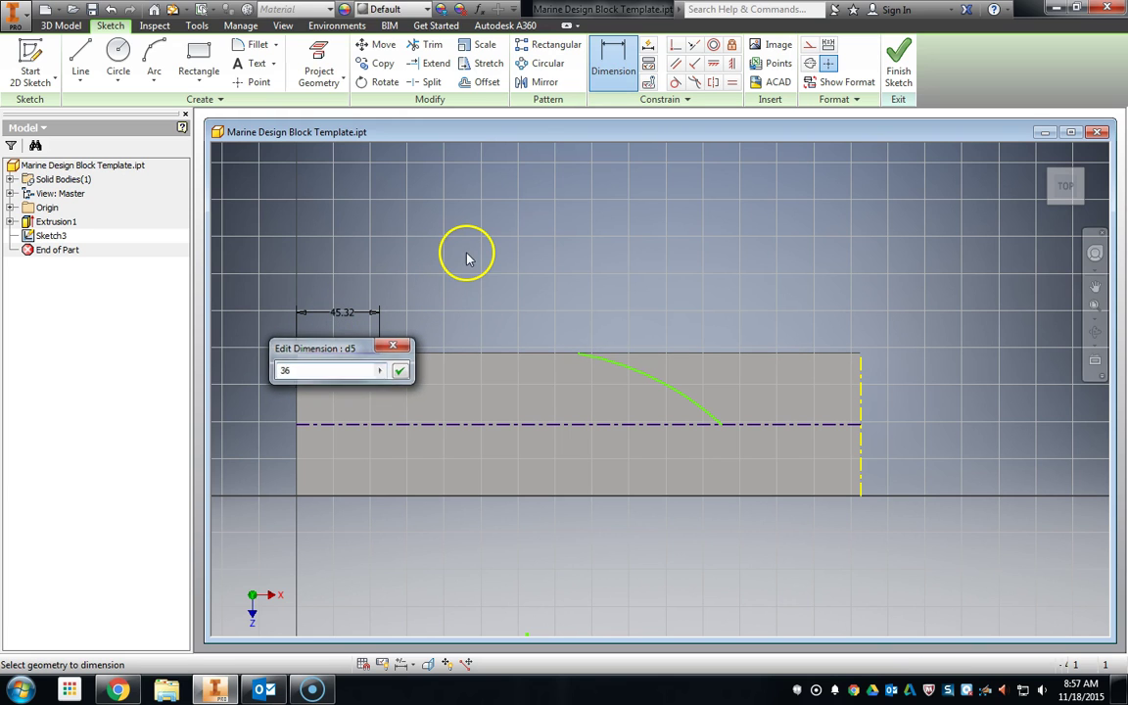
{"action": "key", "text": "Return"}
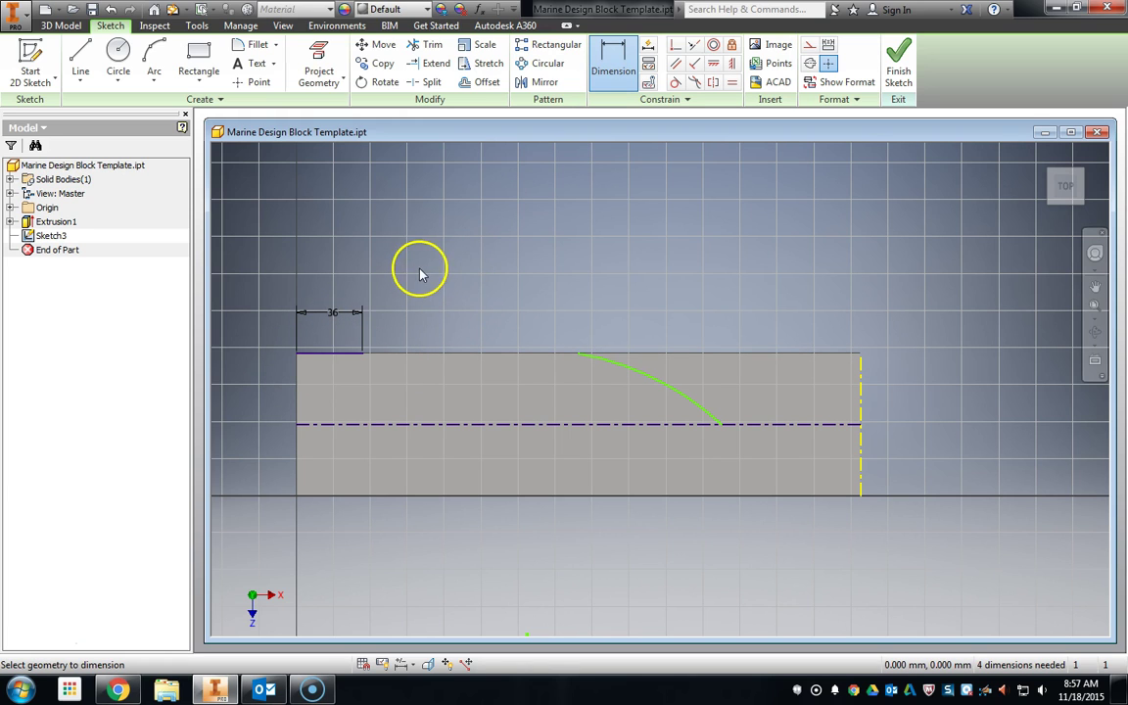
Dimension the left-edge gap above the centreline to 24 mm
{"action": "left_click", "coordinate": [80, 58]}
{"action": "left_click", "coordinate": [297, 423]}
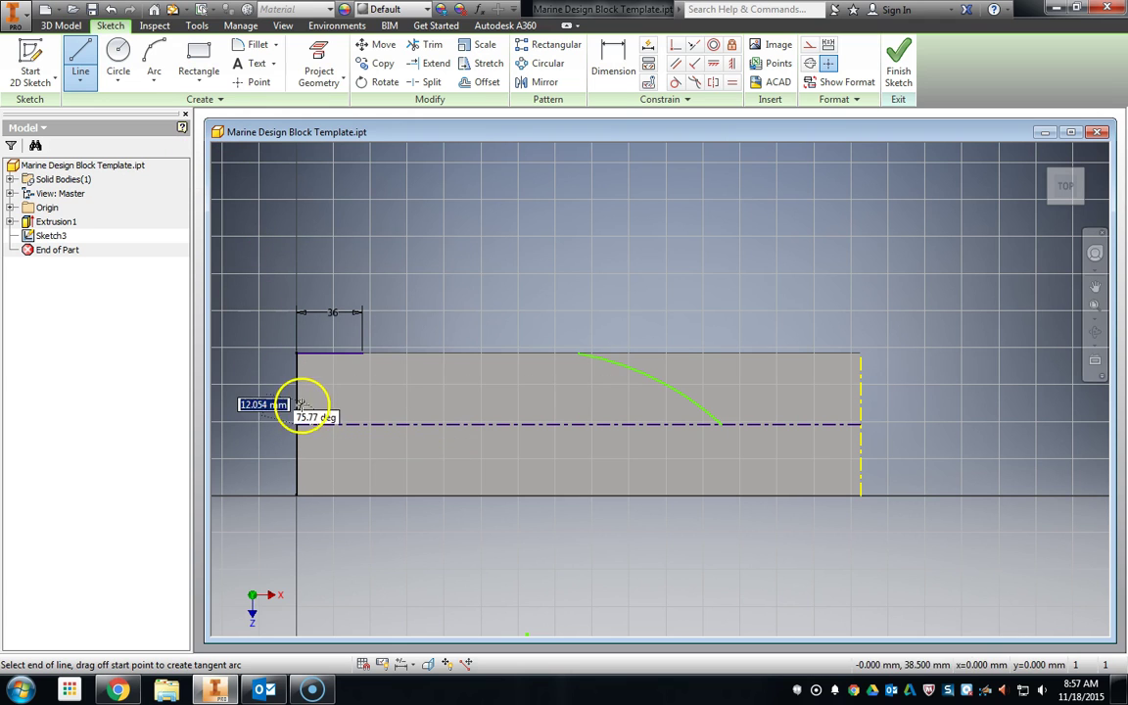
{"action": "key", "text": "d"}
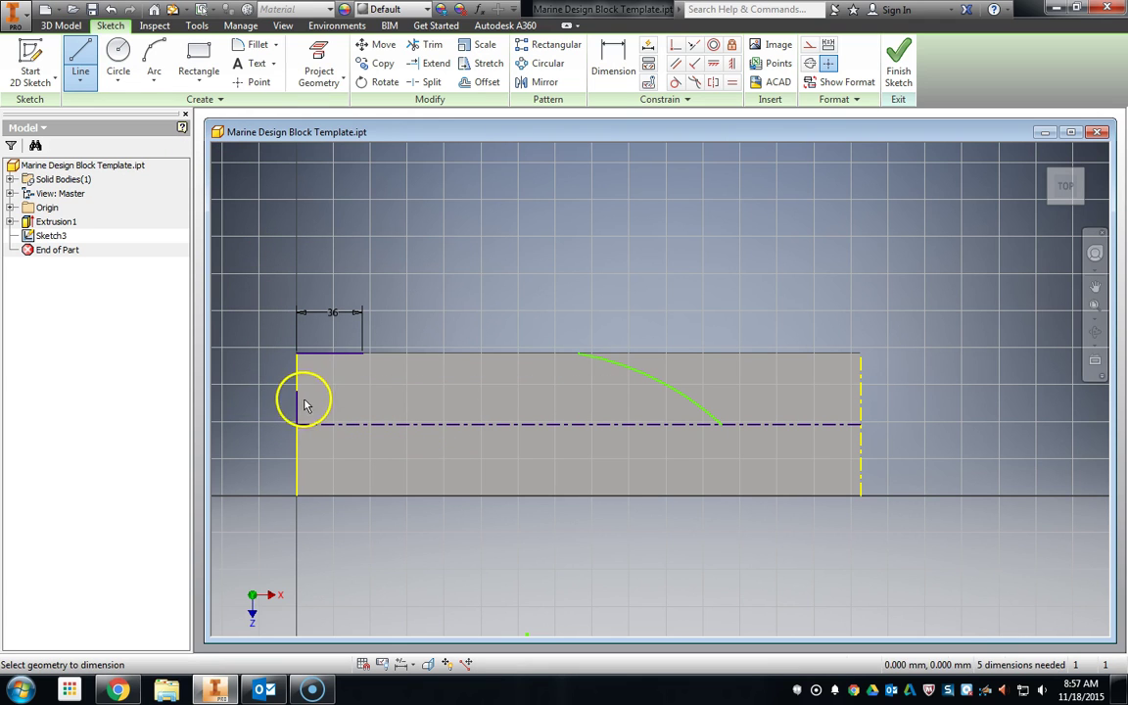
{"action": "left_click", "coordinate": [297, 394]}
{"action": "left_click", "coordinate": [267, 409]}
{"action": "type", "text": "24"}
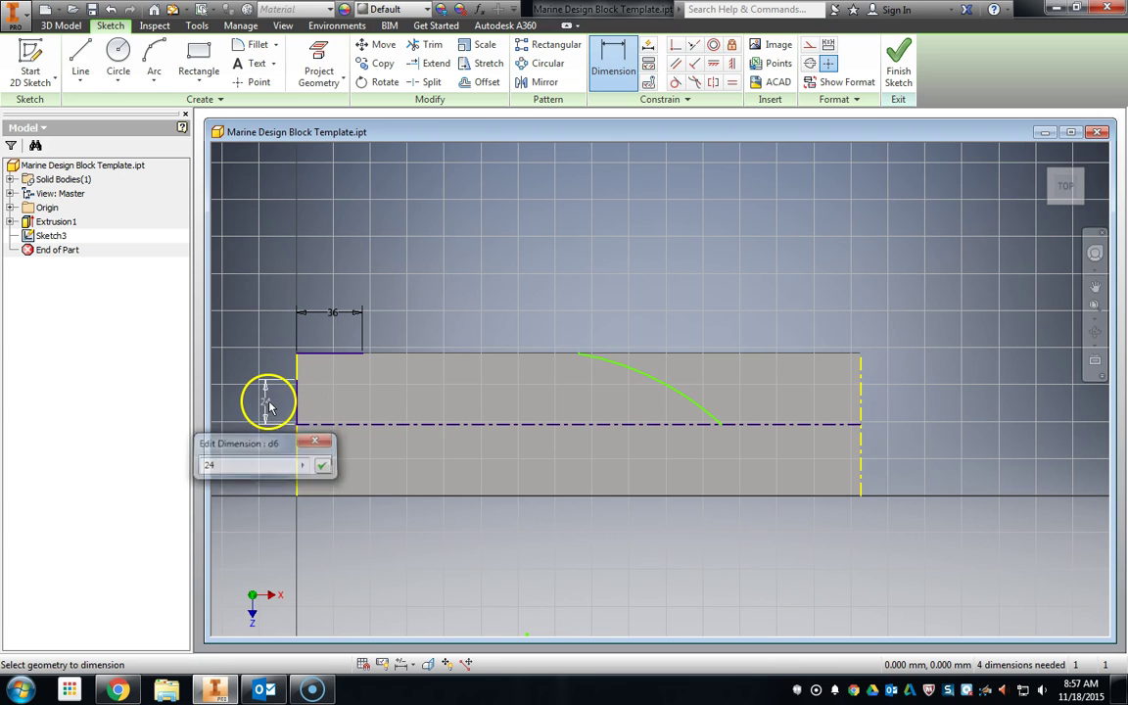
{"action": "key", "text": "Return"}
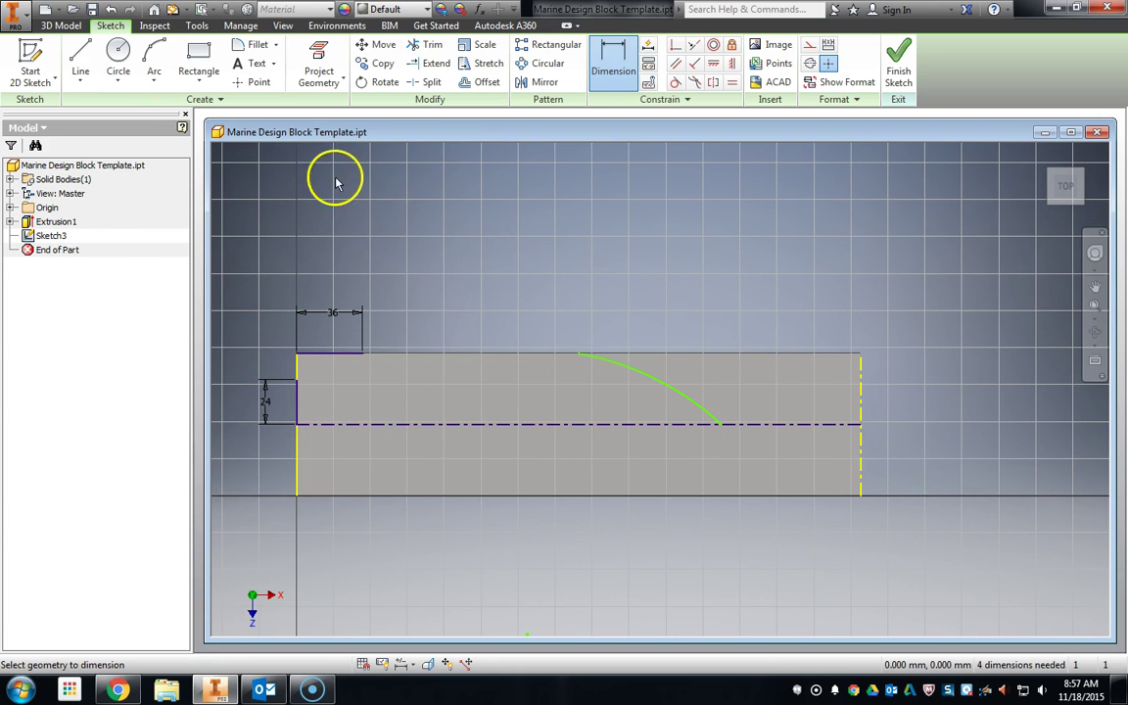
Draw a three-point arc from the top of the 24 mm gap to the 36 mm point
{"action": "left_click", "coordinate": [81, 57]}
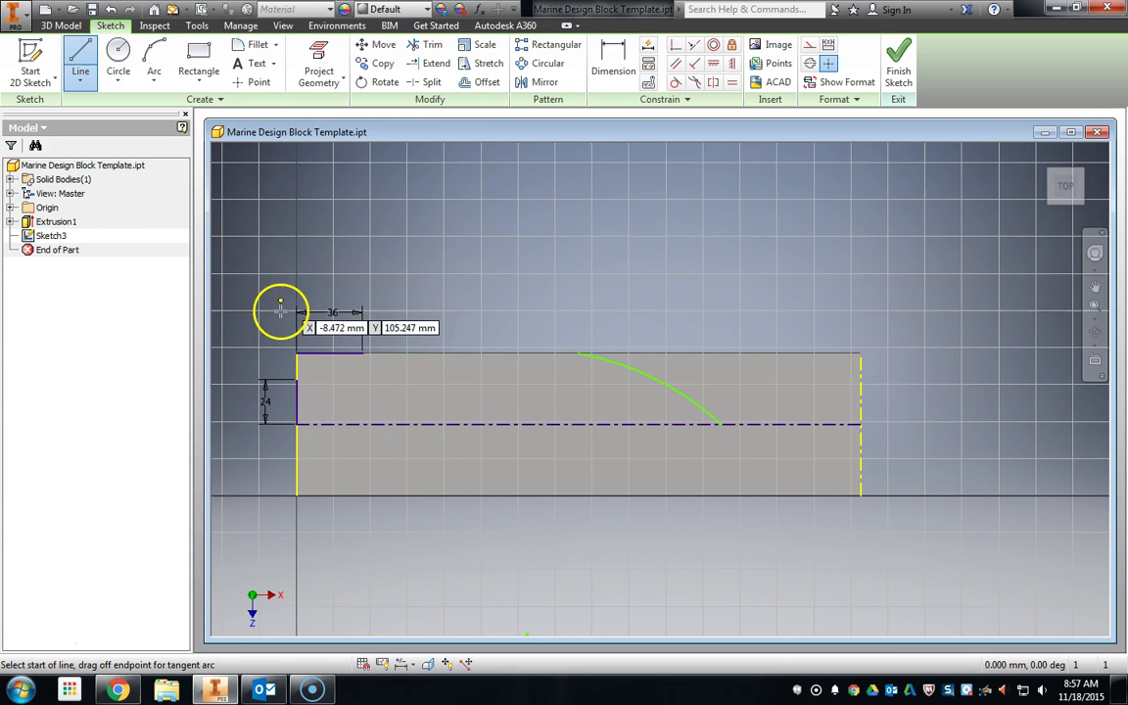
{"action": "left_click", "coordinate": [115, 690]}
{"action": "left_click", "coordinate": [108, 692]}
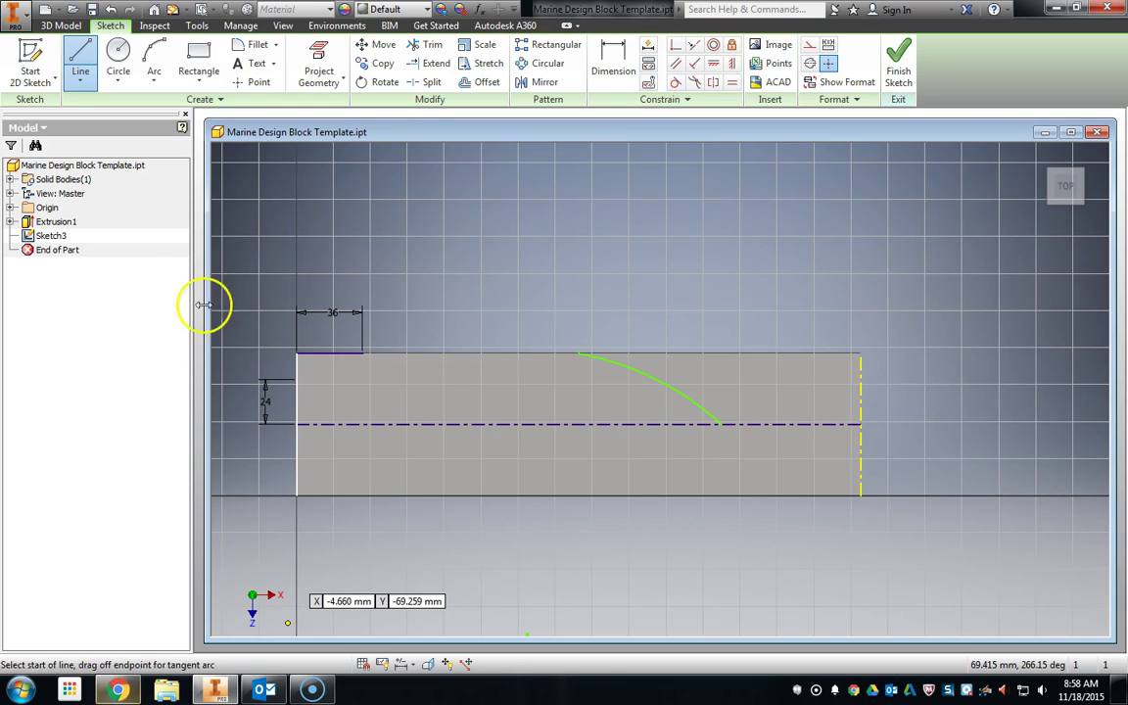
{"action": "left_click", "coordinate": [154, 61]}
{"action": "left_click", "coordinate": [292, 381]}
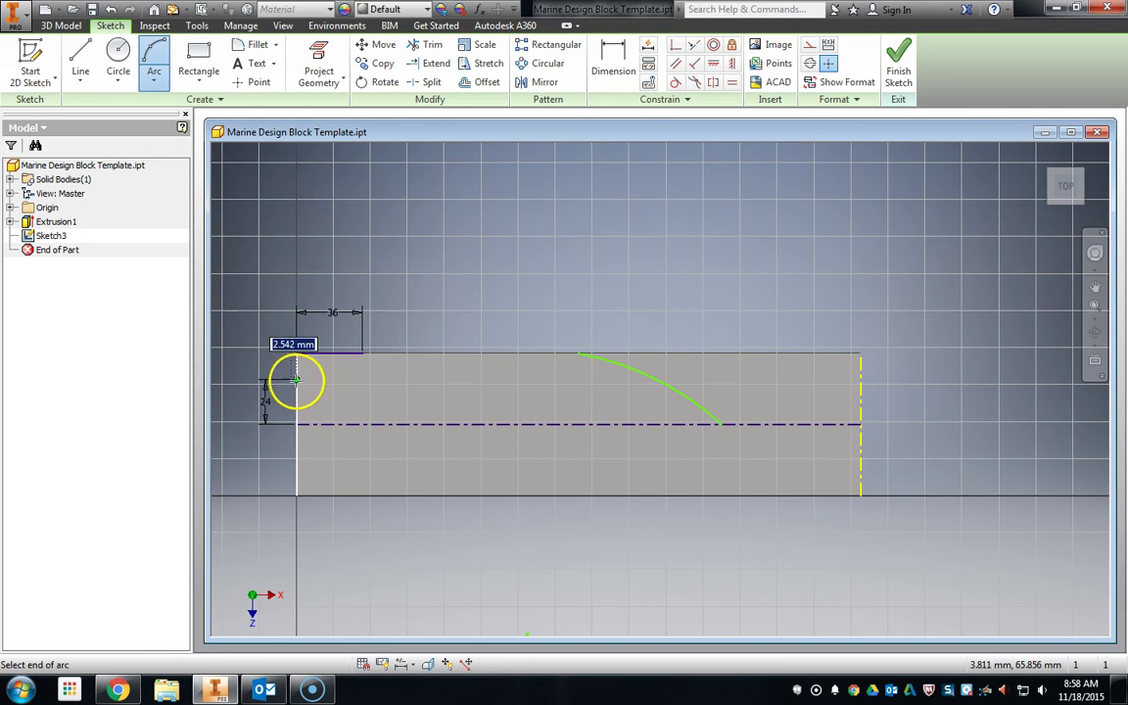
{"action": "key", "text": "Escape"}
{"action": "left_click", "coordinate": [154, 54]}
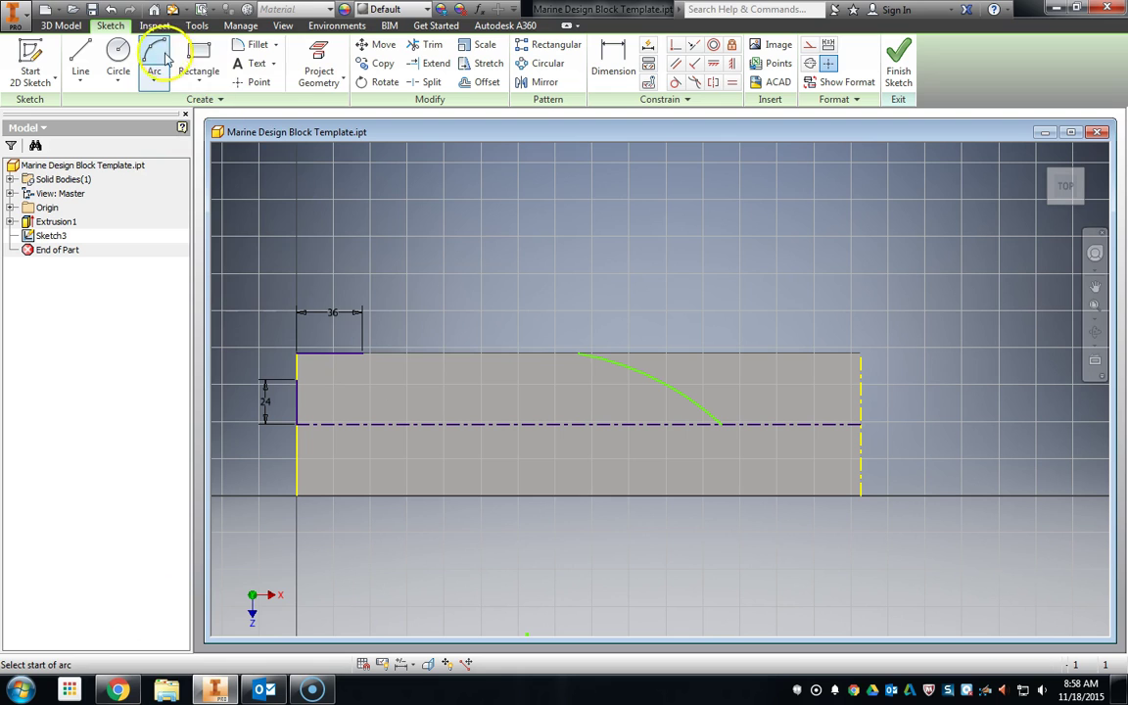
{"action": "left_click", "coordinate": [296, 379]}
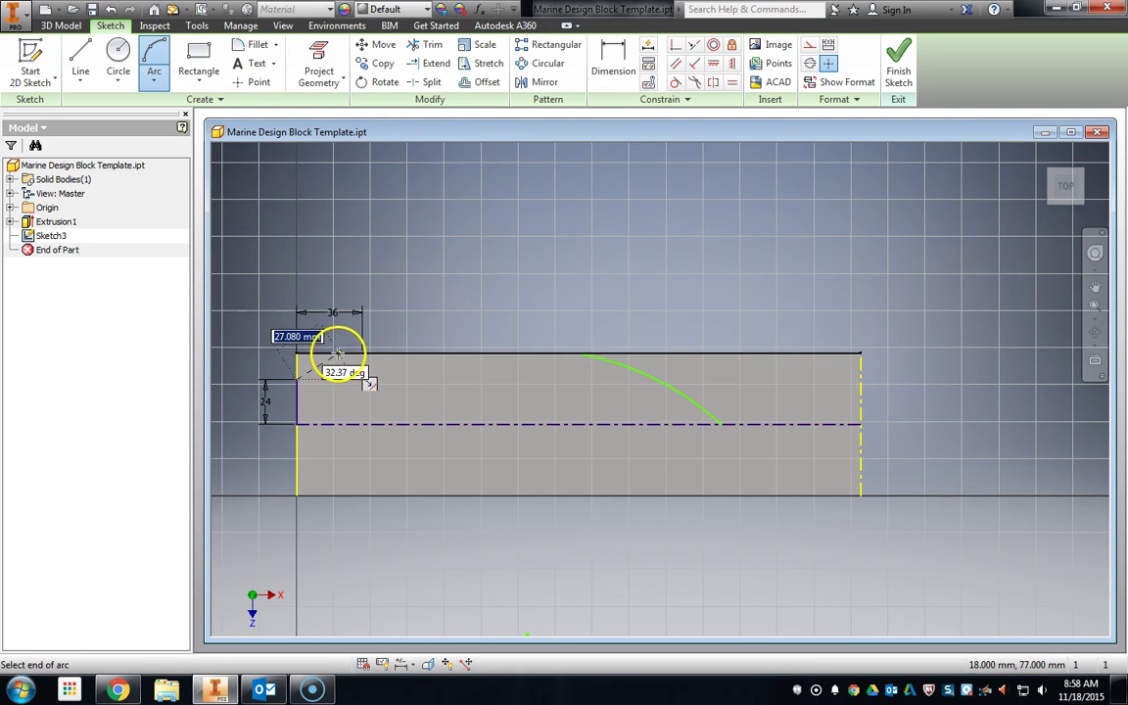
{"action": "left_click", "coordinate": [361, 353]}
{"action": "left_click", "coordinate": [330, 363]}
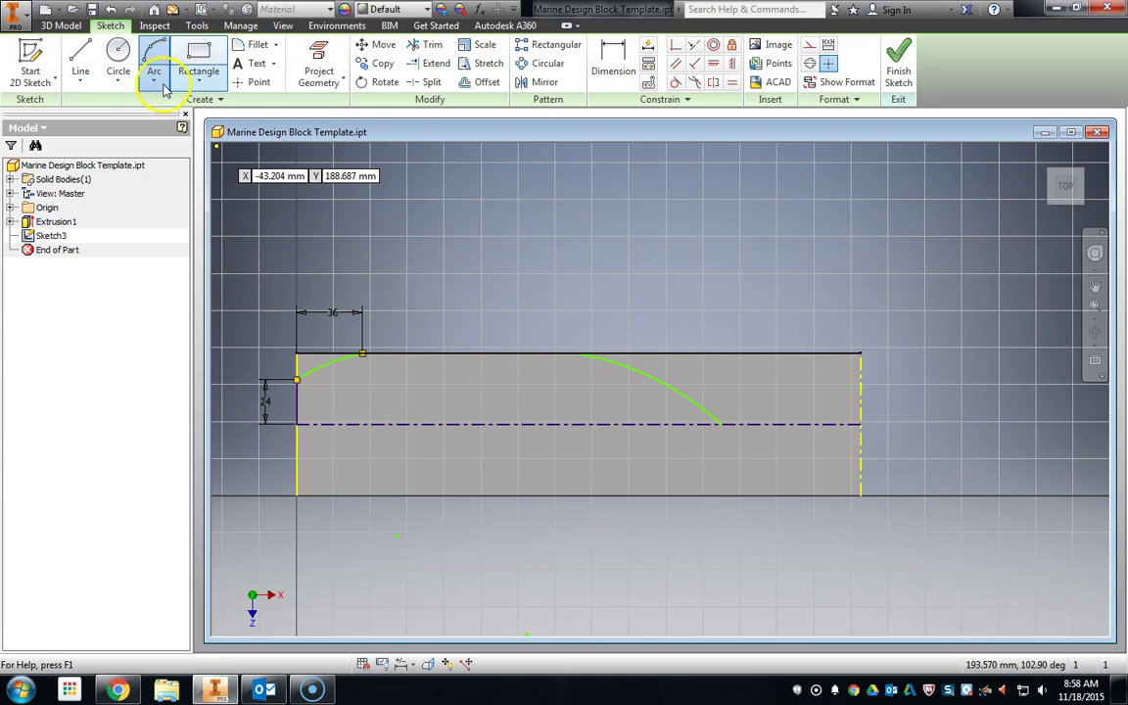
Outline the right-end cut region outside the block, from the top arc end to the centreline end
{"action": "left_click", "coordinate": [80, 60]}
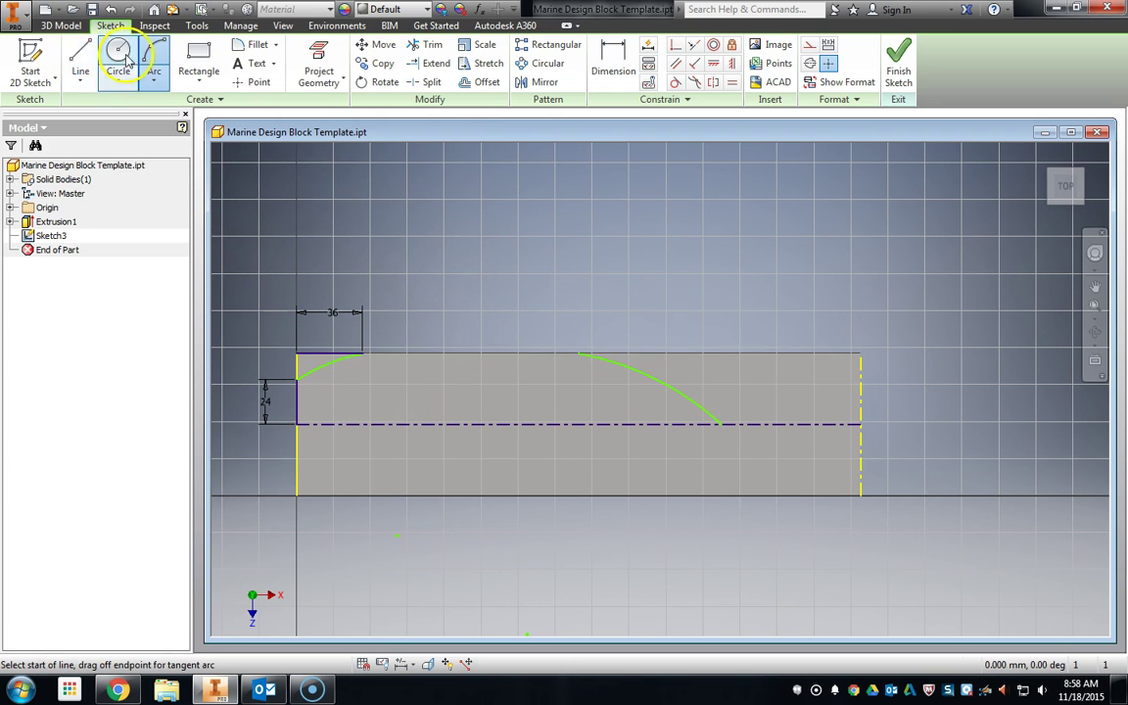
{"action": "left_click", "coordinate": [578, 350]}
{"action": "left_click", "coordinate": [848, 211]}
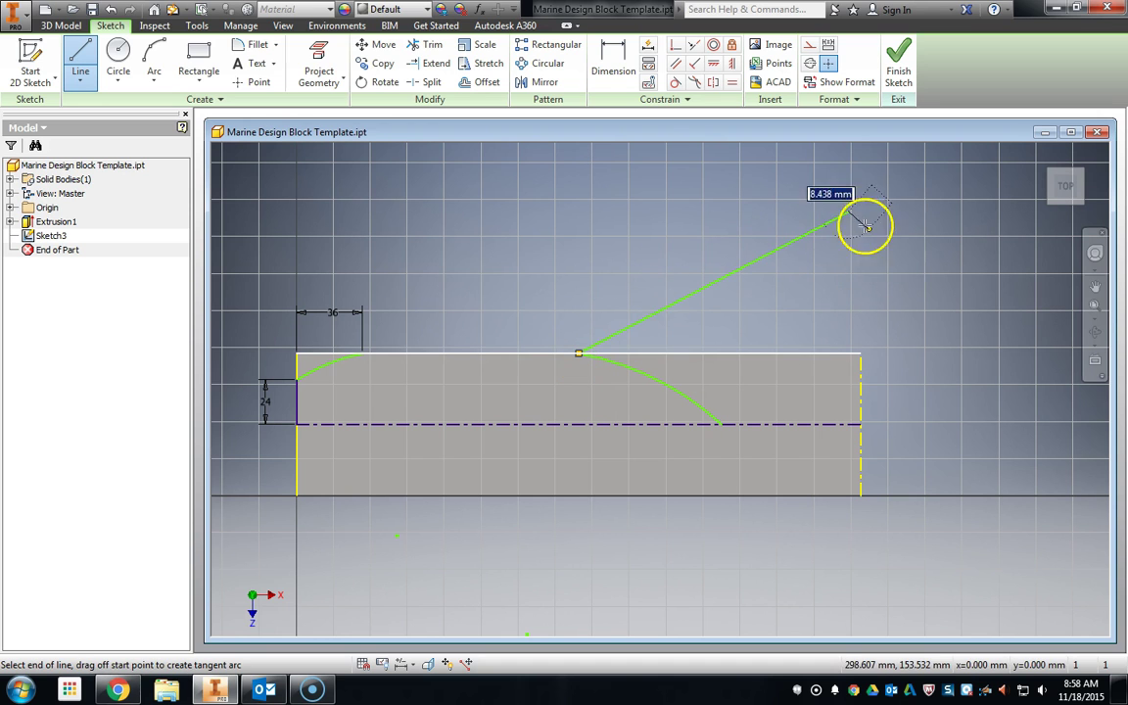
{"action": "left_click", "coordinate": [932, 372]}
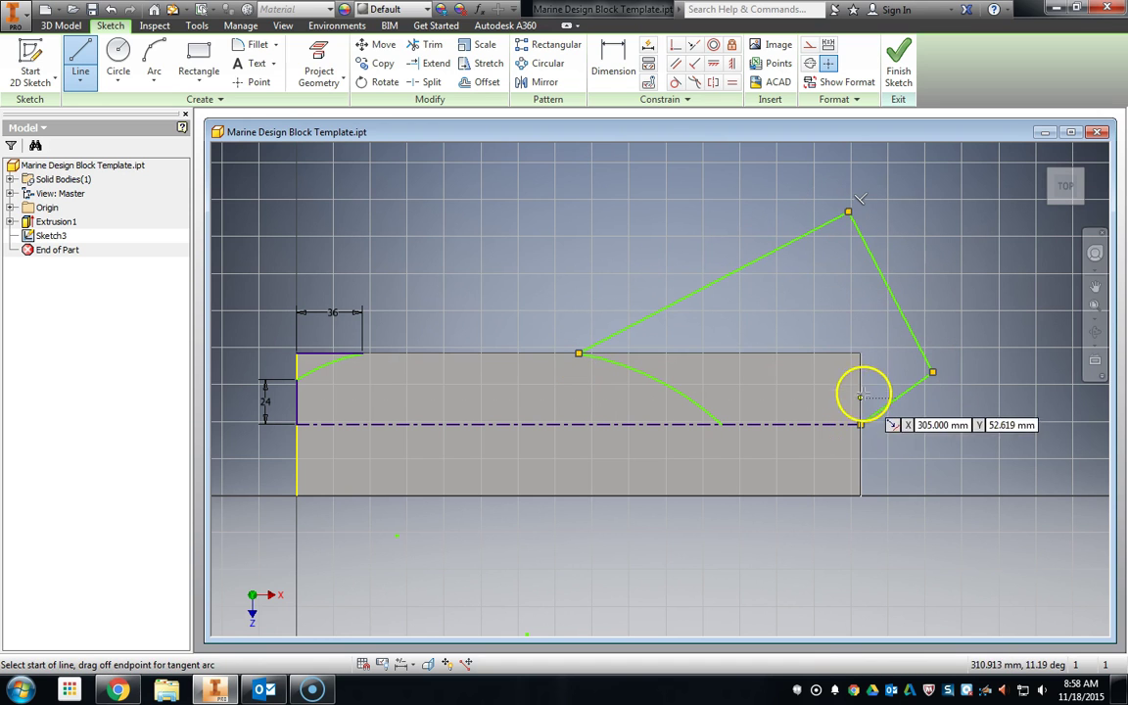
{"action": "left_click", "coordinate": [860, 424]}
{"action": "double_click", "coordinate": [721, 423]}
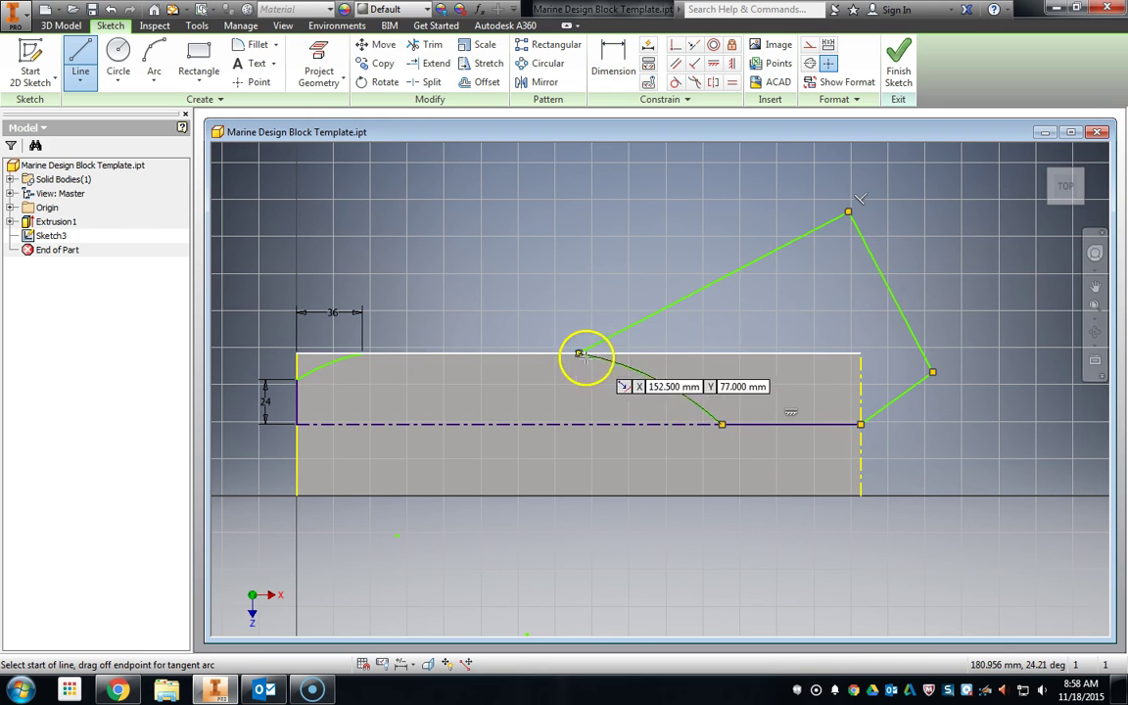
Close a triangular outline beyond the left corner between the left arc's ends, and dismiss the save reminder
{"action": "left_click", "coordinate": [361, 351]}
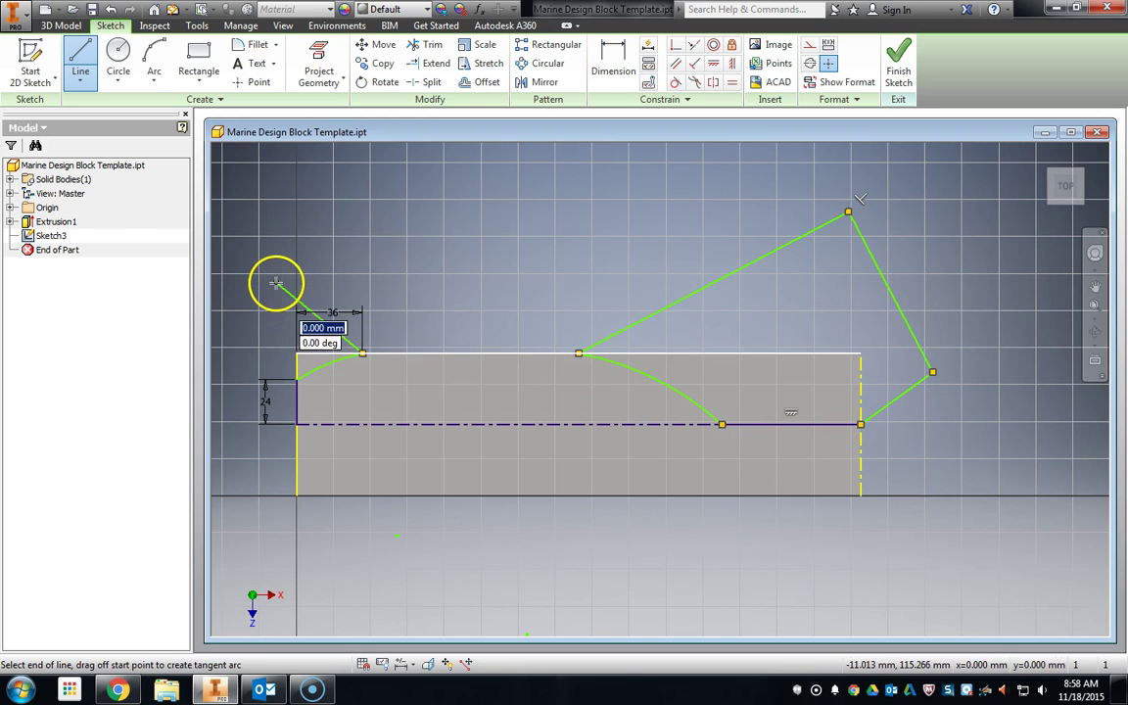
{"action": "left_click", "coordinate": [275, 283]}
{"action": "double_click", "coordinate": [296, 379]}
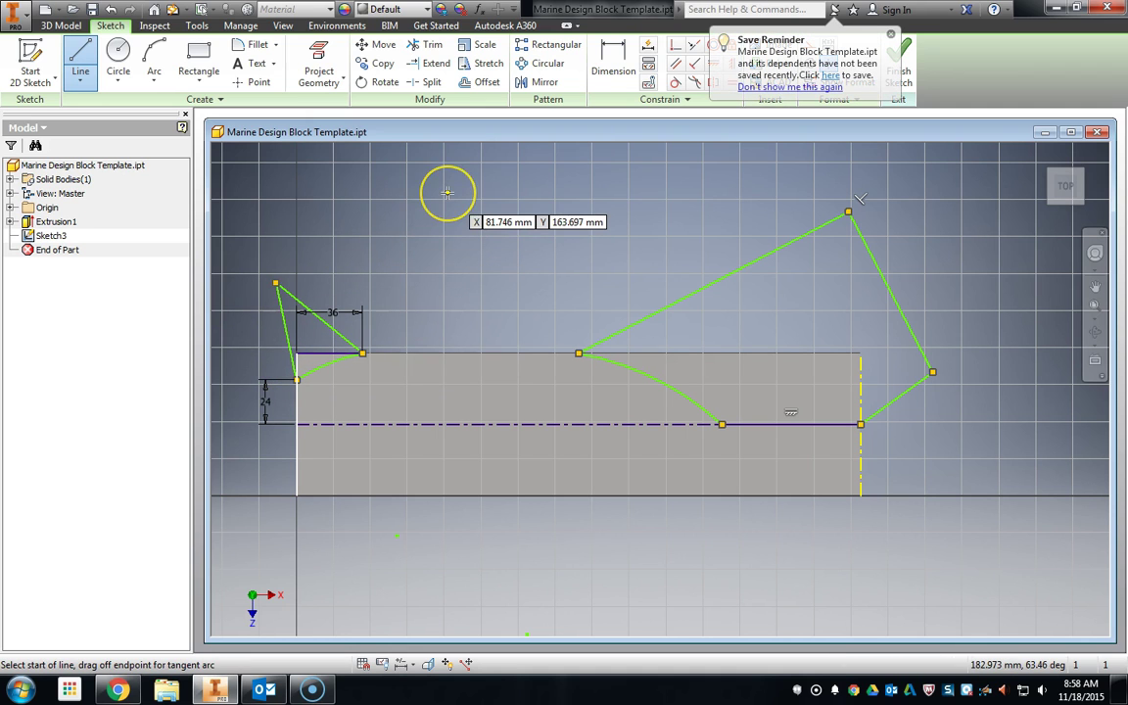
{"action": "left_click", "coordinate": [889, 38]}
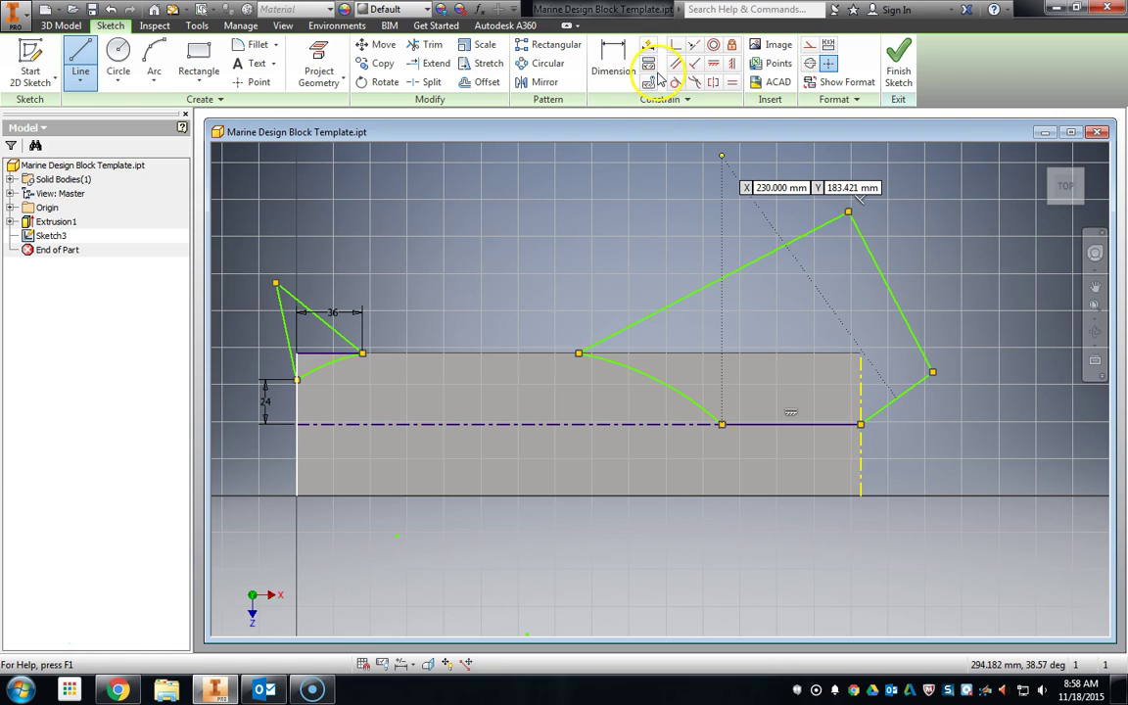
Mirror the right outline, diagonal line and left arc across the centreline, then finish the sketch
{"action": "left_click", "coordinate": [540, 86]}
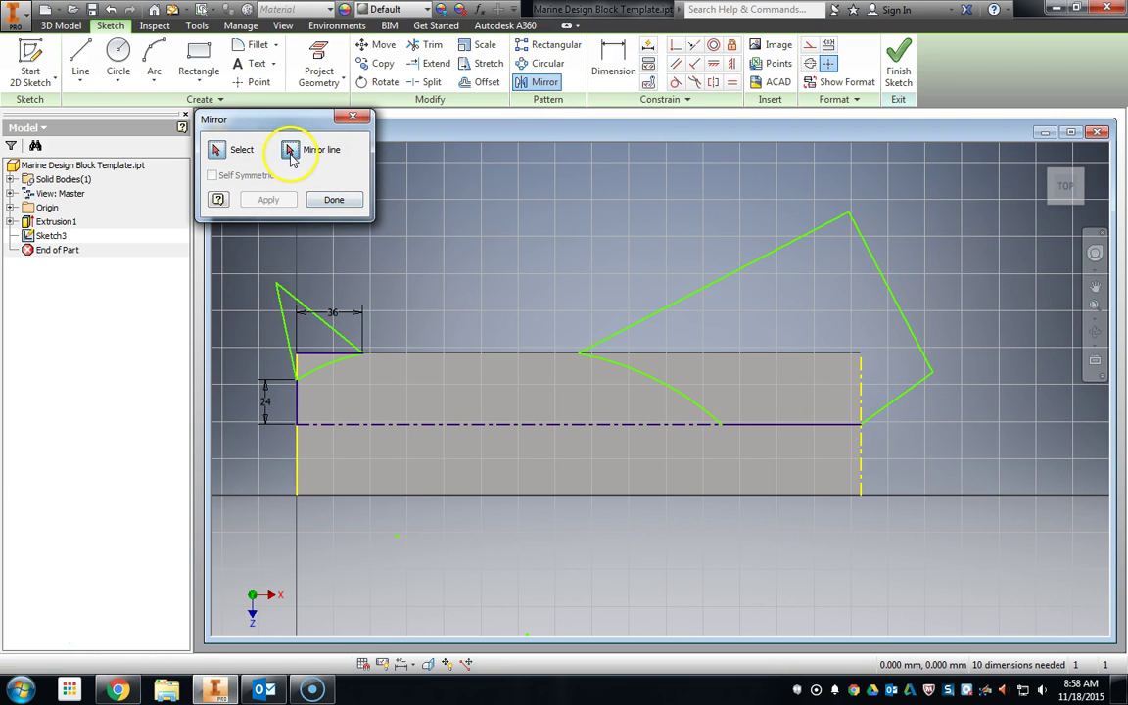
{"action": "left_click", "coordinate": [536, 424]}
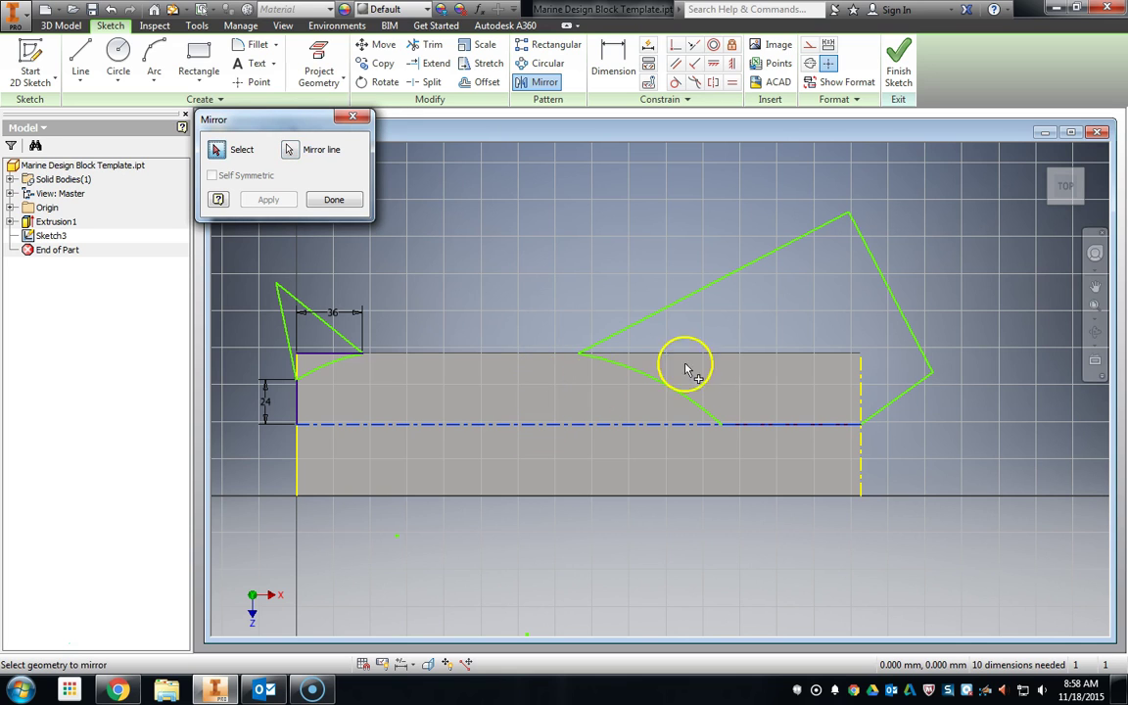
{"action": "left_click", "coordinate": [789, 428]}
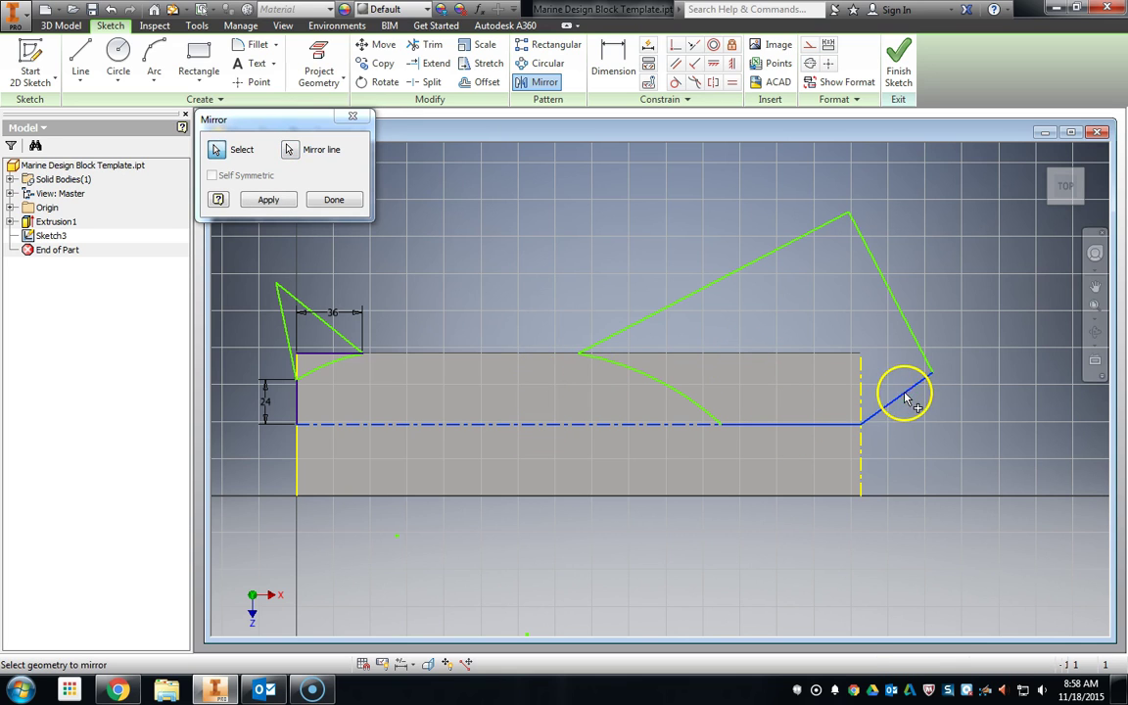
{"action": "left_click", "coordinate": [725, 280]}
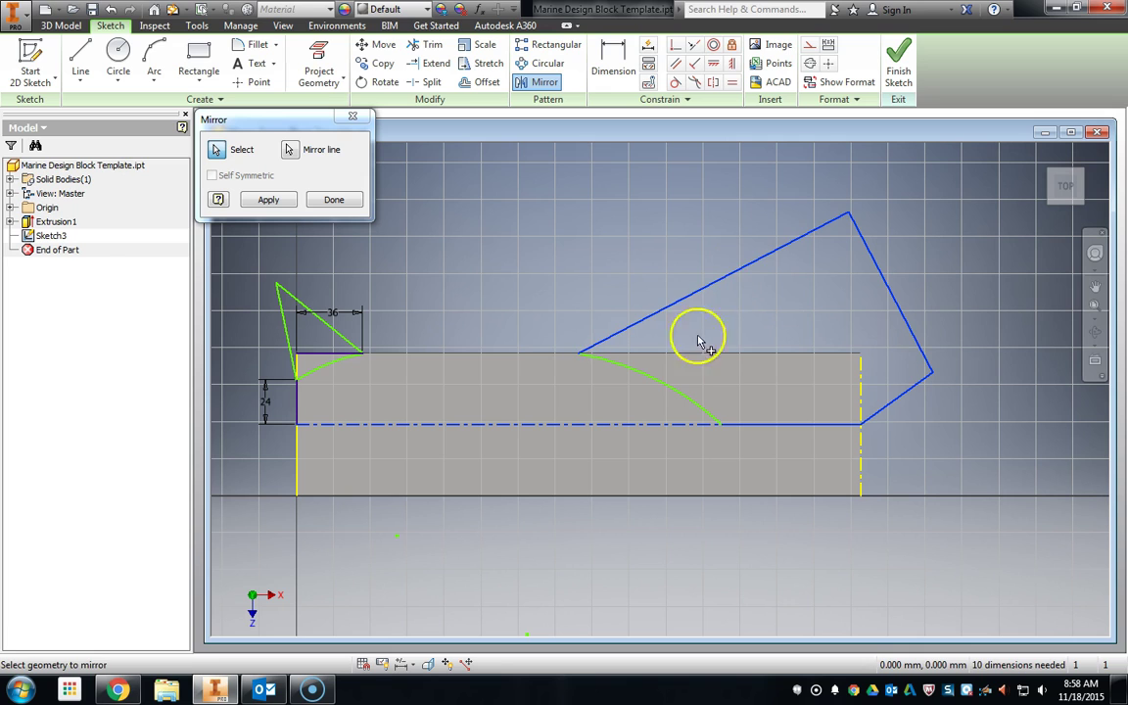
{"action": "left_click", "coordinate": [326, 371]}
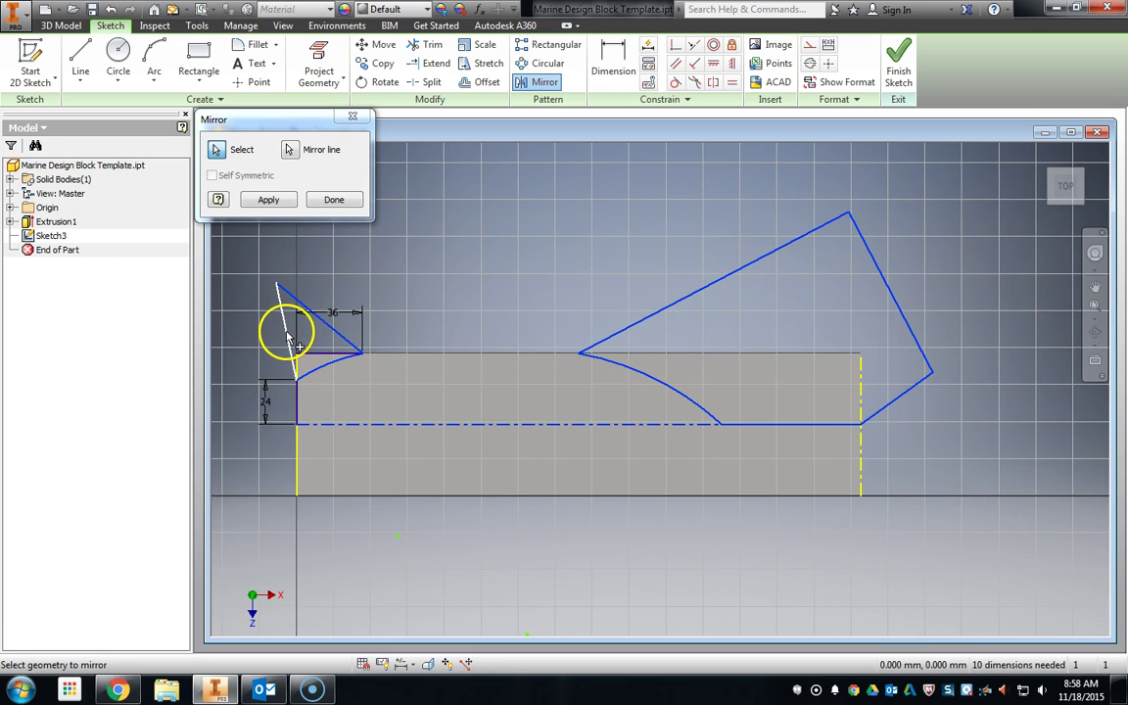
{"action": "left_click", "coordinate": [279, 202]}
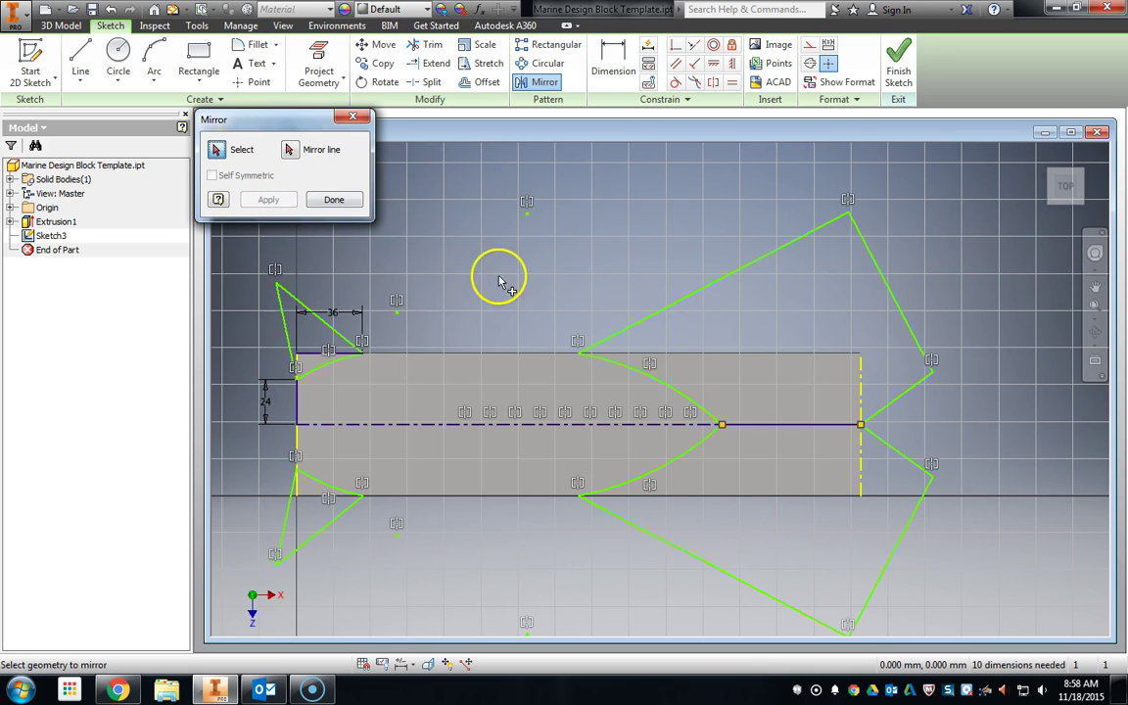
{"action": "left_click", "coordinate": [334, 200]}
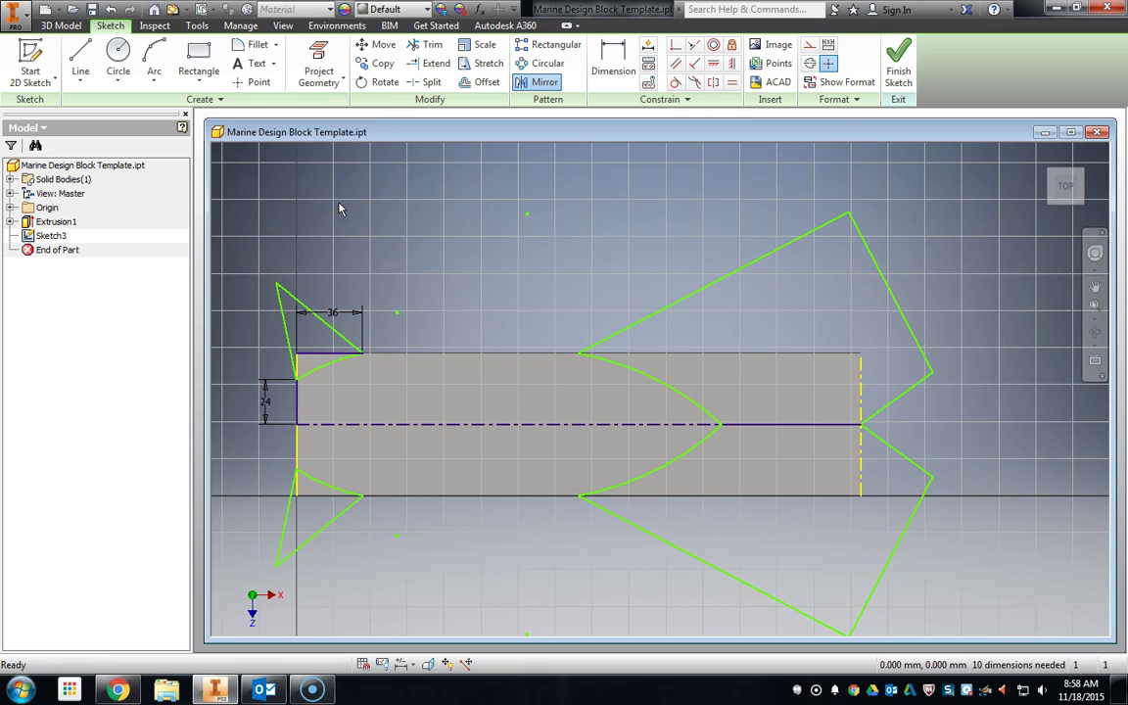
{"action": "left_click", "coordinate": [899, 49]}
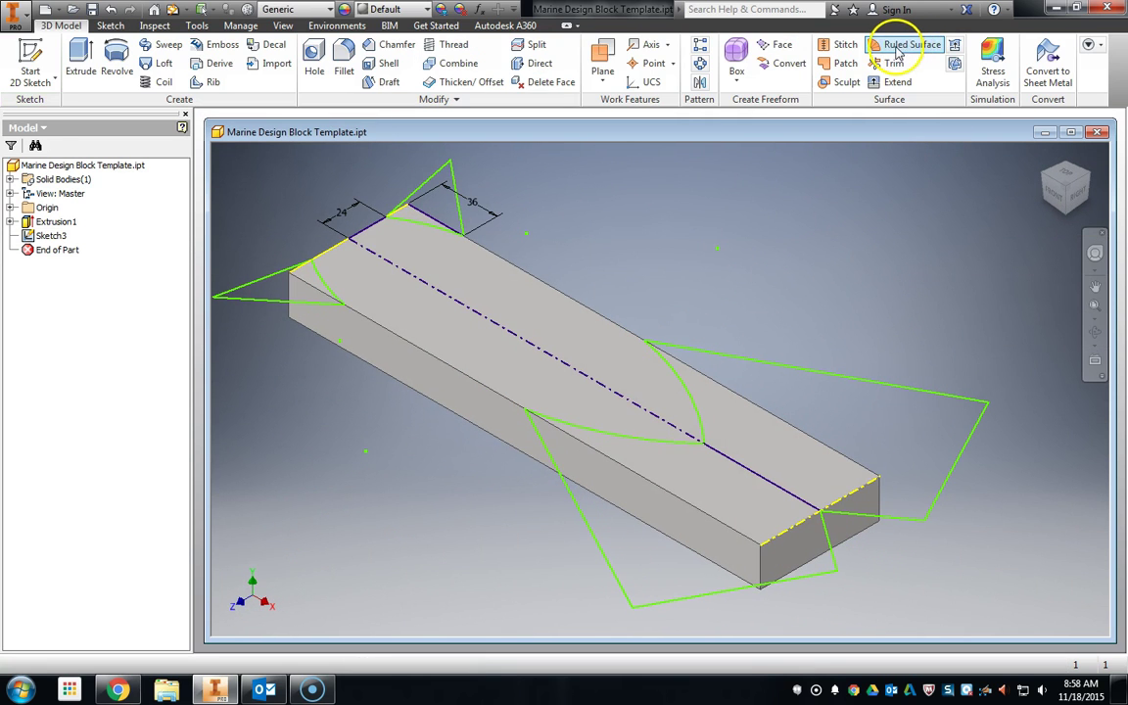
Extrude the three outlined regions as a Cut with Extents set to All
{"action": "left_click", "coordinate": [81, 59]}
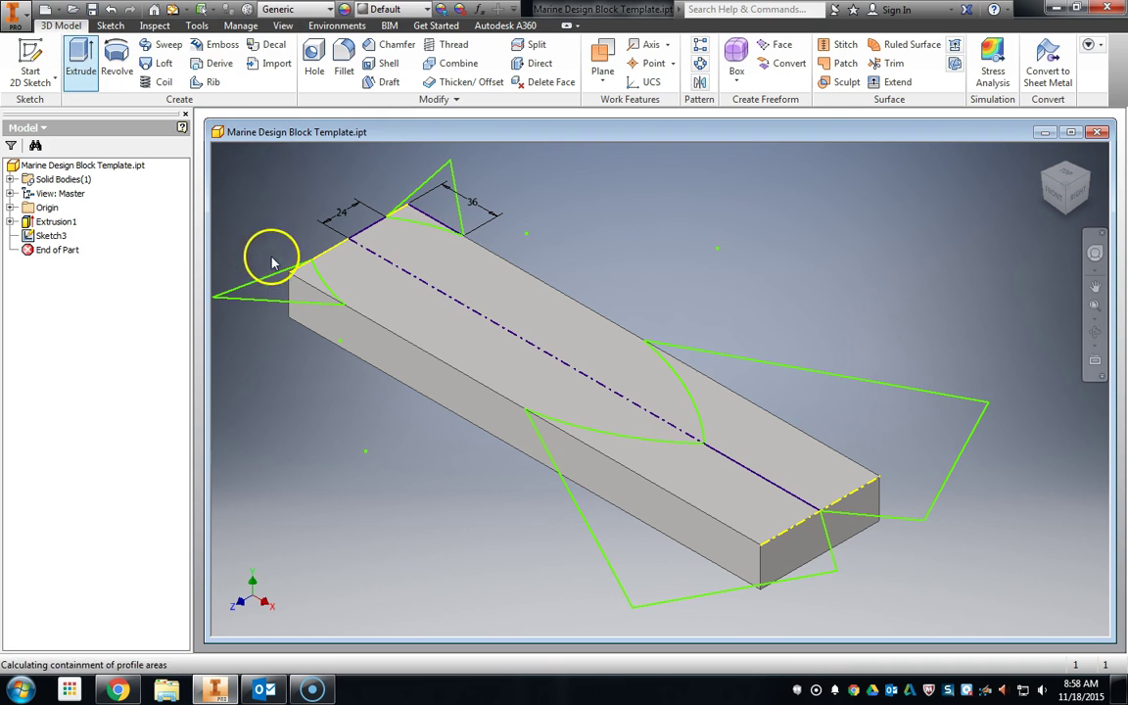
{"action": "left_click", "coordinate": [297, 288]}
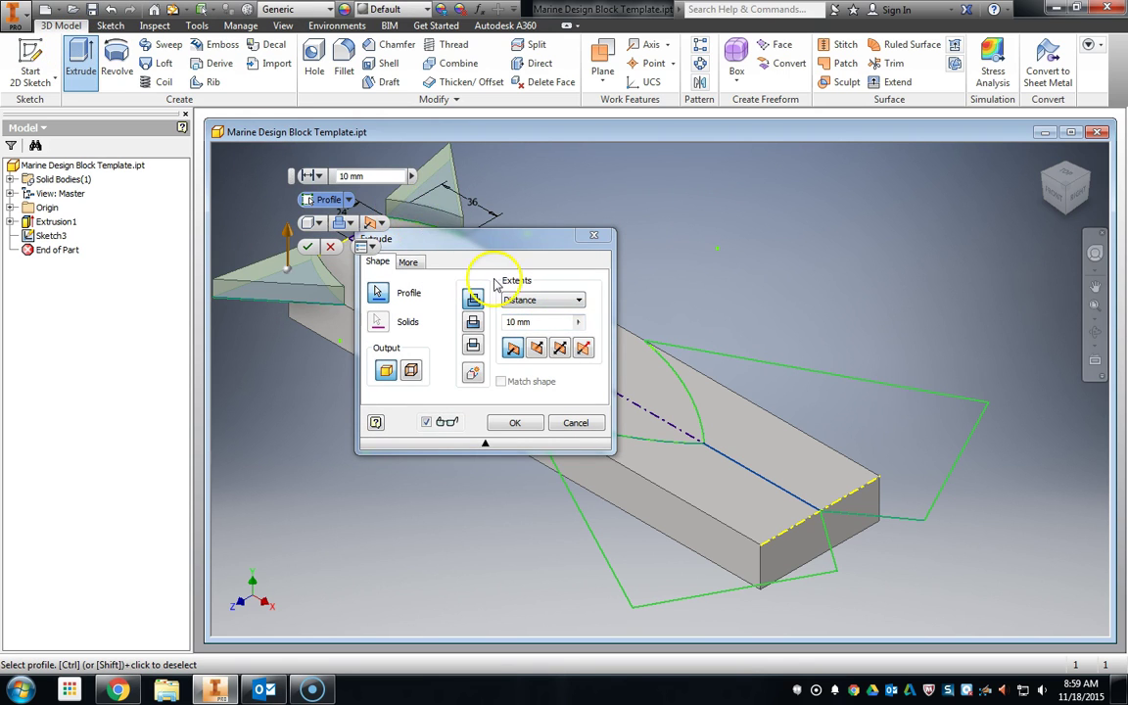
{"action": "left_click", "coordinate": [862, 446]}
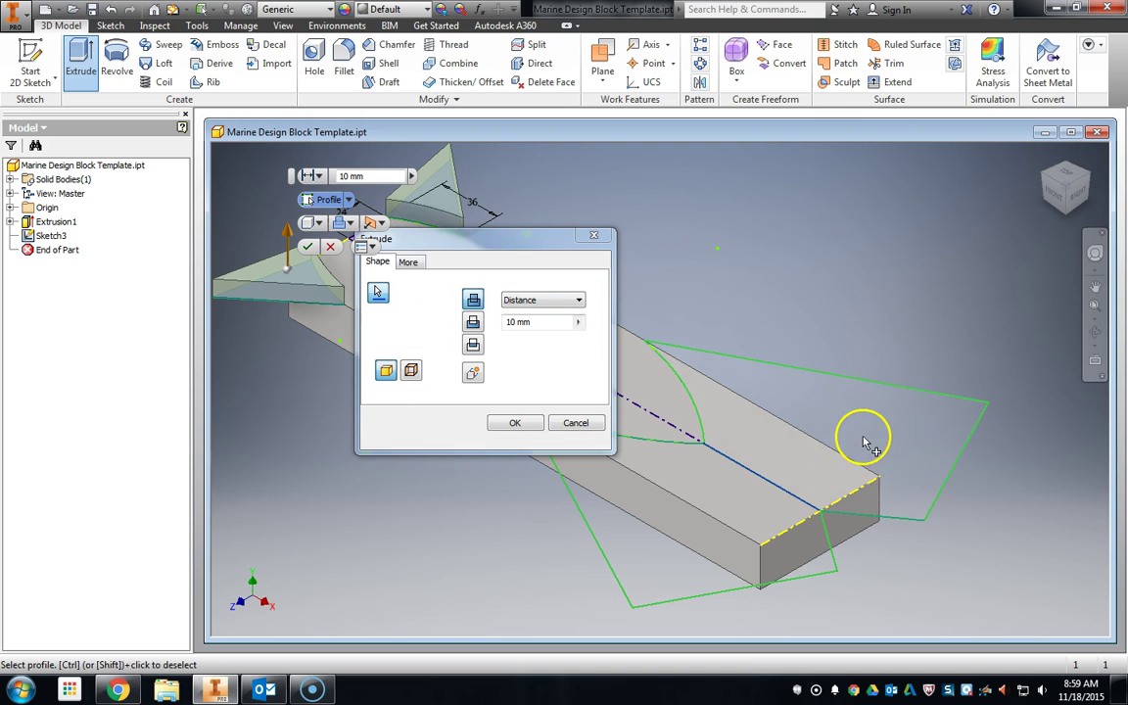
{"action": "left_click", "coordinate": [769, 520]}
{"action": "left_click_drag", "start_coordinate": [509, 247], "coordinate": [896, 208]}
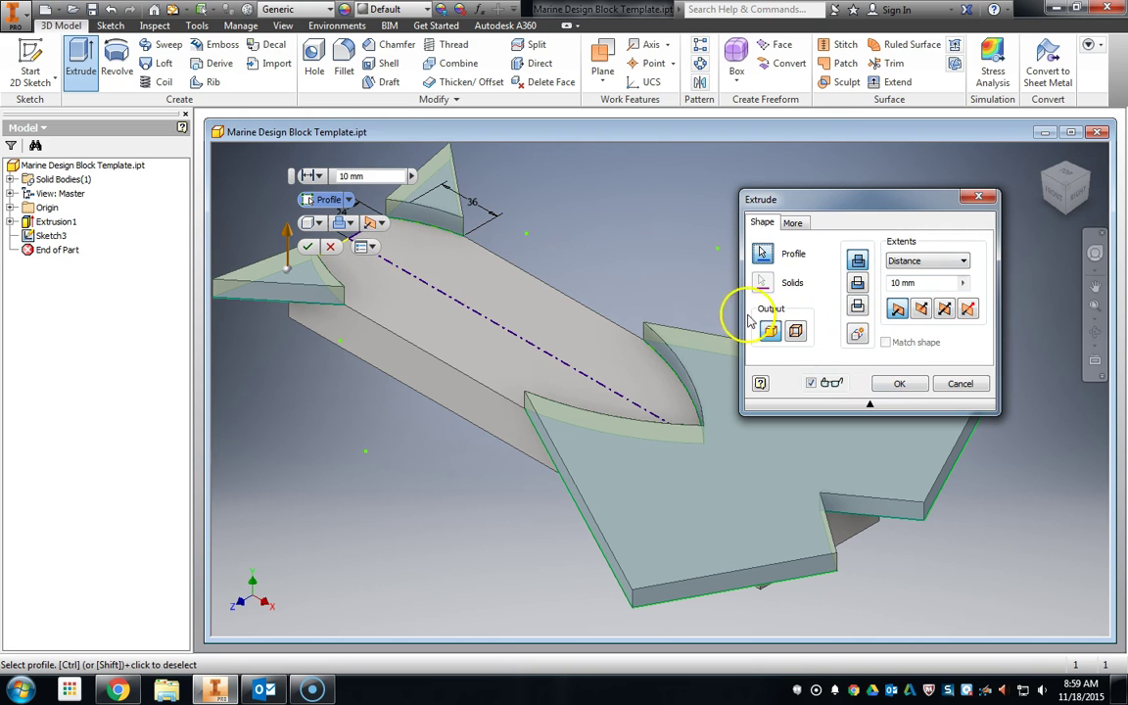
{"action": "left_click", "coordinate": [858, 285]}
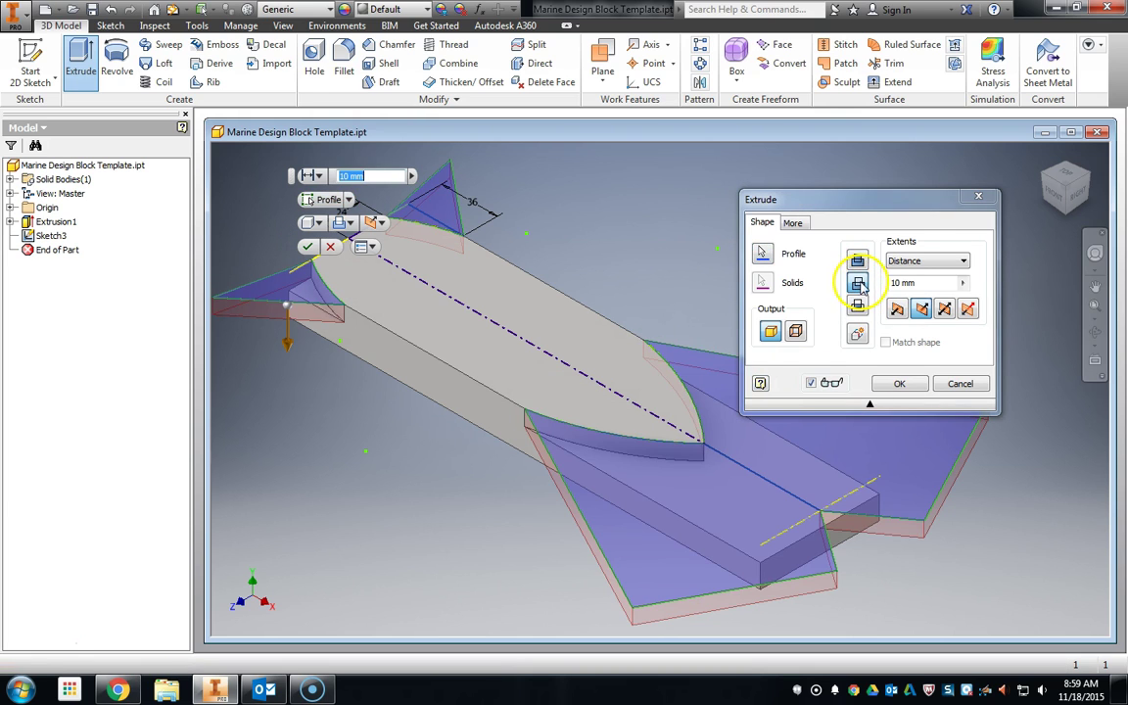
{"action": "left_click", "coordinate": [920, 259]}
{"action": "left_click", "coordinate": [920, 305]}
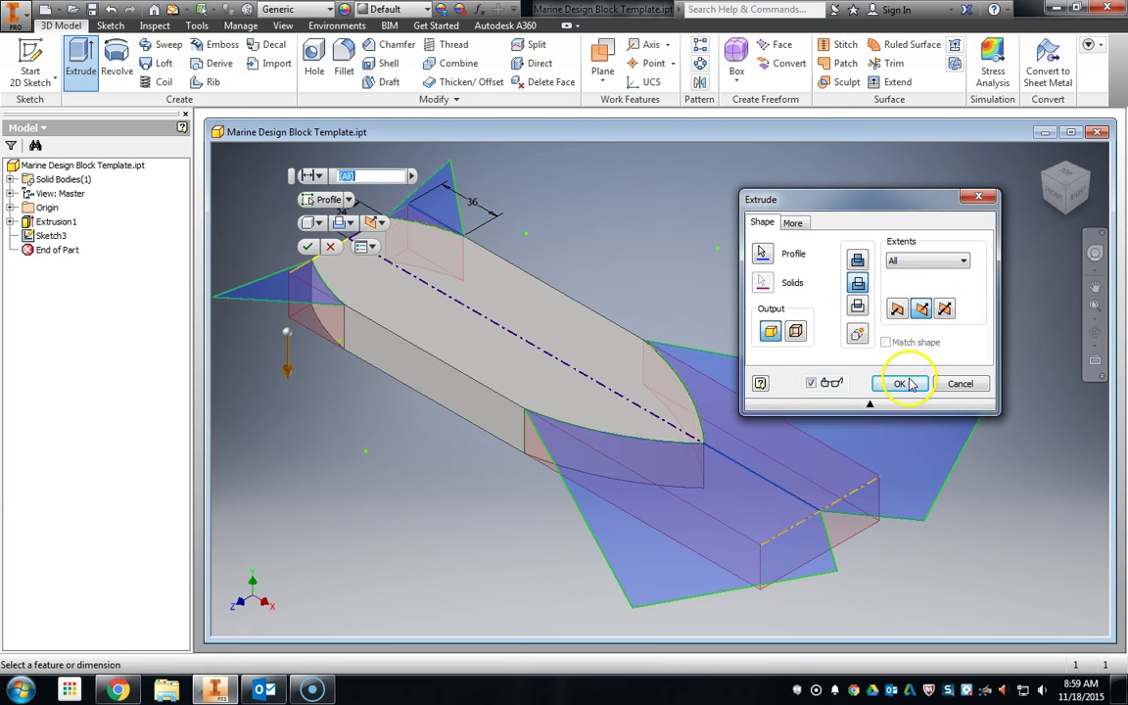
{"action": "left_click", "coordinate": [899, 384]}
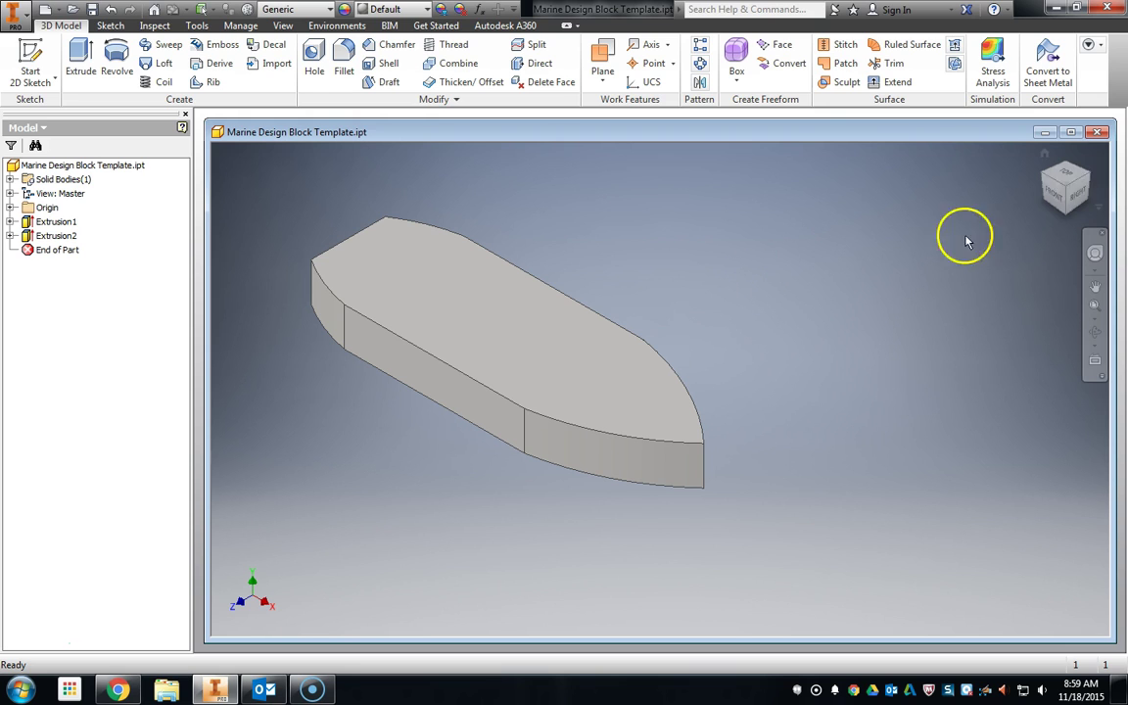
Switch to the FRONT view and start Sketch4 on the block's front face
{"action": "left_click", "coordinate": [1060, 195]}
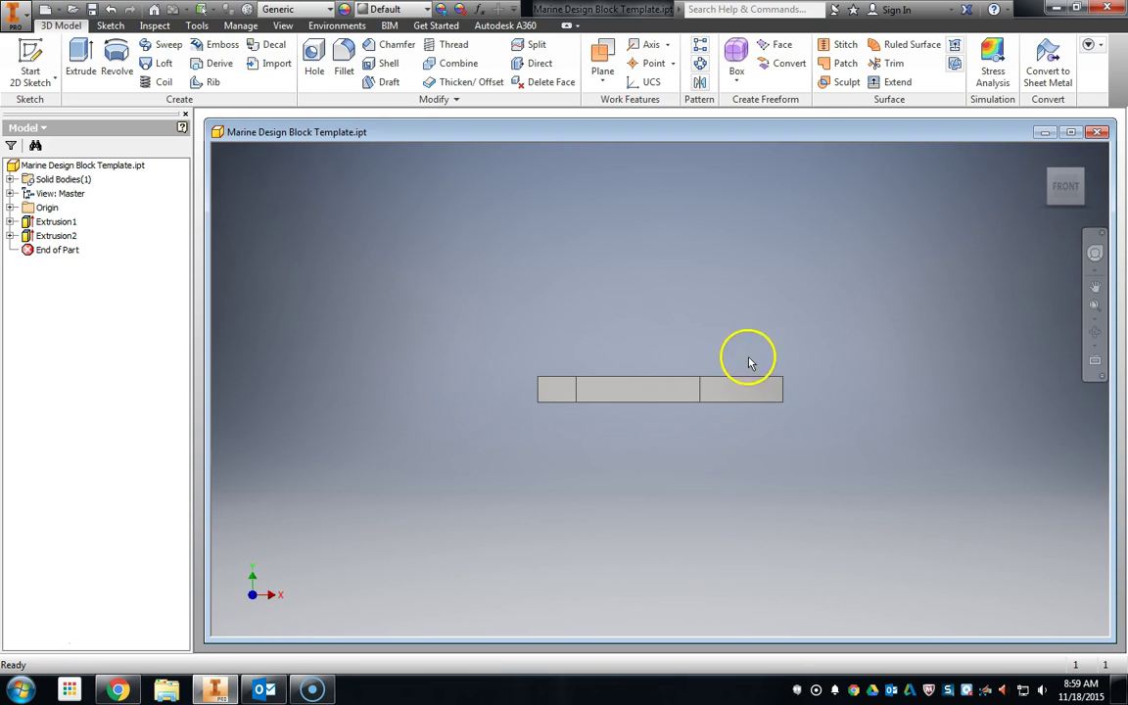
{"action": "scroll", "coordinate": [748, 357], "scroll_direction": "down", "scroll_amount": 5}
{"action": "scroll", "coordinate": [451, 444], "scroll_direction": "up", "scroll_amount": 2}
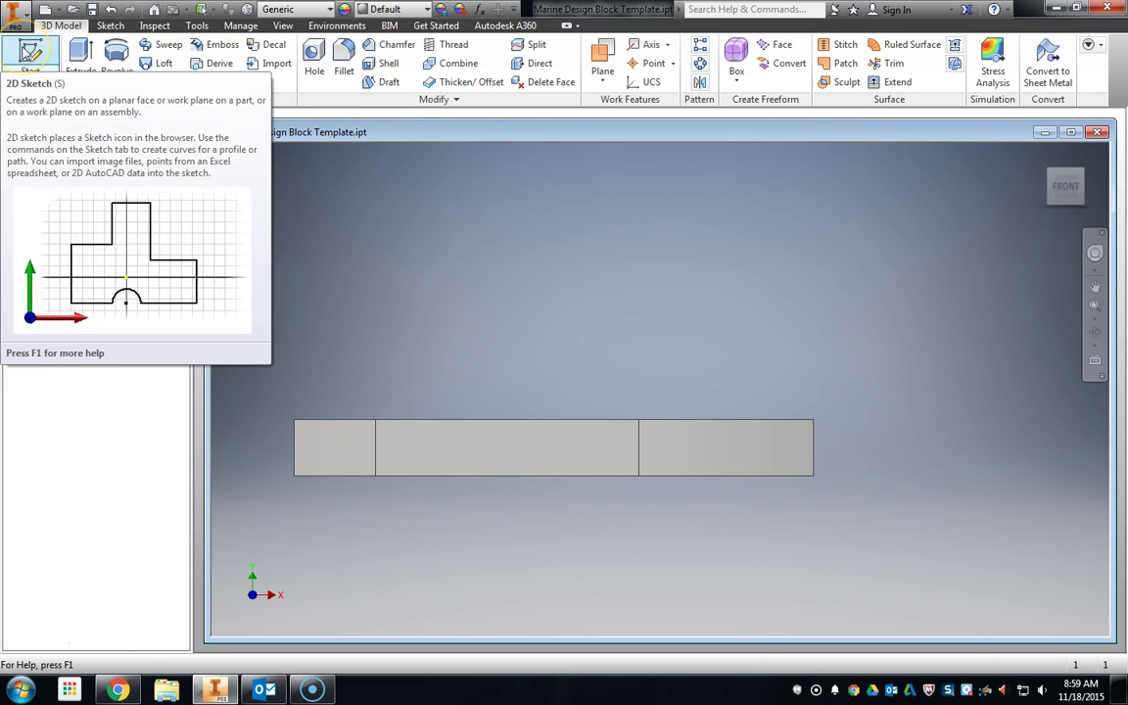
{"action": "left_click", "coordinate": [28, 44]}
{"action": "left_click", "coordinate": [428, 438]}
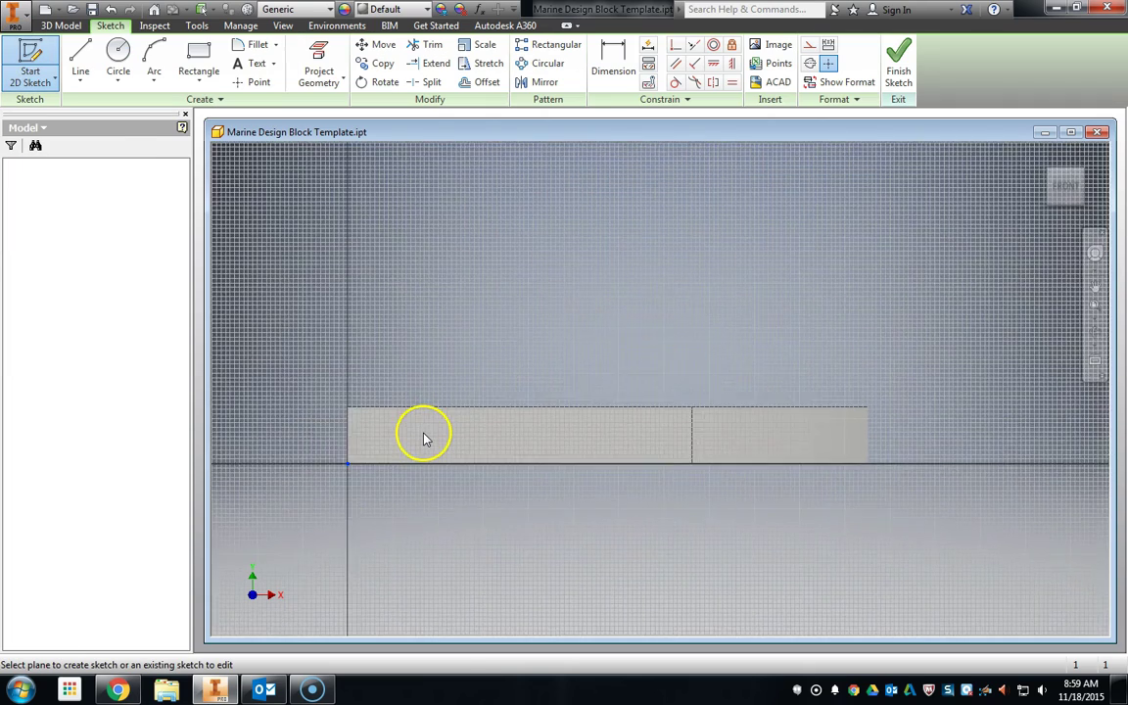
{"action": "scroll", "coordinate": [908, 384], "scroll_direction": "down", "scroll_amount": 3}
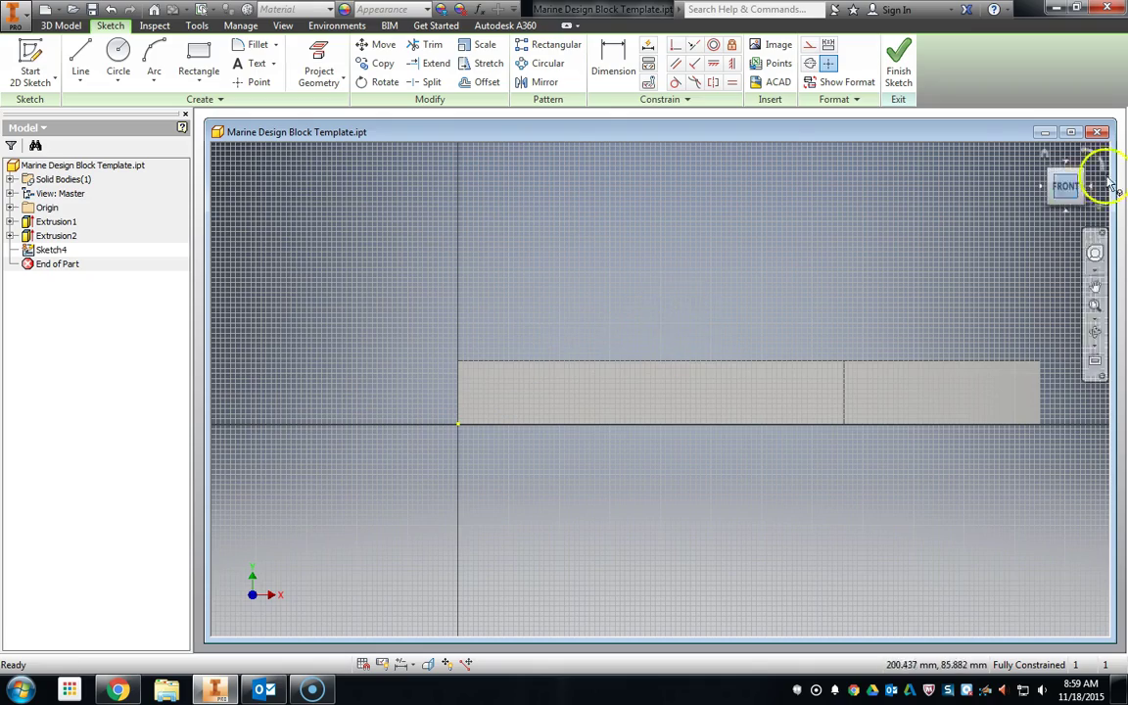
{"action": "left_click_drag", "start_coordinate": [1075, 182], "coordinate": [1027, 219]}
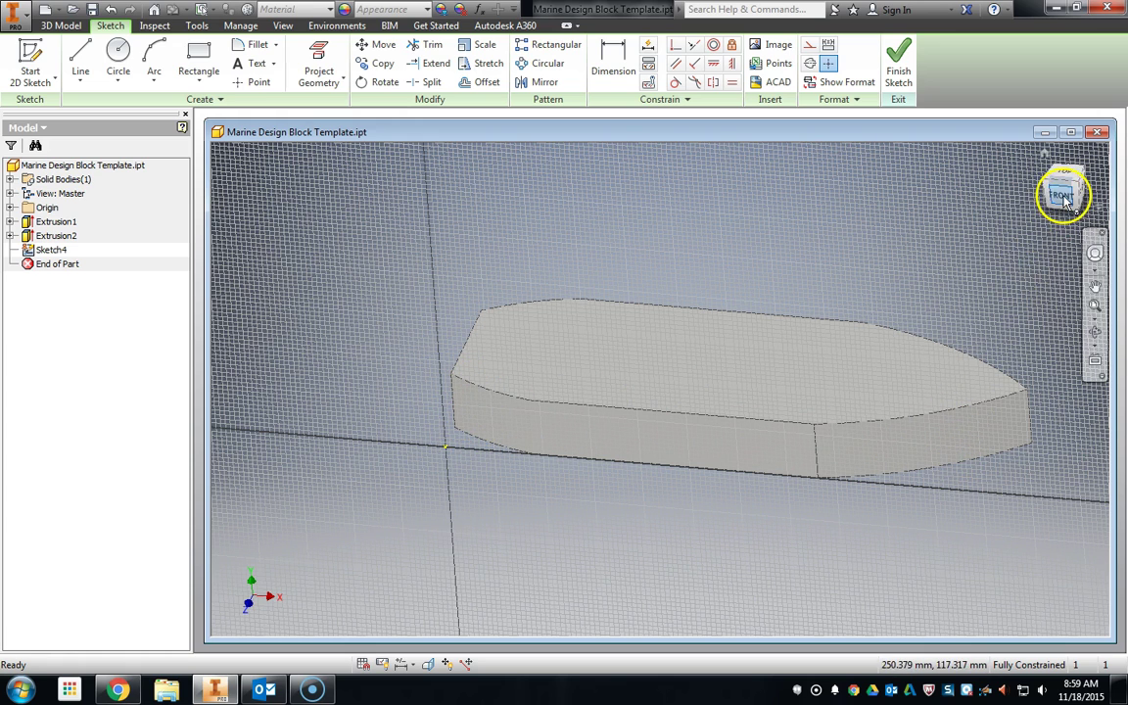
Project the left and right end-face outlines into Sketch4, then switch to the front view
{"action": "left_click", "coordinate": [320, 61]}
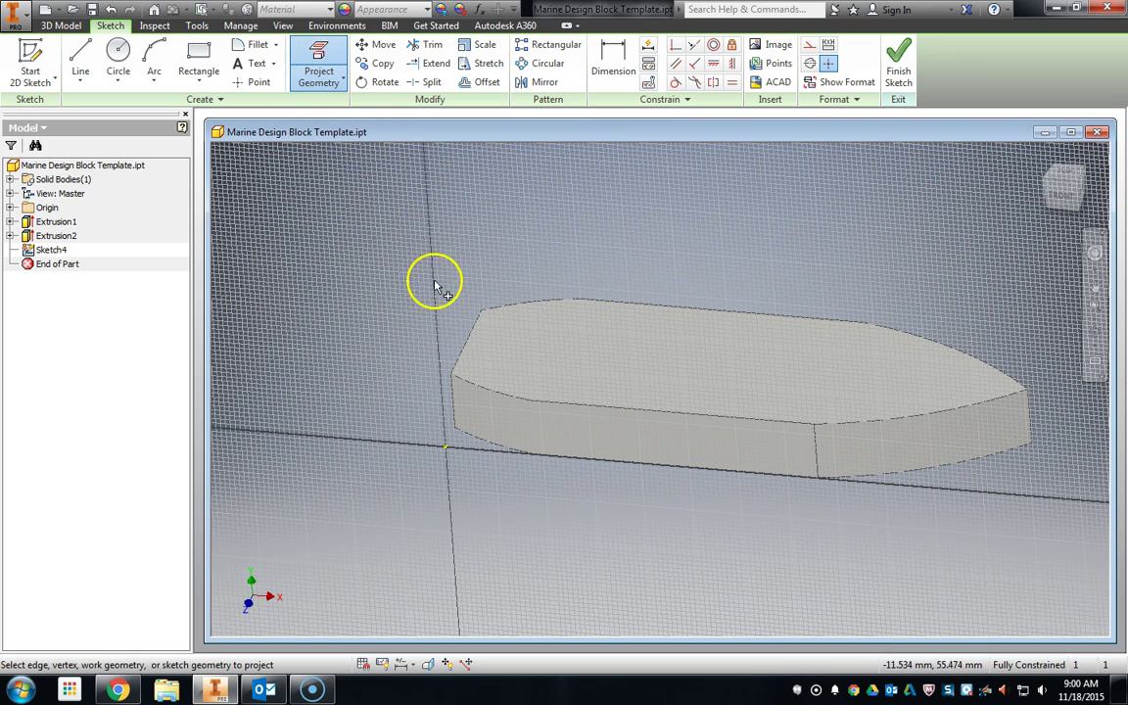
{"action": "left_click", "coordinate": [470, 391]}
{"action": "left_click", "coordinate": [875, 436]}
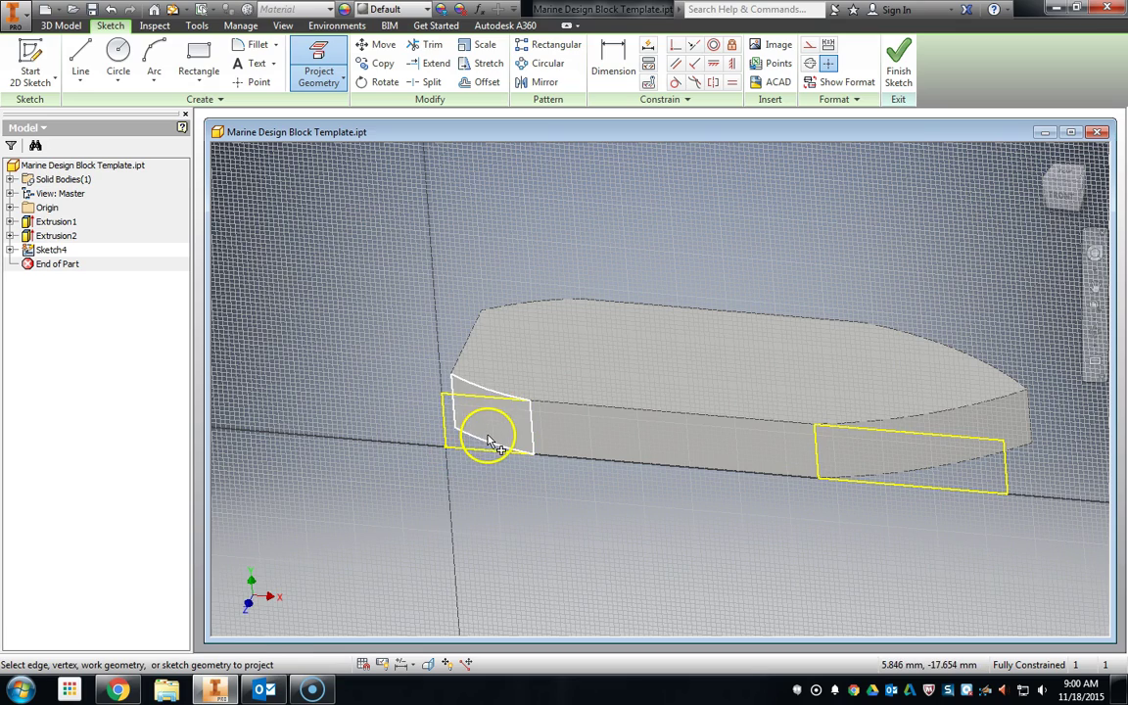
{"action": "left_click", "coordinate": [1047, 192]}
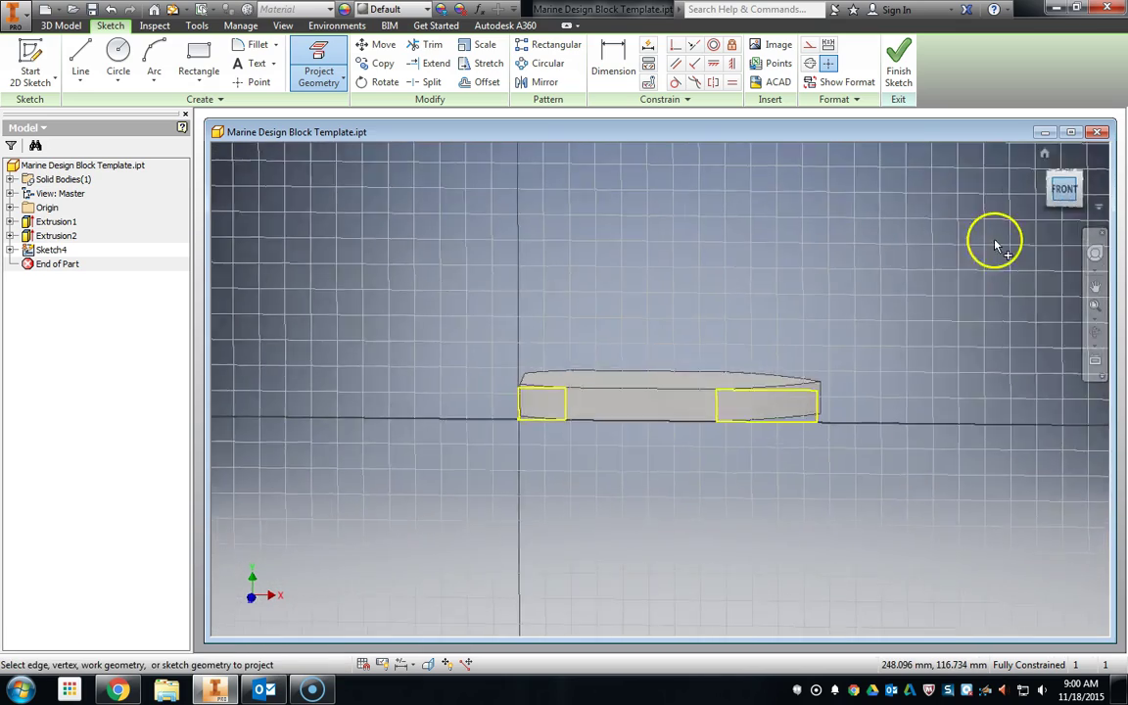
{"action": "scroll", "coordinate": [636, 400], "scroll_direction": "down", "scroll_amount": 3}
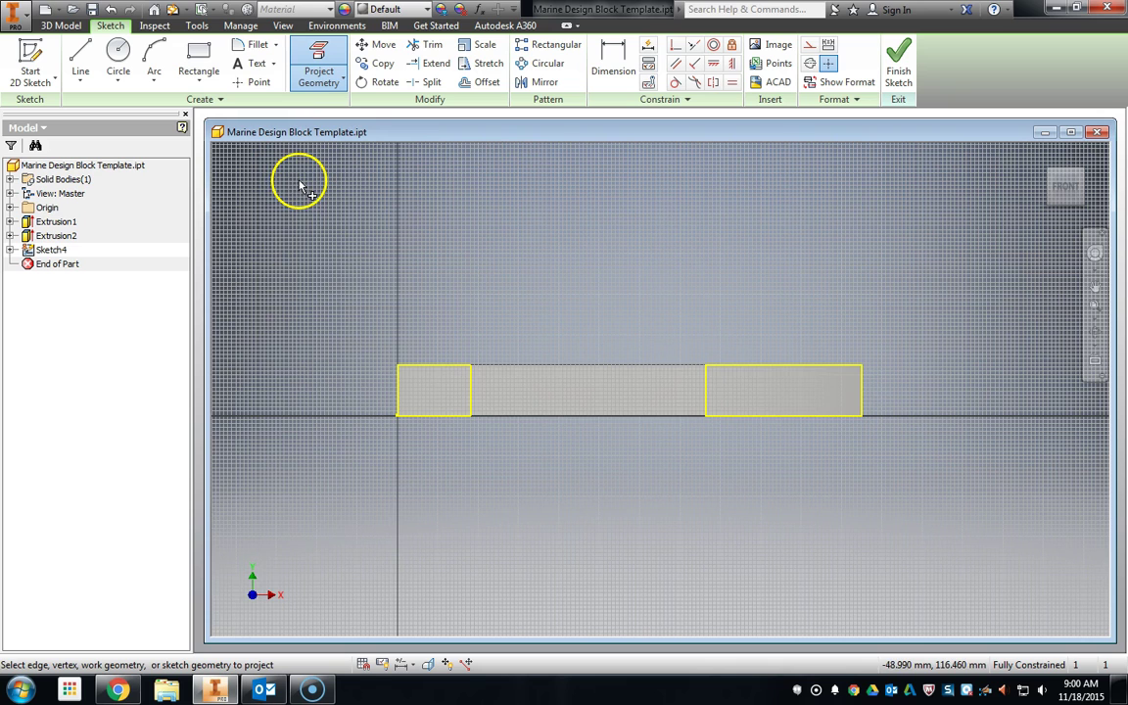
Switch to Chrome to view the Boat Hull Sketch Sample page and its 24 mm and 36 mm stern dimensions
{"action": "left_click", "coordinate": [118, 690]}
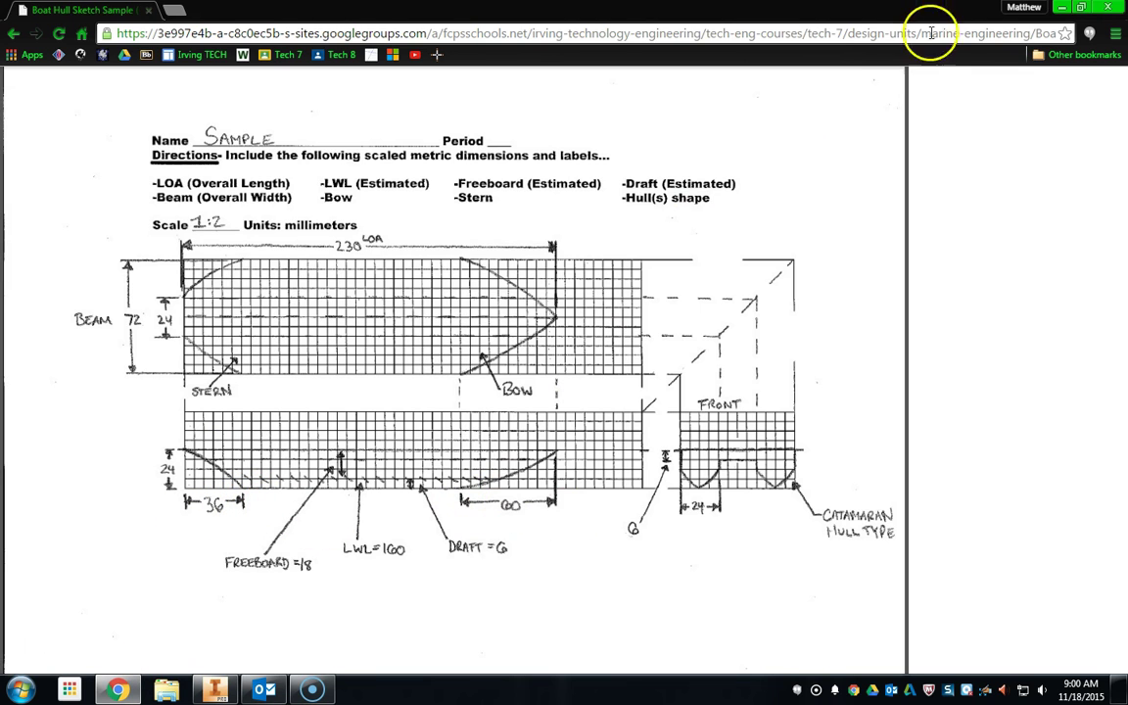
Draw a three-point arc corner to corner across each projected end rectangle
{"action": "left_click", "coordinate": [215, 690]}
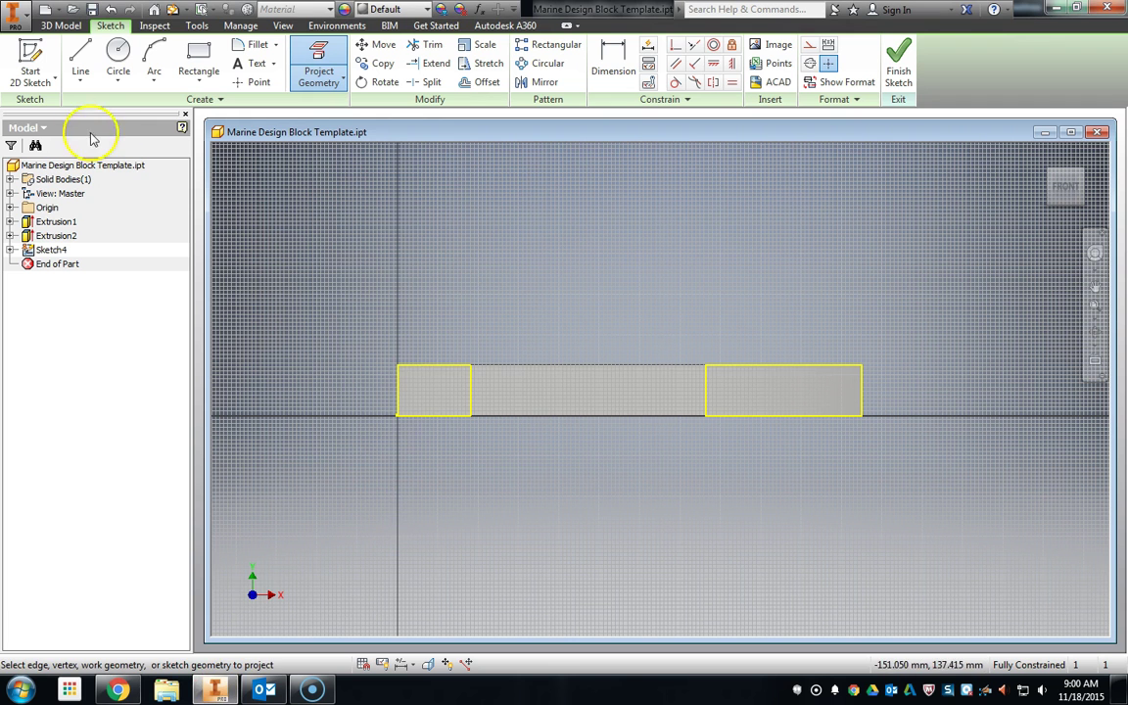
{"action": "left_click", "coordinate": [154, 59]}
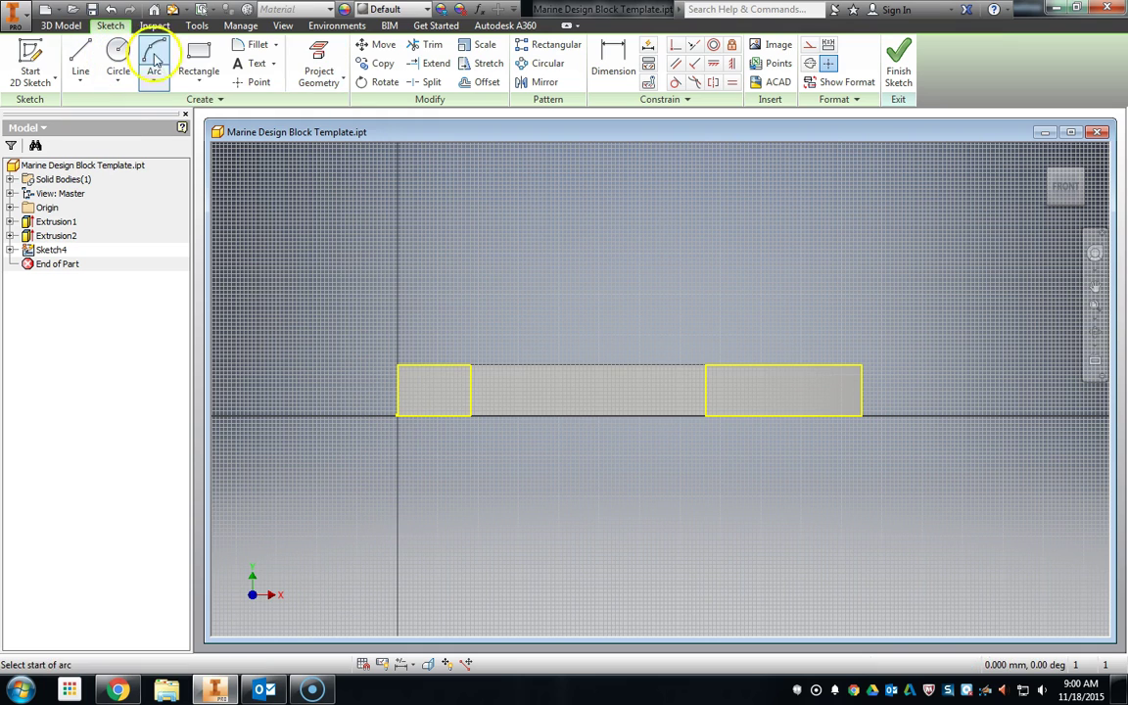
{"action": "left_click", "coordinate": [398, 365]}
{"action": "left_click", "coordinate": [470, 414]}
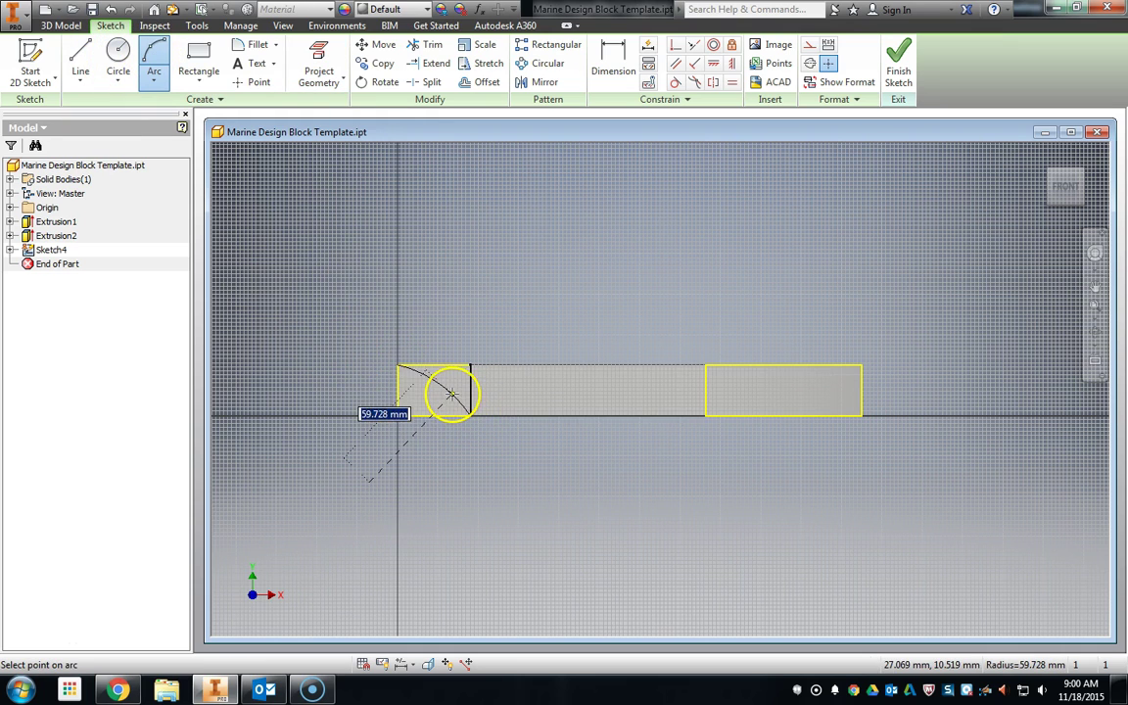
{"action": "left_click", "coordinate": [448, 395]}
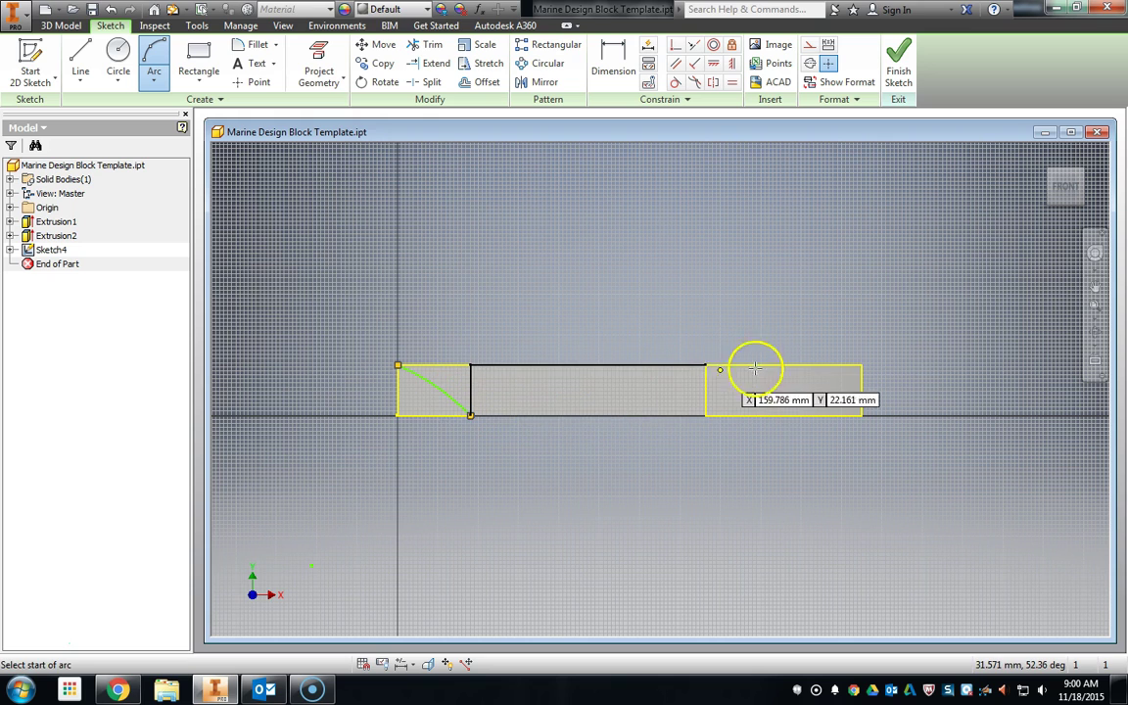
{"action": "left_click", "coordinate": [862, 366]}
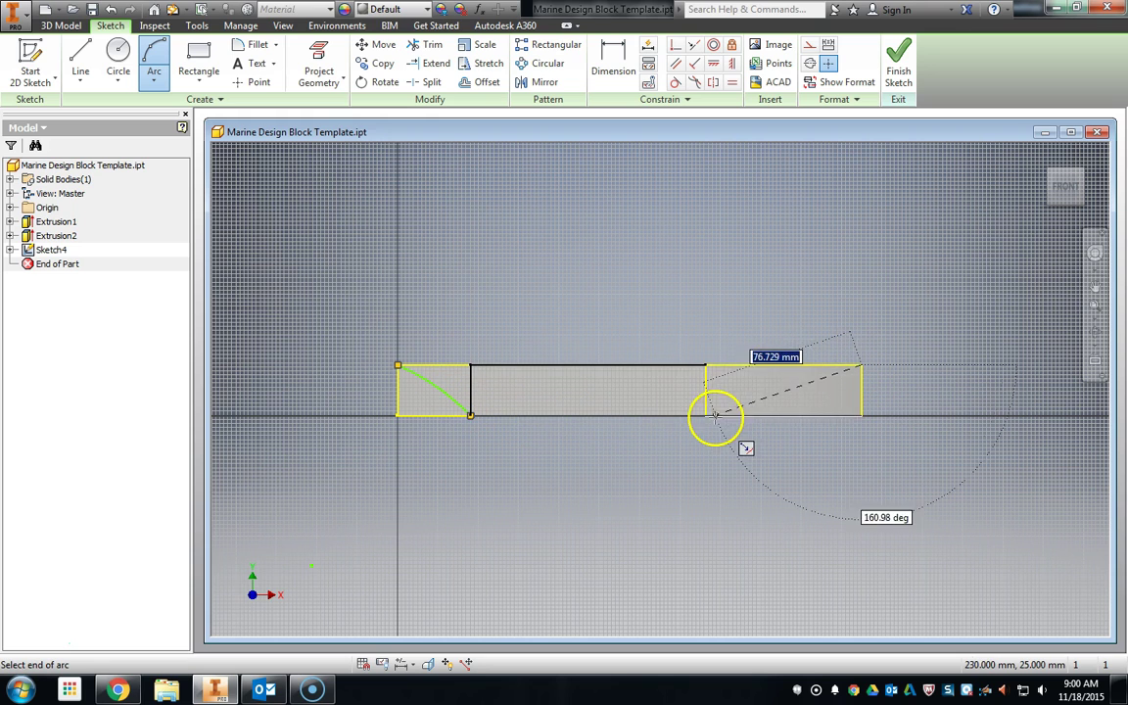
{"action": "left_click", "coordinate": [705, 414]}
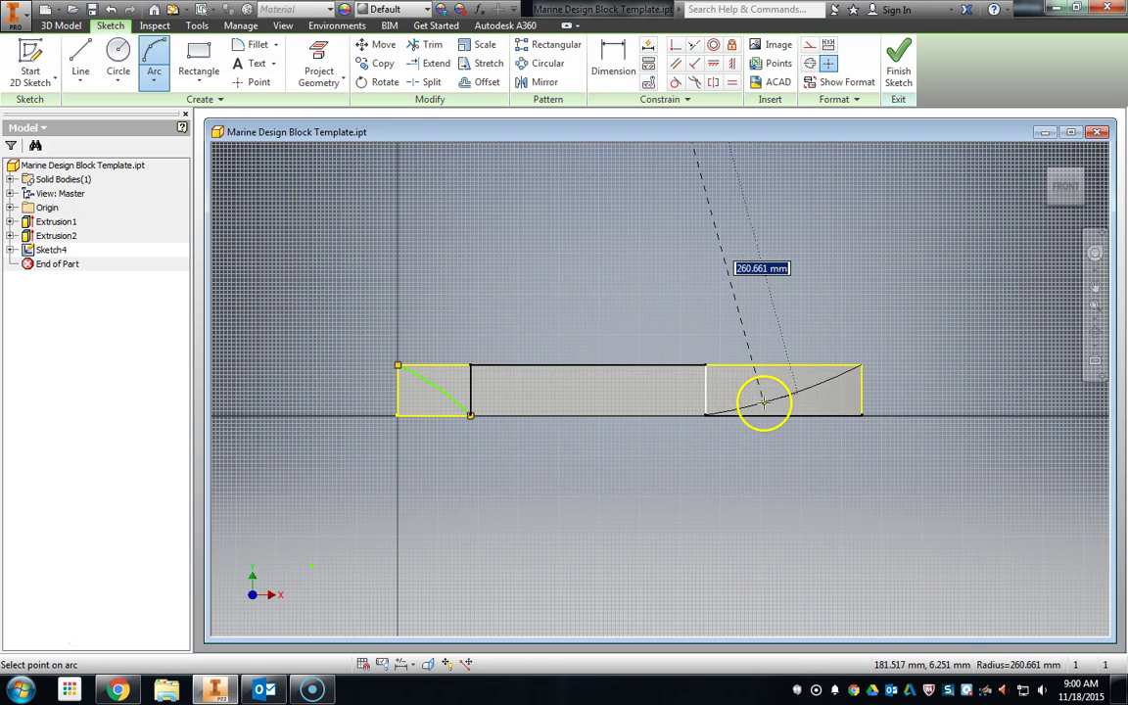
{"action": "left_click", "coordinate": [762, 397]}
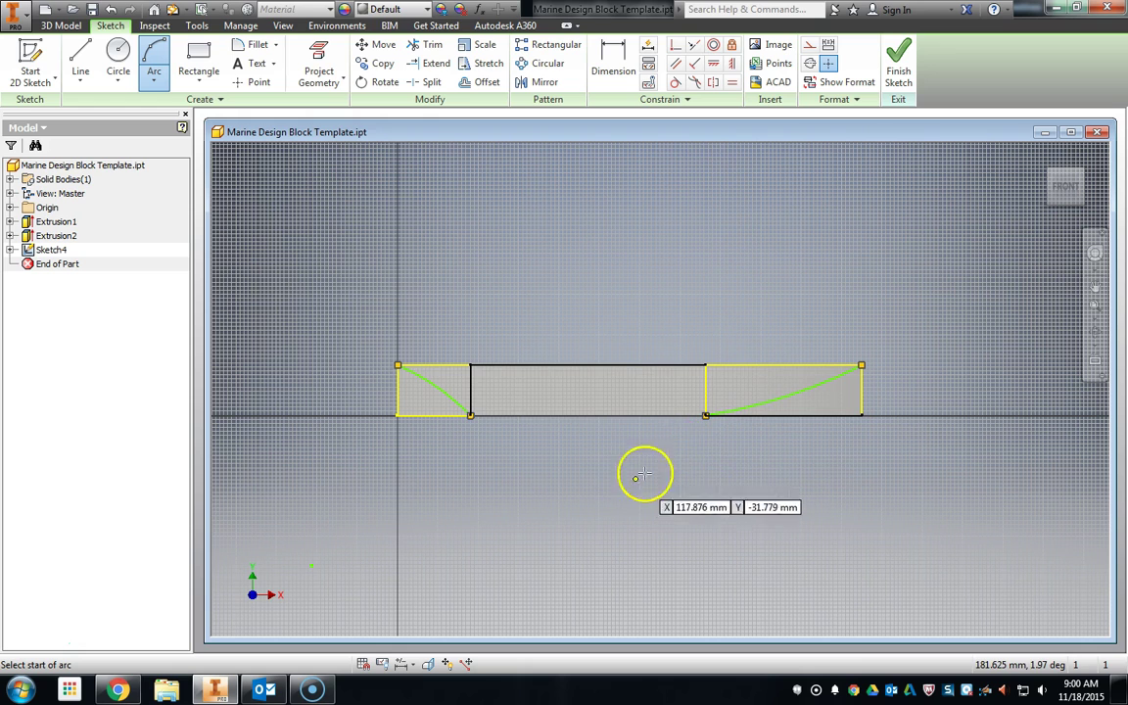
Draw a triangular cutting region below each end arc and finish the sketch
{"action": "left_click", "coordinate": [78, 54]}
{"action": "left_click", "coordinate": [397, 365]}
{"action": "left_click", "coordinate": [325, 466]}
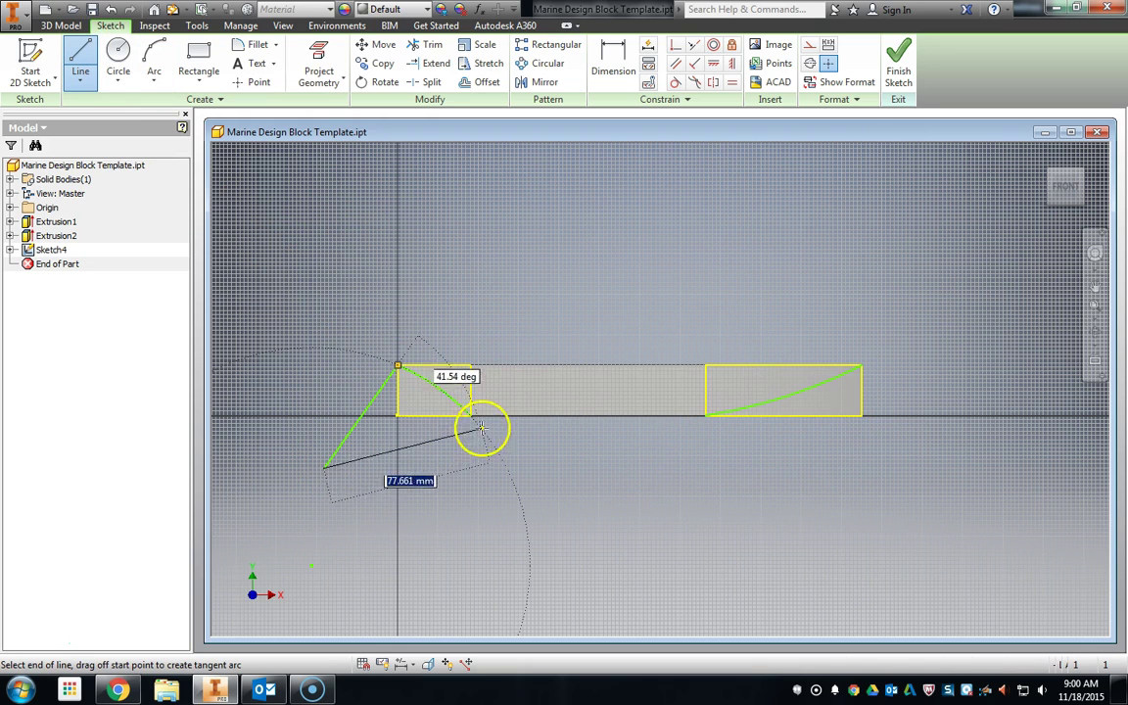
{"action": "left_click", "coordinate": [471, 415]}
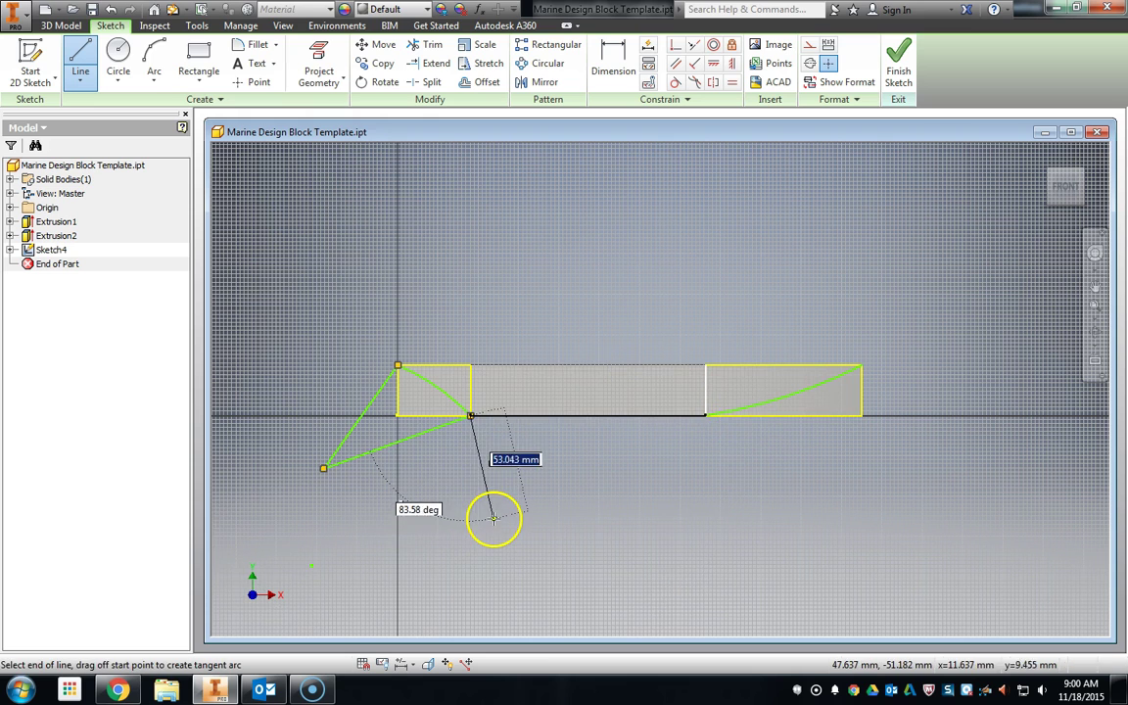
{"action": "key", "text": "Escape"}
{"action": "left_click", "coordinate": [80, 57]}
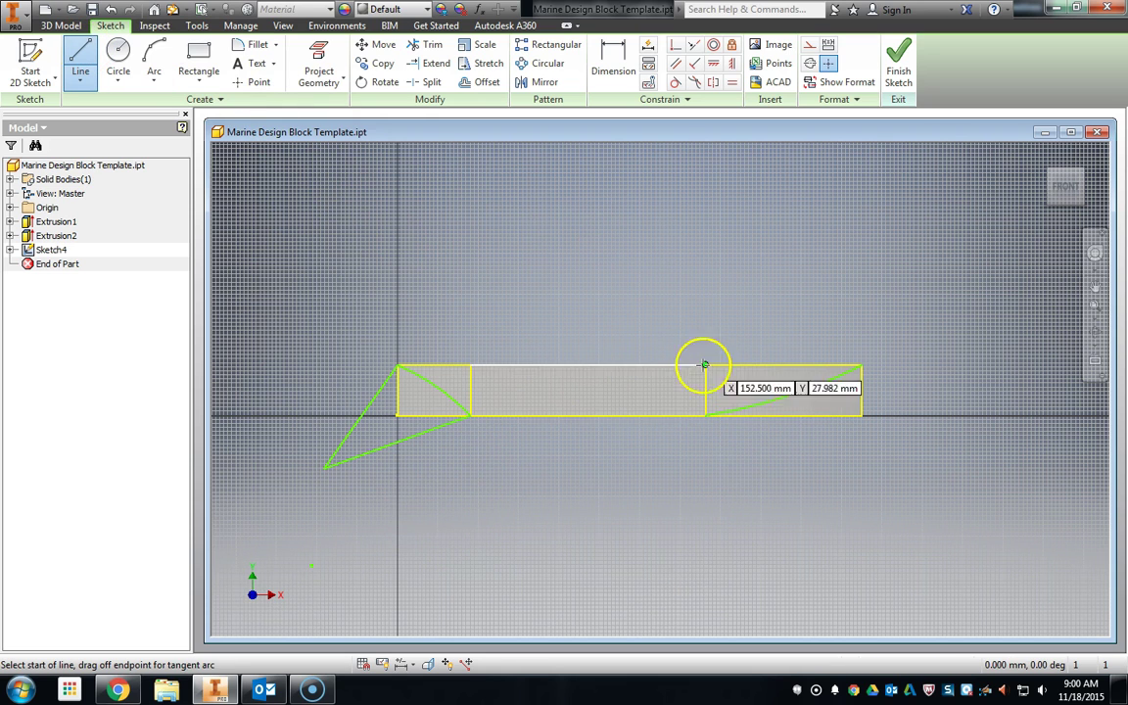
{"action": "left_click", "coordinate": [704, 415]}
{"action": "left_click", "coordinate": [945, 512]}
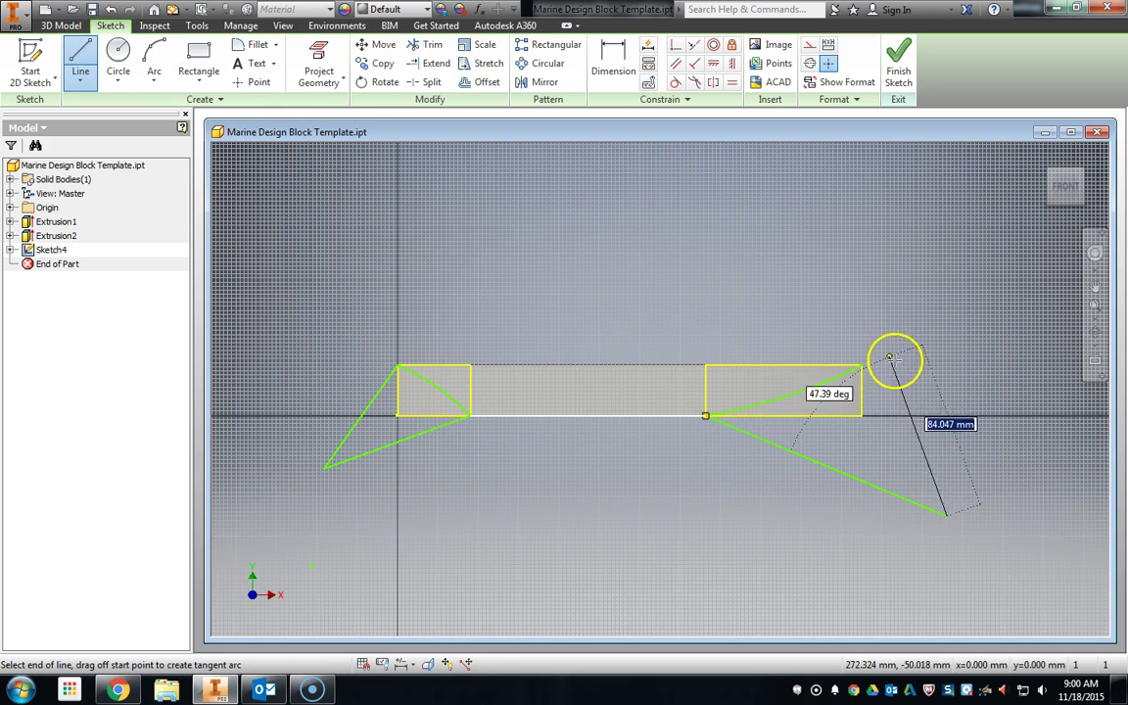
{"action": "left_click", "coordinate": [861, 362]}
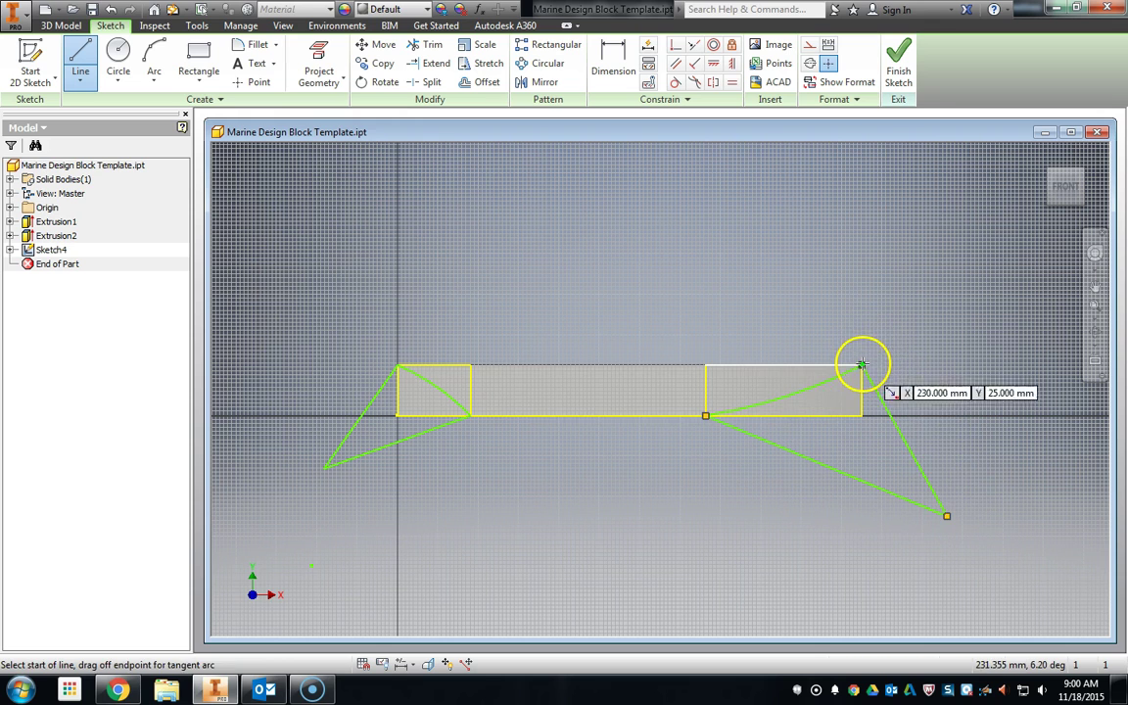
{"action": "left_click", "coordinate": [899, 59]}
Start an extrusion in an angled 3D view and pick a triangular end region as its profile
{"action": "left_click", "coordinate": [1082, 174]}
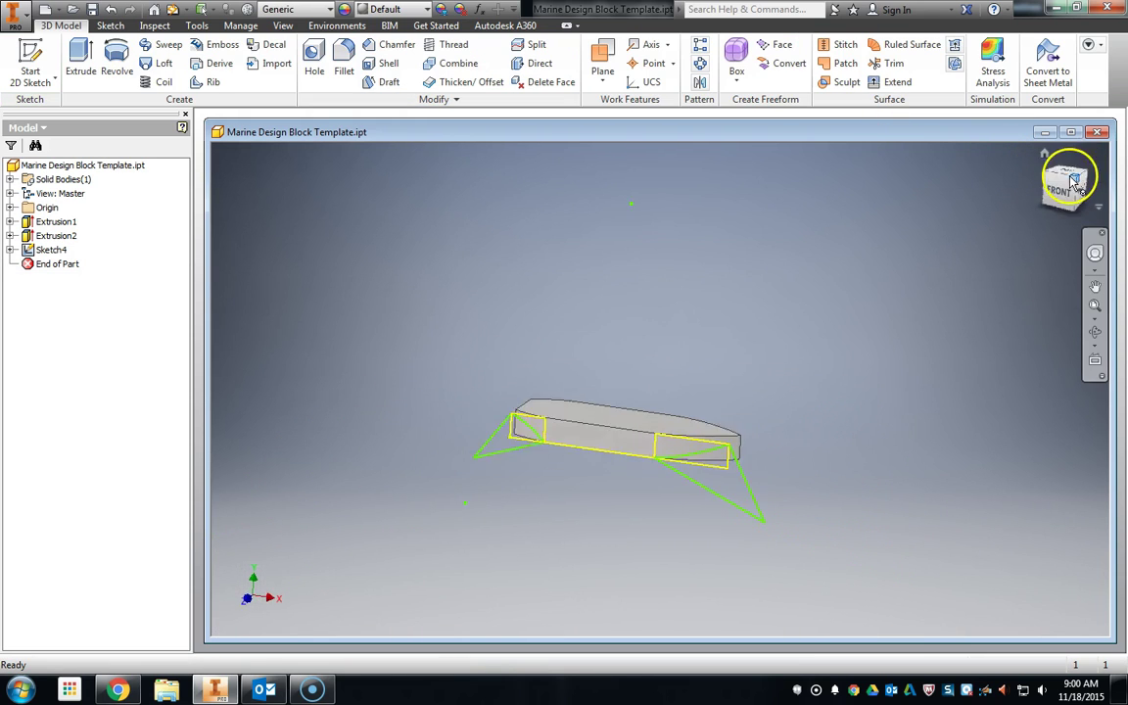
{"action": "left_click", "coordinate": [78, 55]}
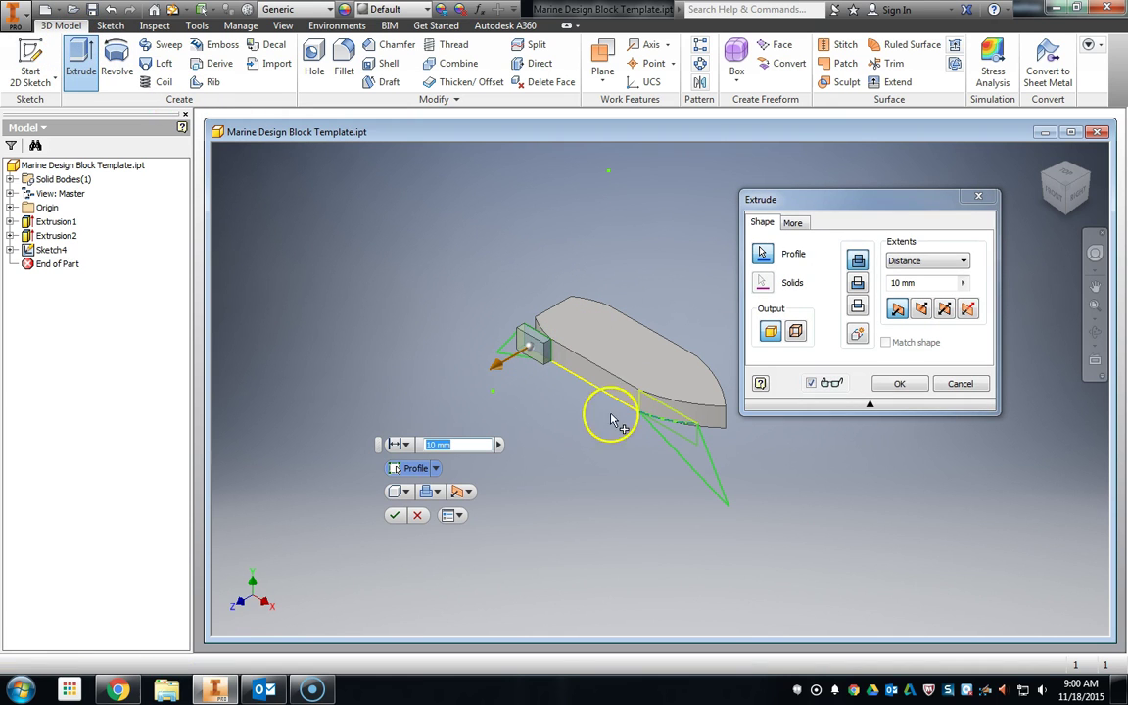
{"action": "key", "text": "Escape"}
{"action": "scroll", "coordinate": [519, 337], "scroll_direction": "up", "scroll_amount": 4}
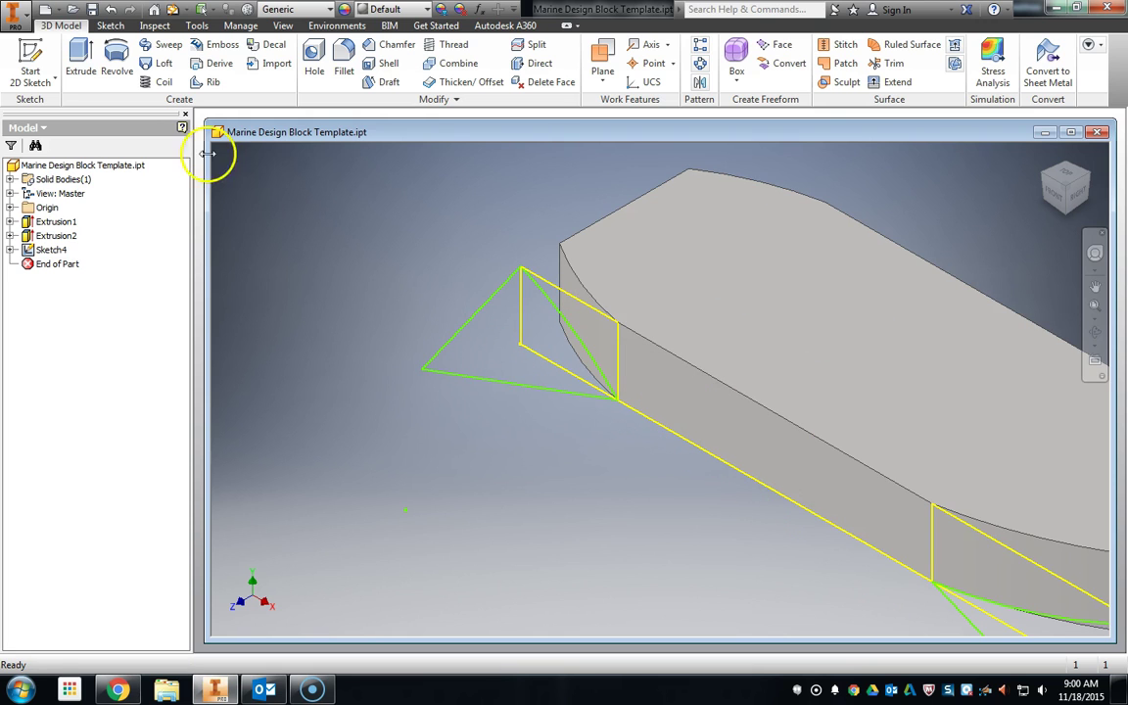
{"action": "left_click", "coordinate": [80, 49]}
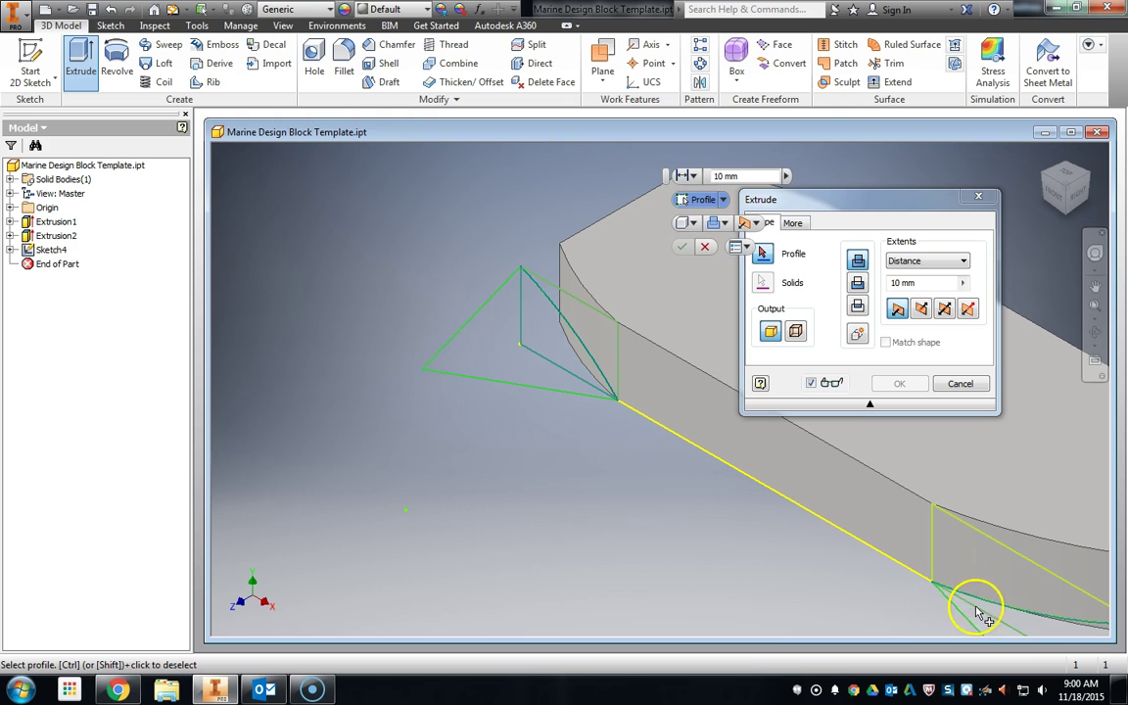
{"action": "left_click", "coordinate": [1022, 626]}
{"action": "scroll", "coordinate": [856, 503], "scroll_direction": "down", "scroll_amount": 3}
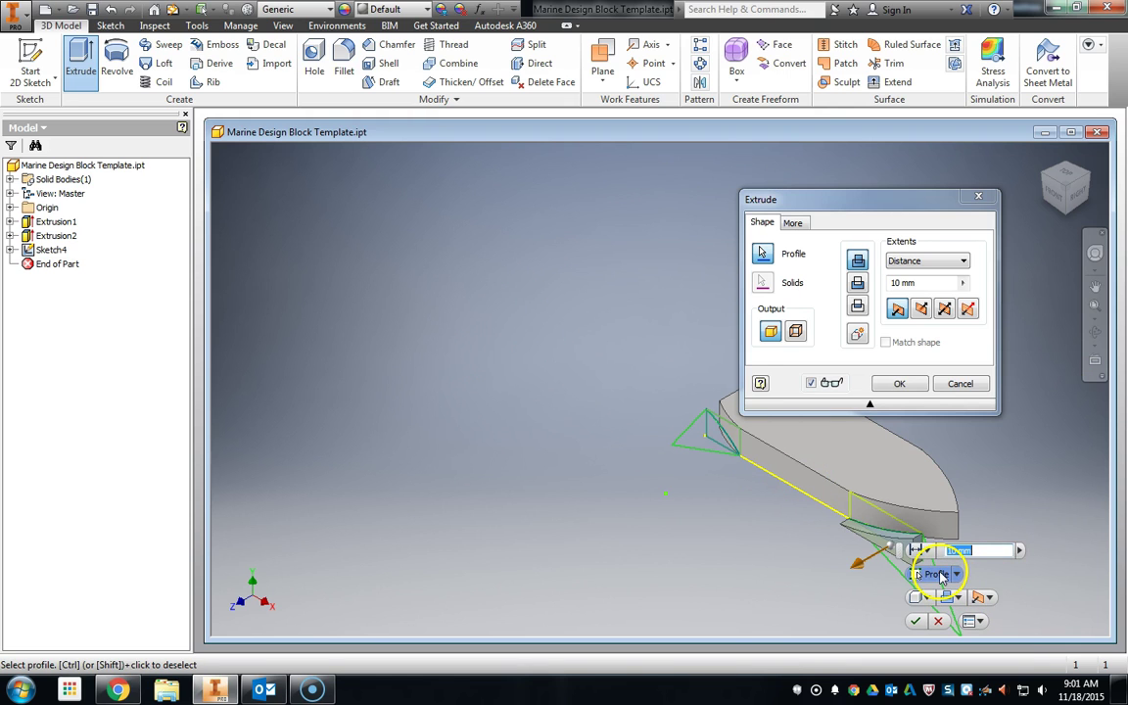
{"action": "scroll", "coordinate": [763, 474], "scroll_direction": "up", "scroll_amount": 2}
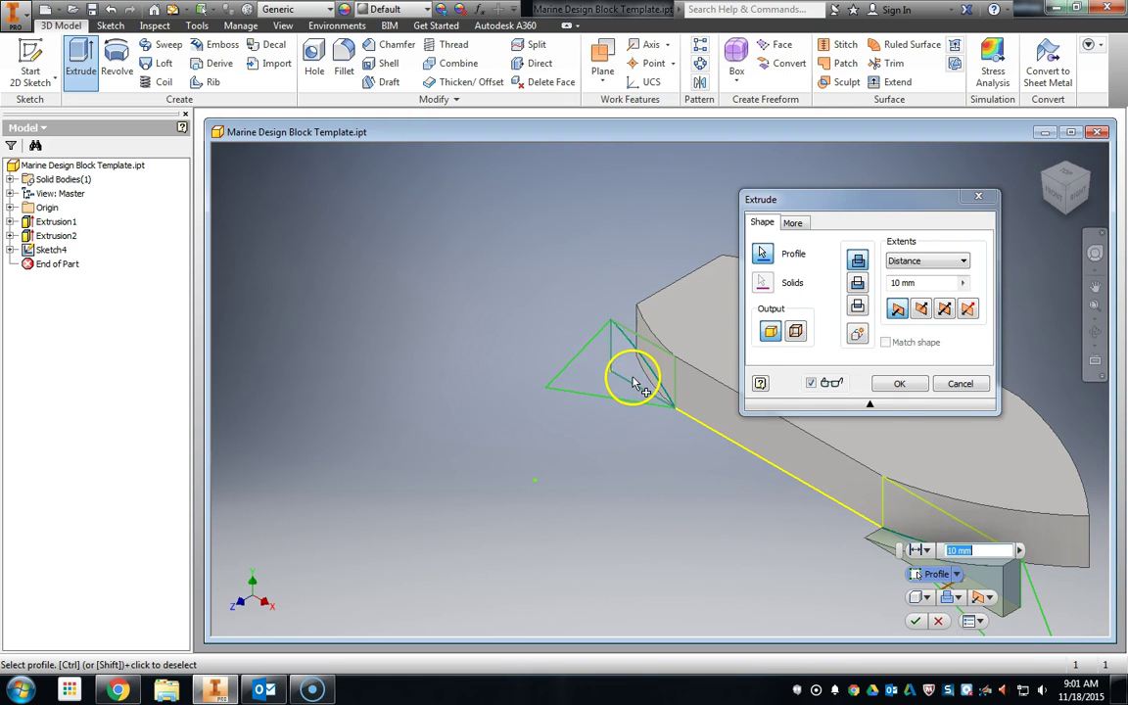
Set the extrusion to Cut with Extents All and apply it to the block
{"action": "left_click", "coordinate": [858, 283]}
{"action": "left_click", "coordinate": [910, 260]}
{"action": "left_click", "coordinate": [918, 315]}
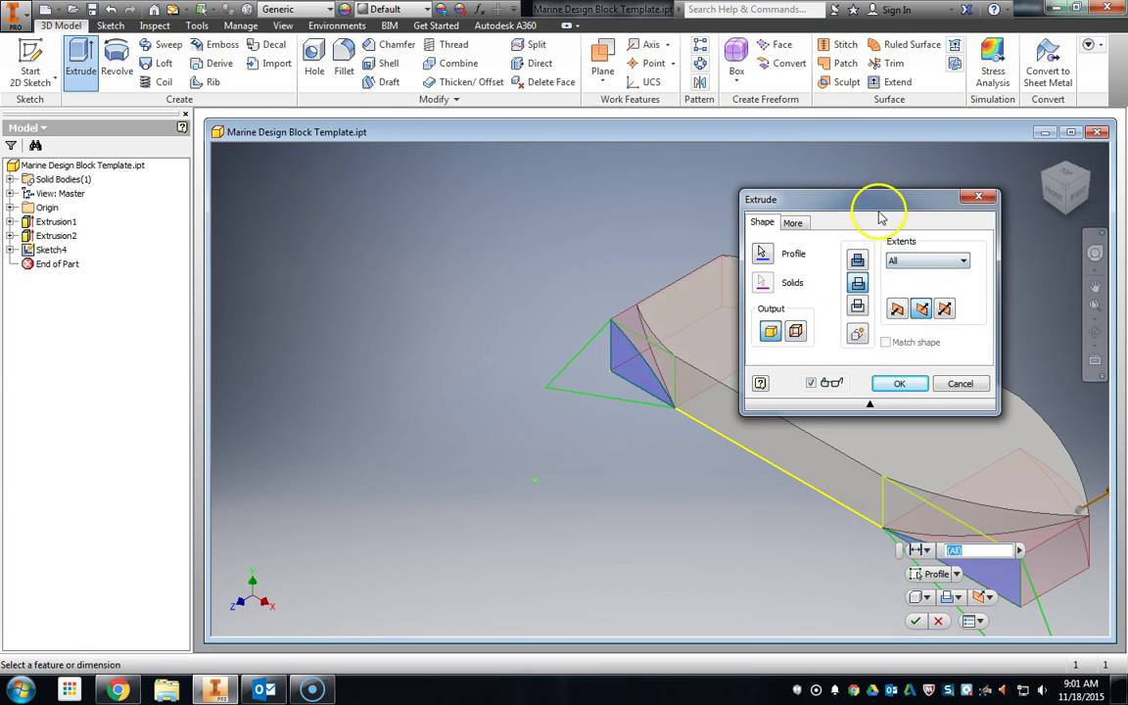
{"action": "left_click_drag", "start_coordinate": [873, 200], "coordinate": [414, 195]}
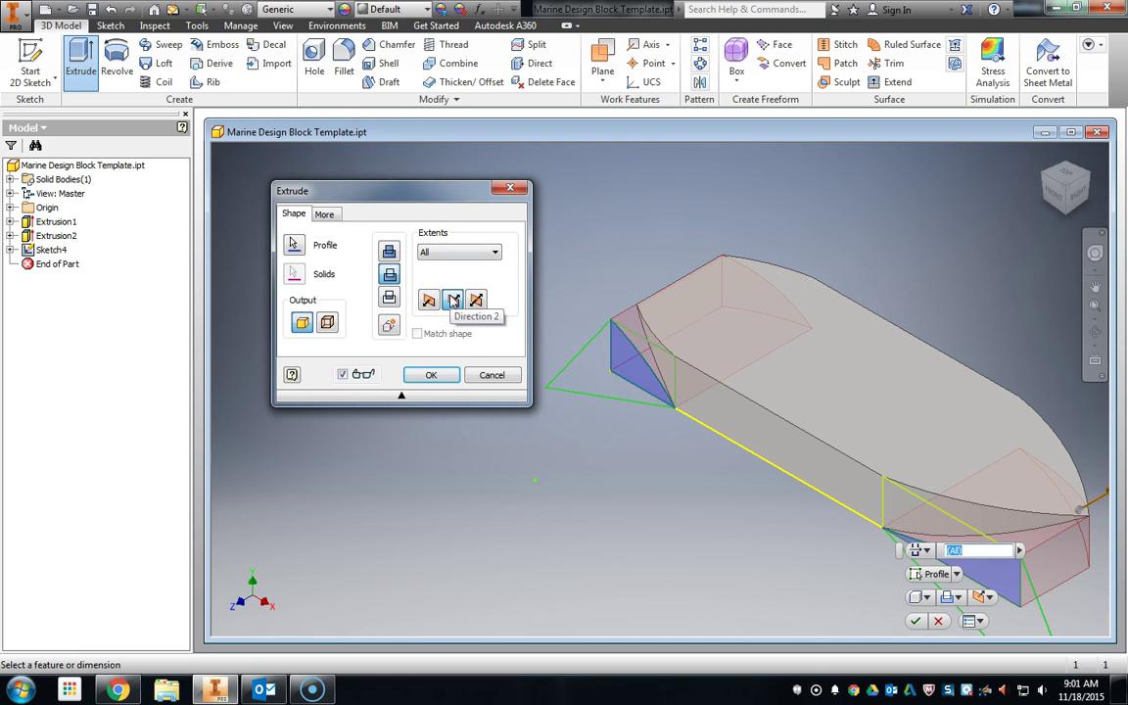
{"action": "scroll", "coordinate": [922, 453], "scroll_direction": "down", "scroll_amount": 3}
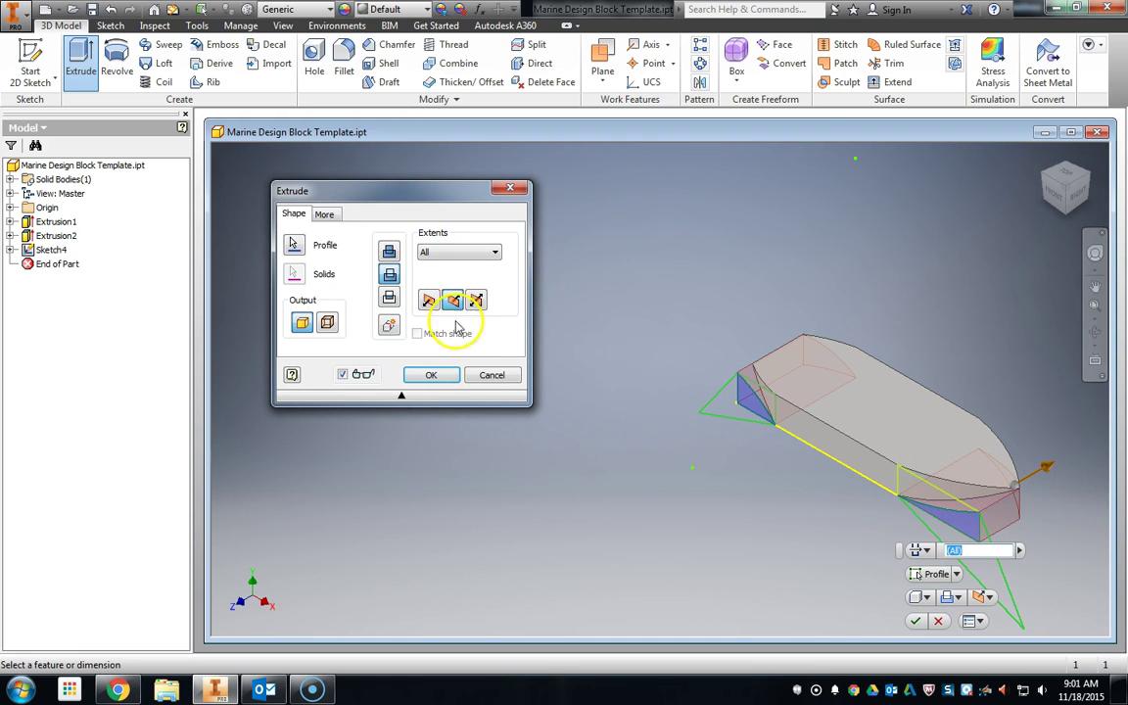
{"action": "left_click", "coordinate": [415, 380]}
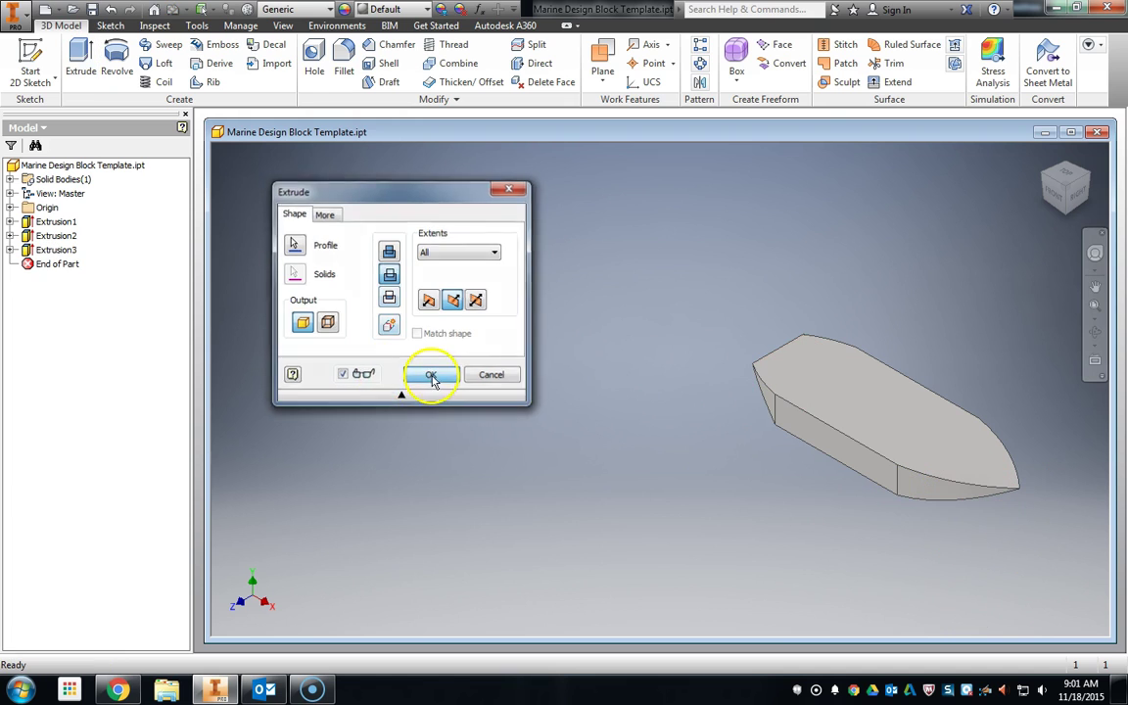
{"action": "left_click", "coordinate": [1060, 194]}
{"action": "left_click", "coordinate": [1055, 194]}
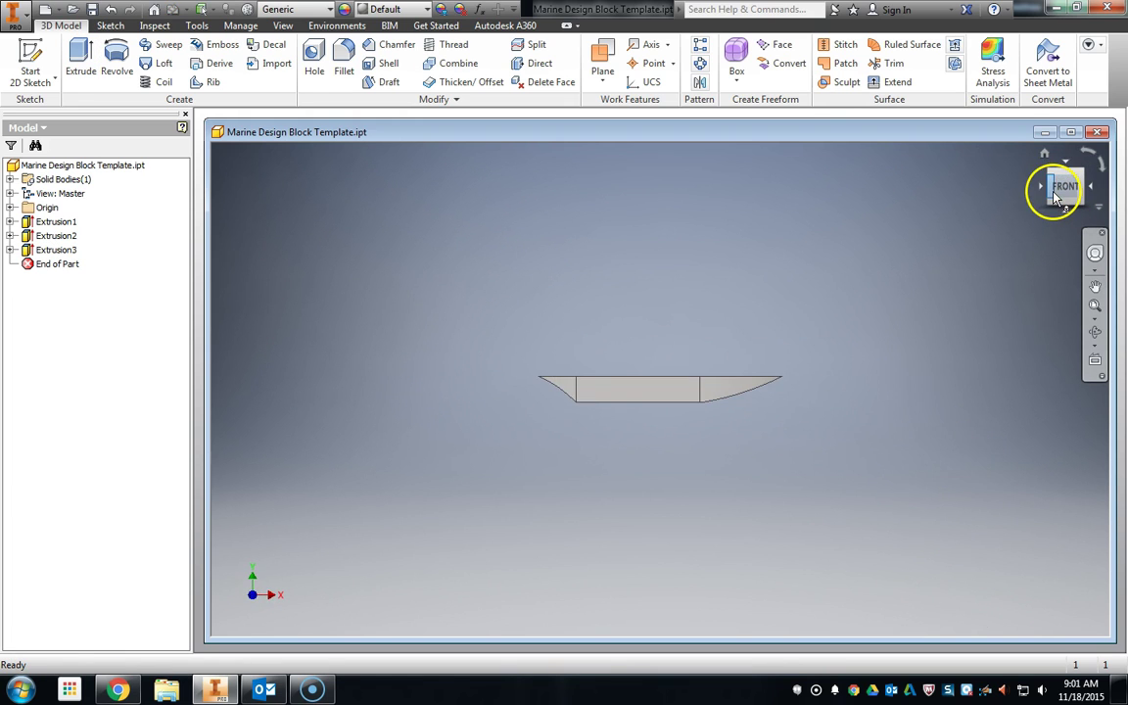
{"action": "left_click", "coordinate": [1050, 186]}
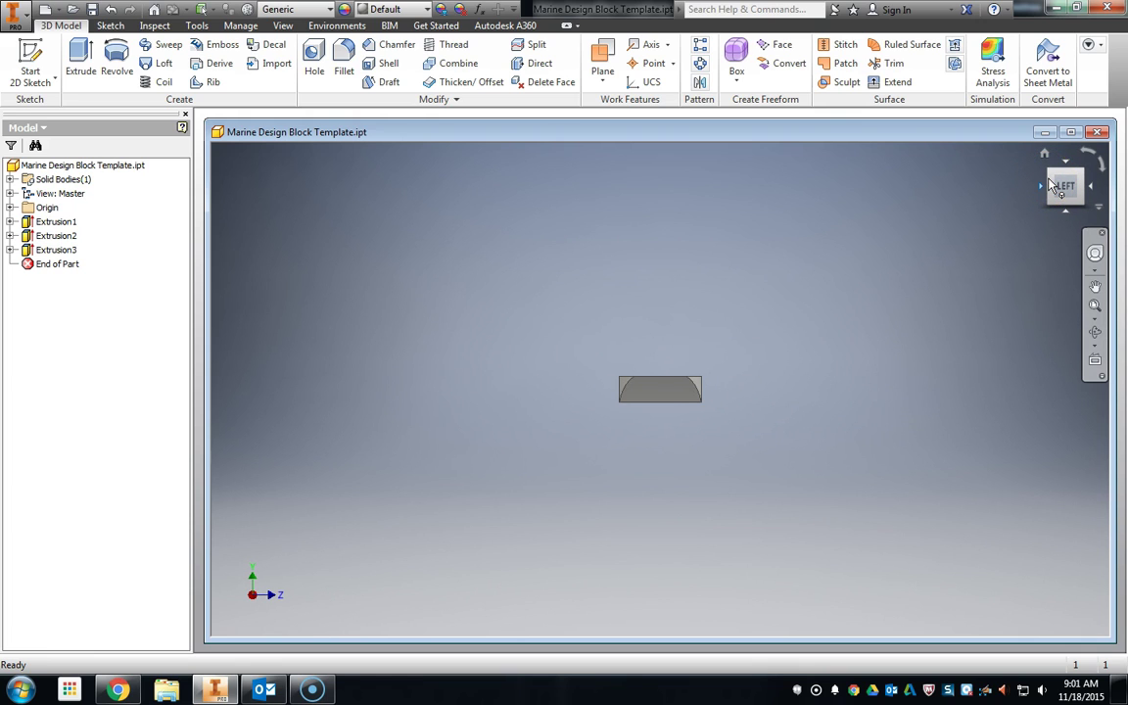
{"action": "scroll", "coordinate": [682, 414], "scroll_direction": "up", "scroll_amount": 4}
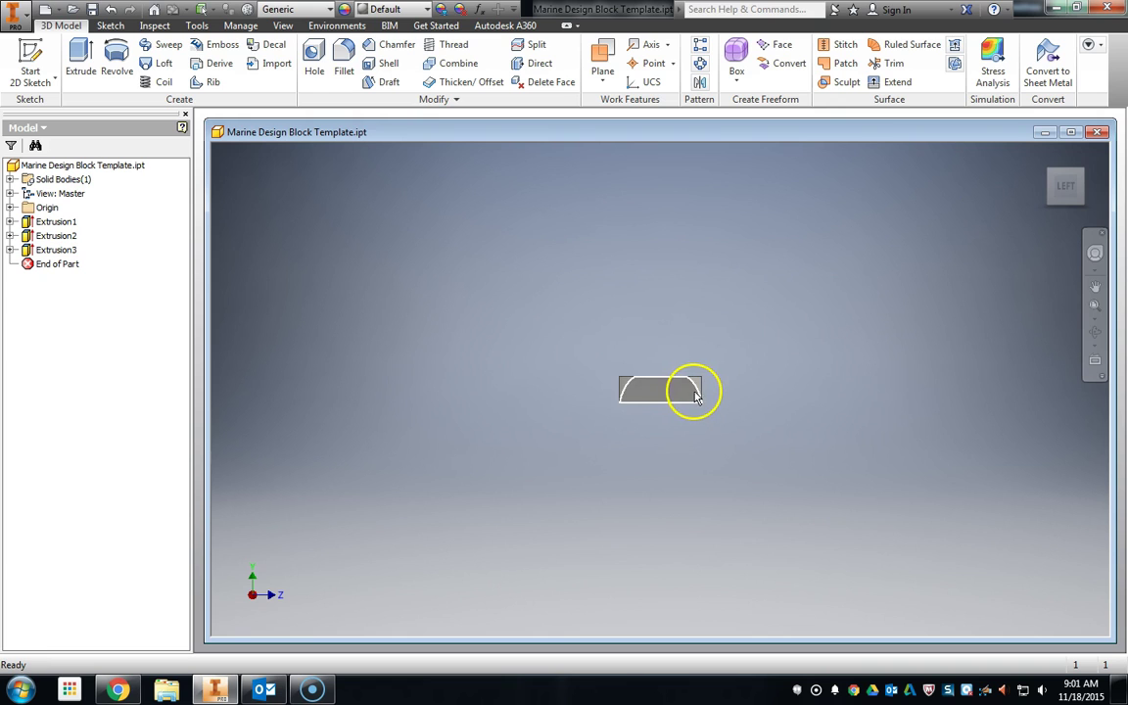
{"action": "left_click", "coordinate": [1081, 174]}
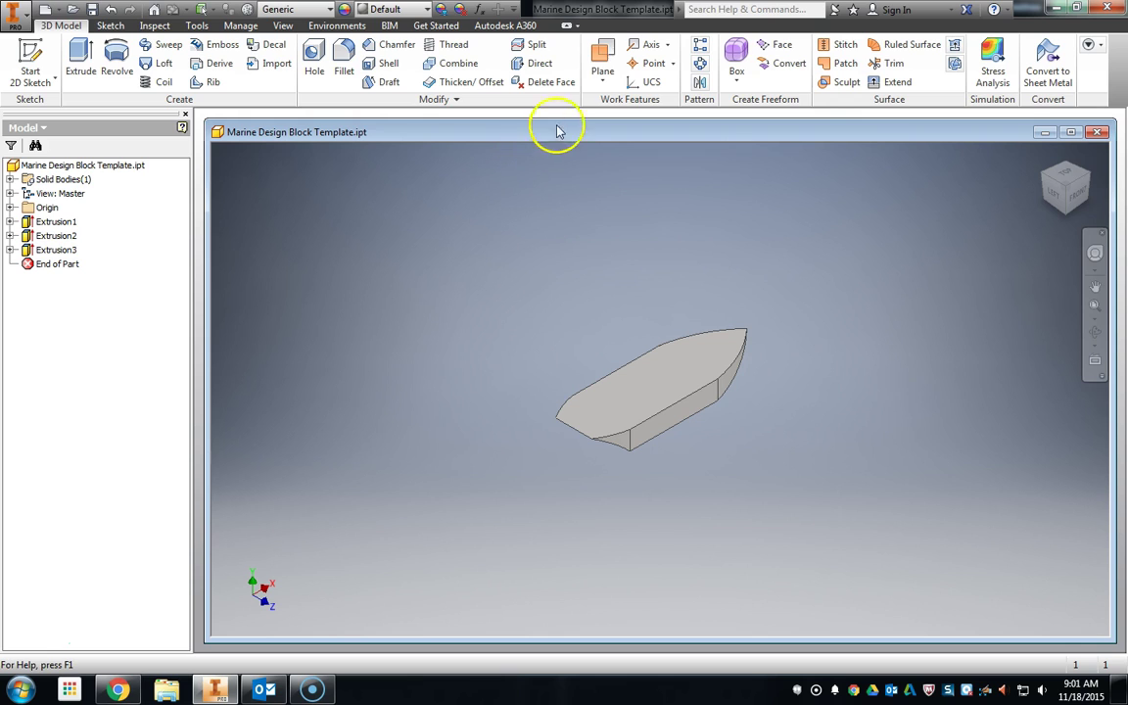
Create Work Plane1 across the hull near its sloped end by picking hull corner points
{"action": "left_click", "coordinate": [605, 60]}
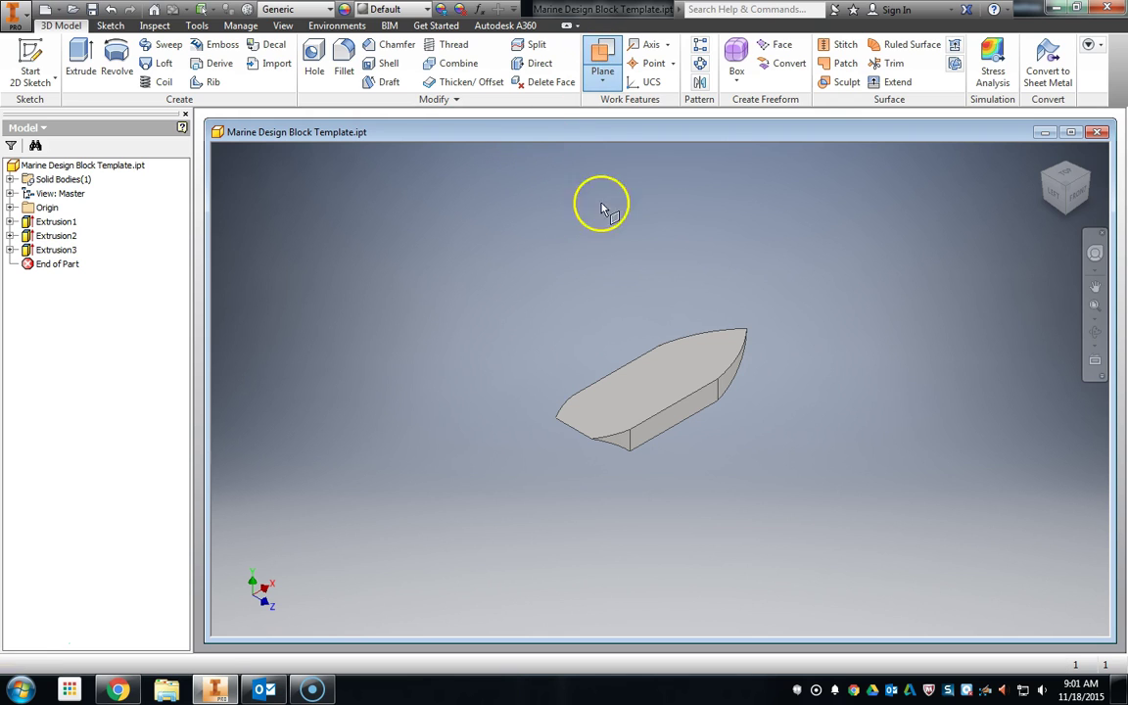
{"action": "left_click", "coordinate": [573, 402]}
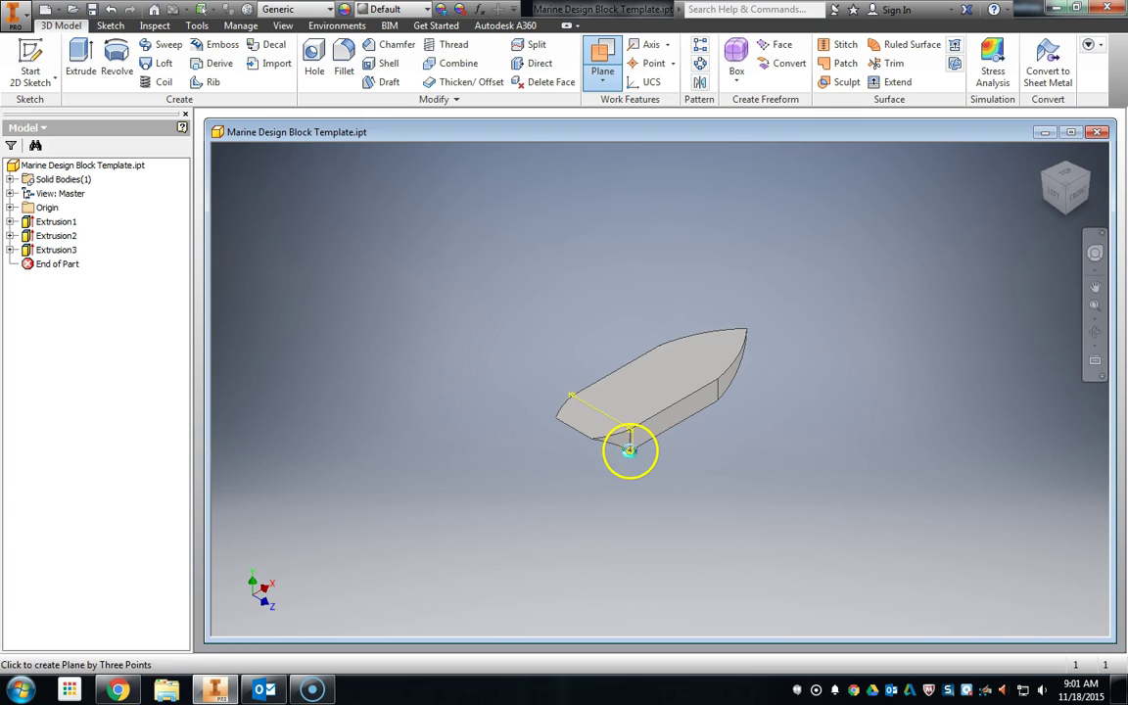
{"action": "left_click", "coordinate": [630, 450]}
{"action": "scroll", "coordinate": [686, 458], "scroll_direction": "up", "scroll_amount": 5}
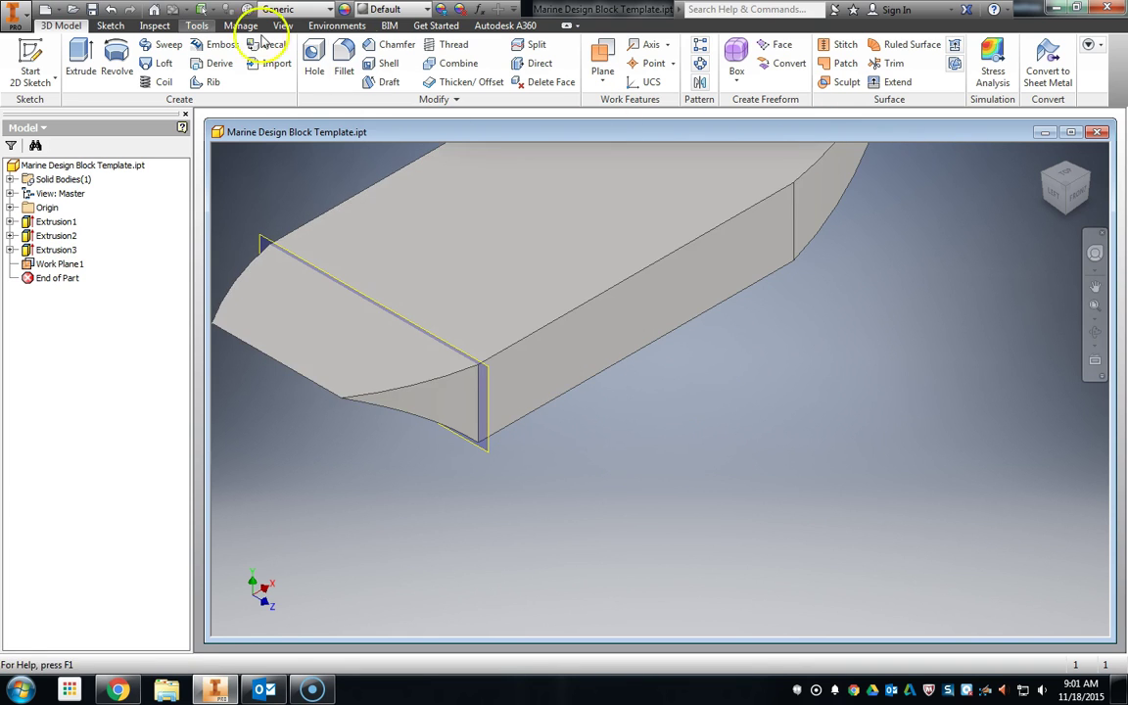
{"action": "left_click", "coordinate": [30, 47]}
Sketch on Work Plane1 with F7 slice graphics, project the section's side and bottom edges, and check the reference page
{"action": "left_click", "coordinate": [297, 254]}
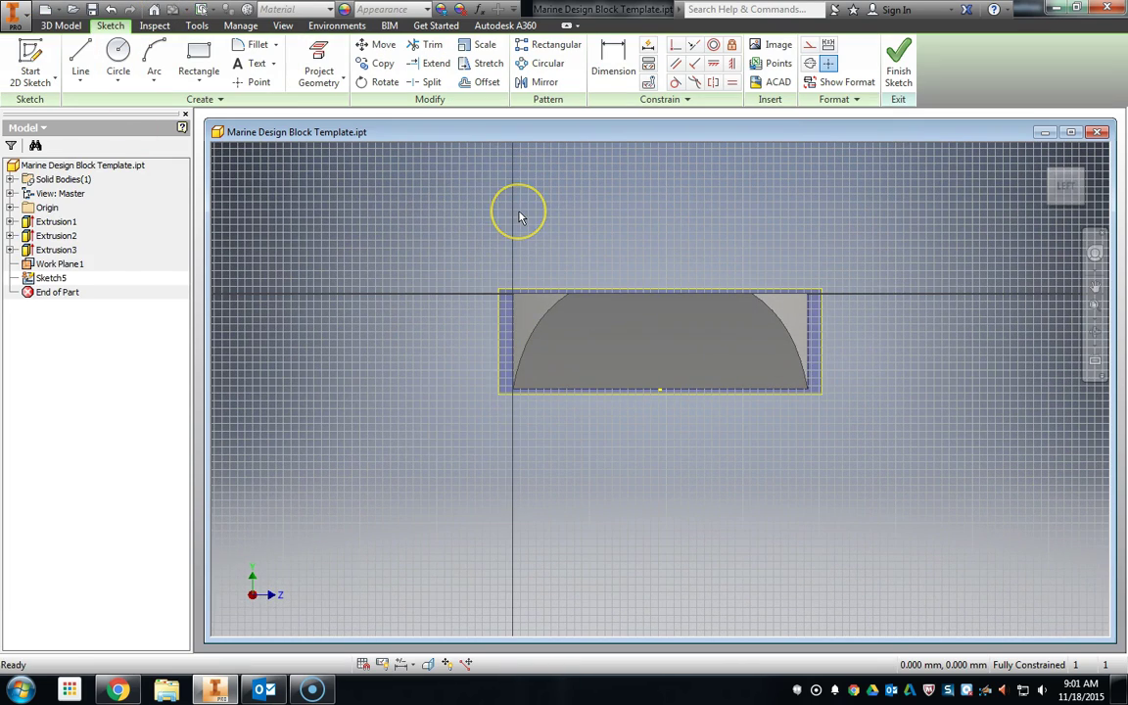
{"action": "key", "text": "F7"}
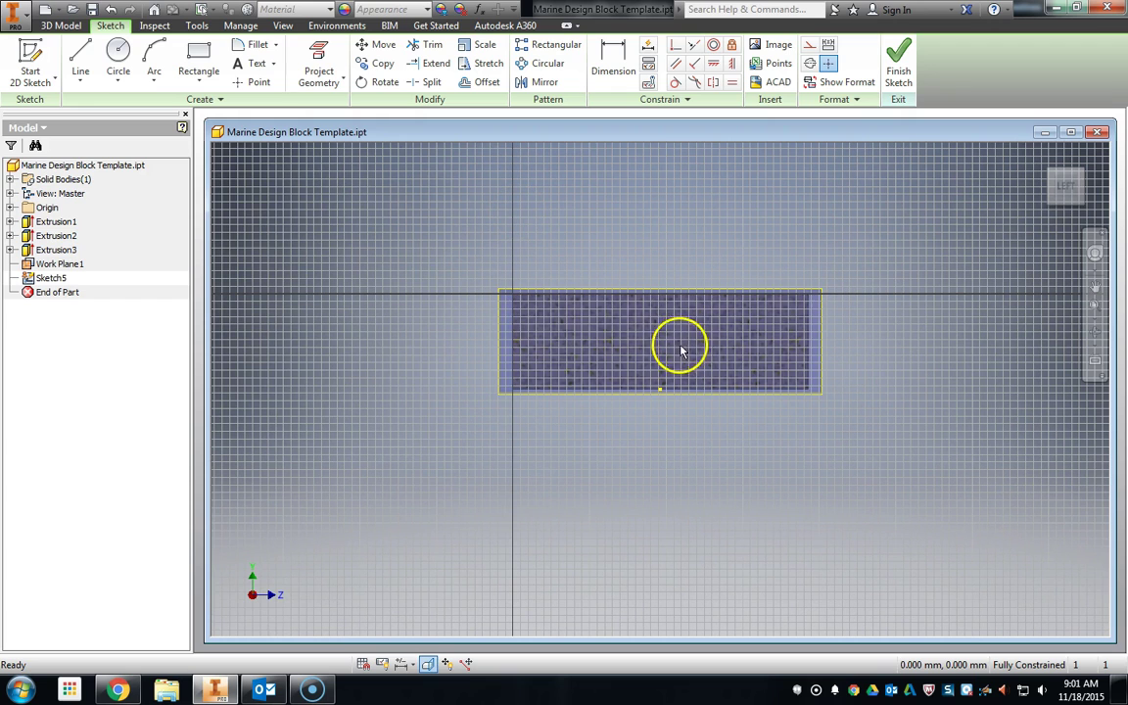
{"action": "scroll", "coordinate": [685, 336], "scroll_direction": "up", "scroll_amount": 2}
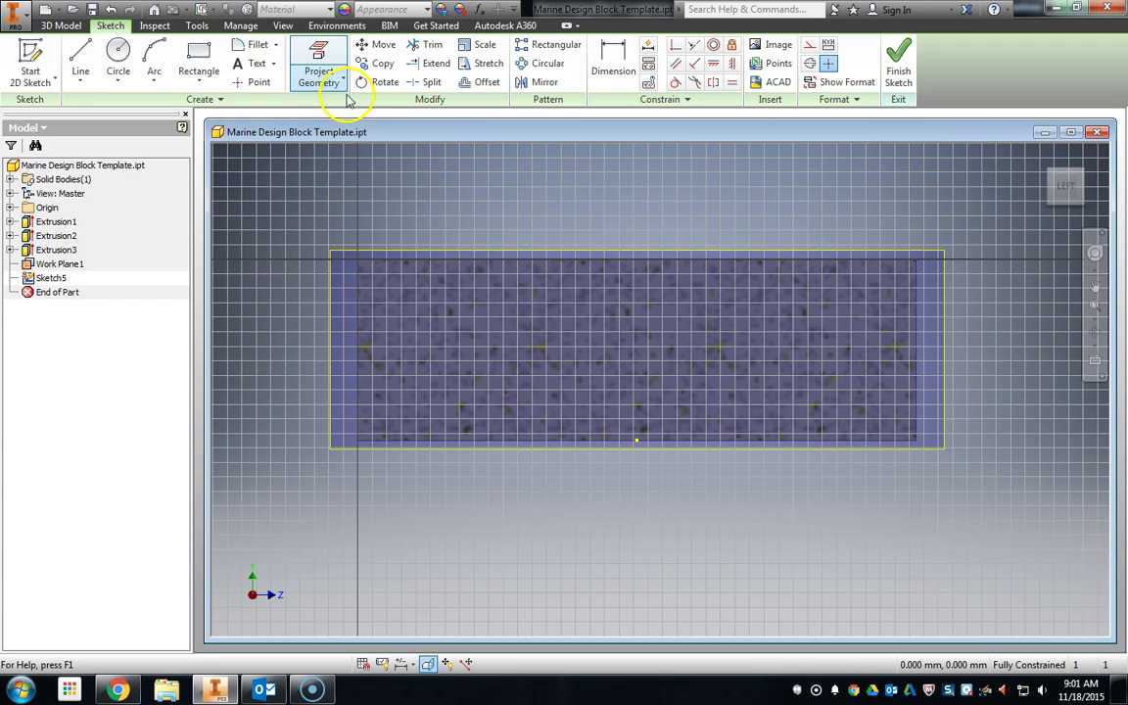
{"action": "left_click", "coordinate": [320, 69]}
{"action": "left_click", "coordinate": [358, 345]}
{"action": "left_click", "coordinate": [912, 327]}
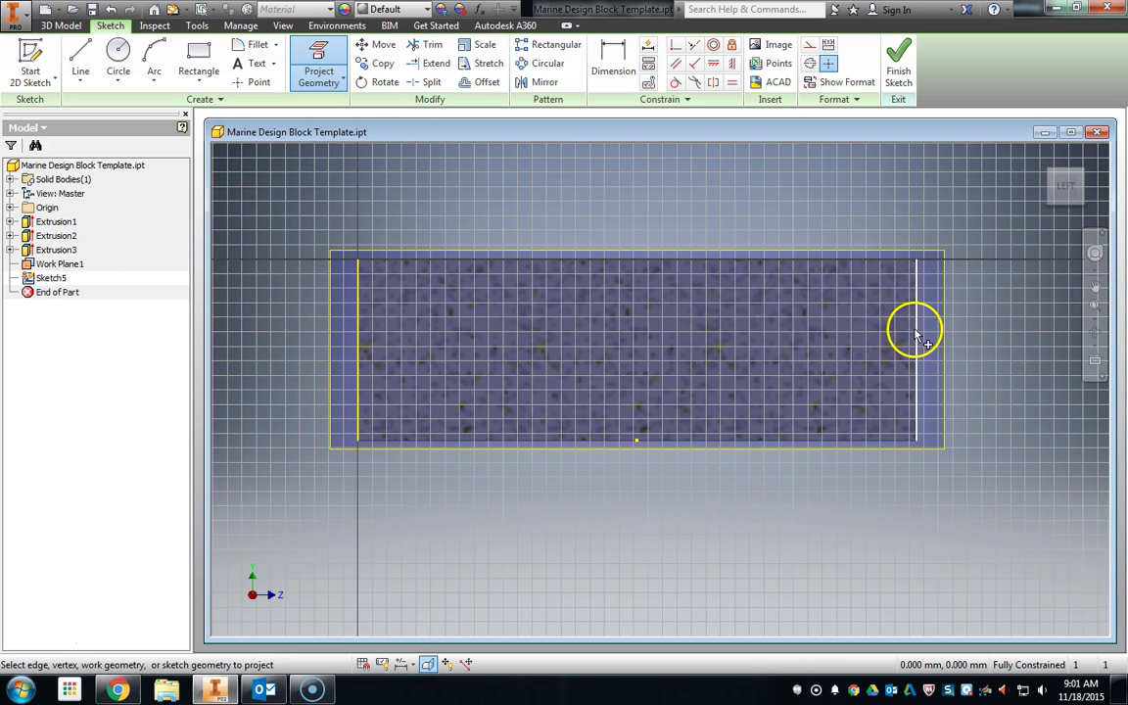
{"action": "left_click", "coordinate": [746, 441]}
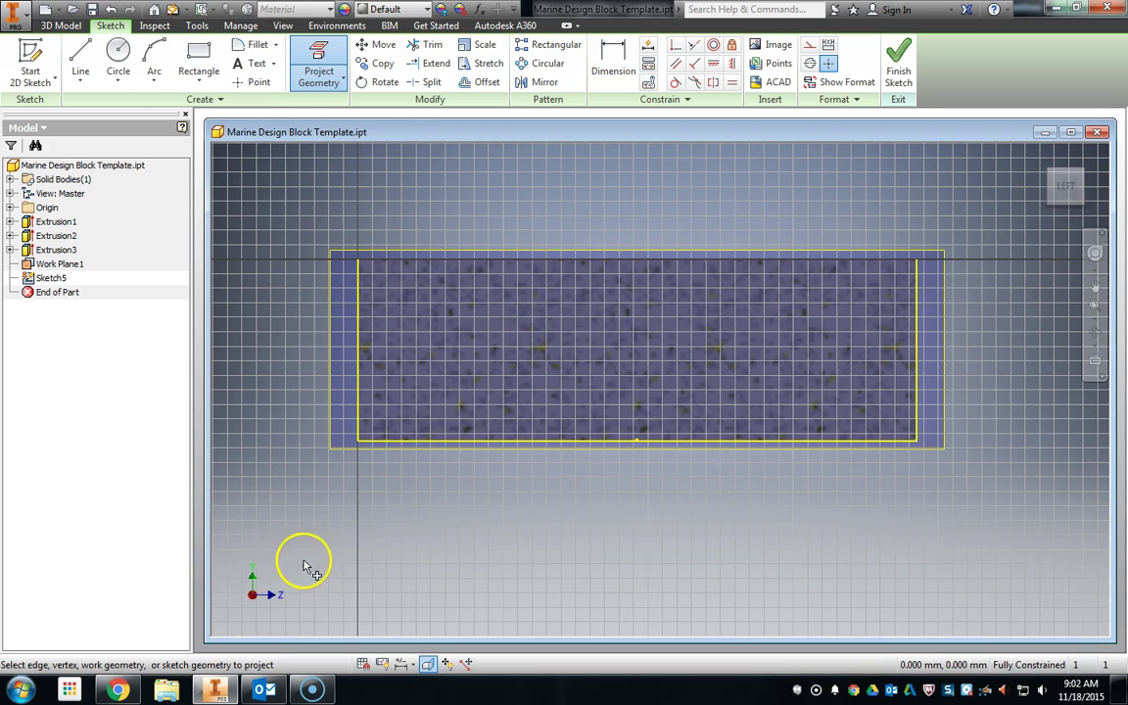
{"action": "left_click", "coordinate": [120, 688]}
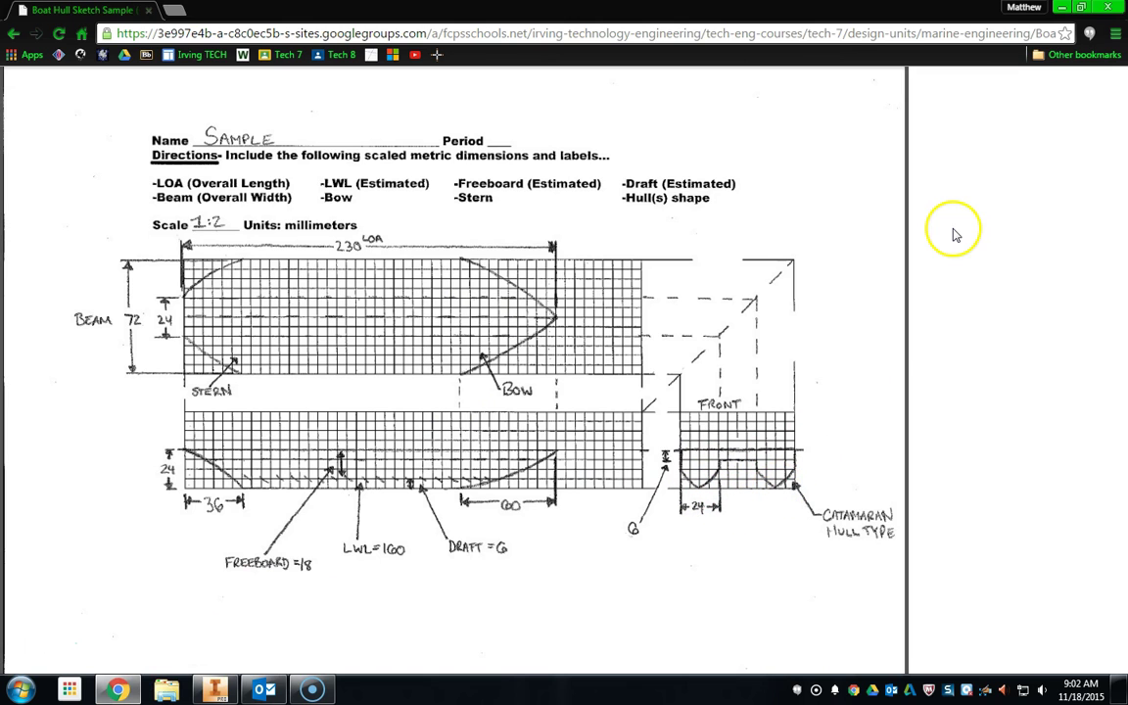
{"action": "key", "text": "alt+Tab"}
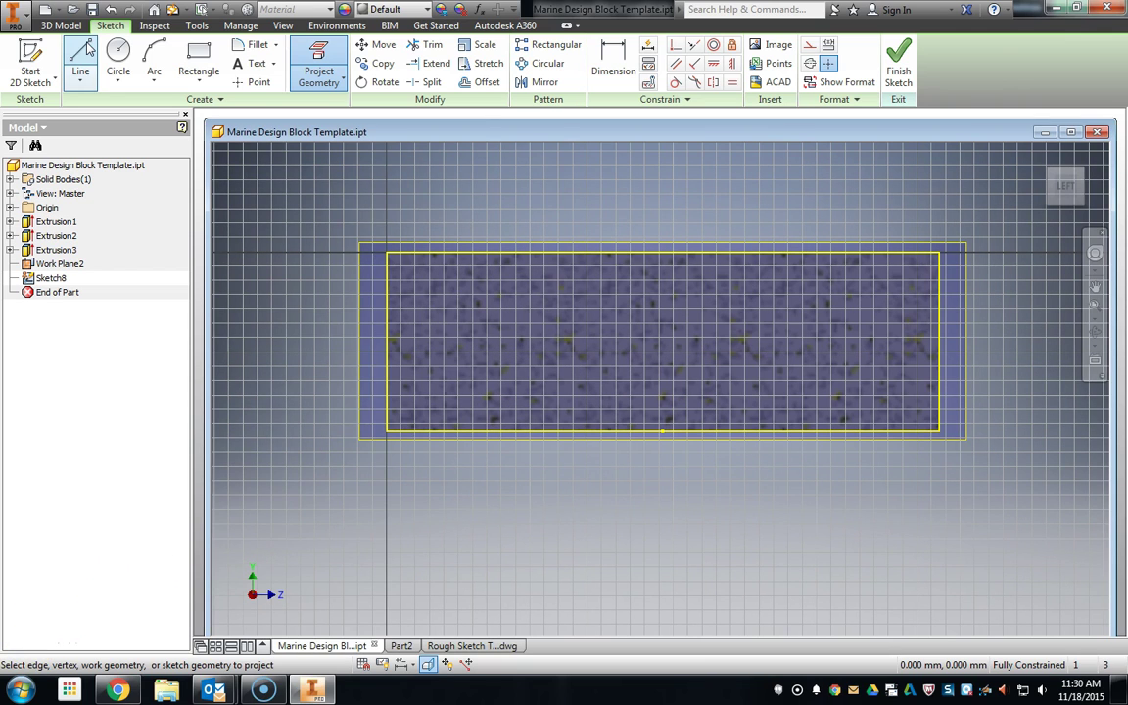
Draw a vertical centerline halving the section, plus a vertical line left of centre
{"action": "left_click", "coordinate": [85, 49]}
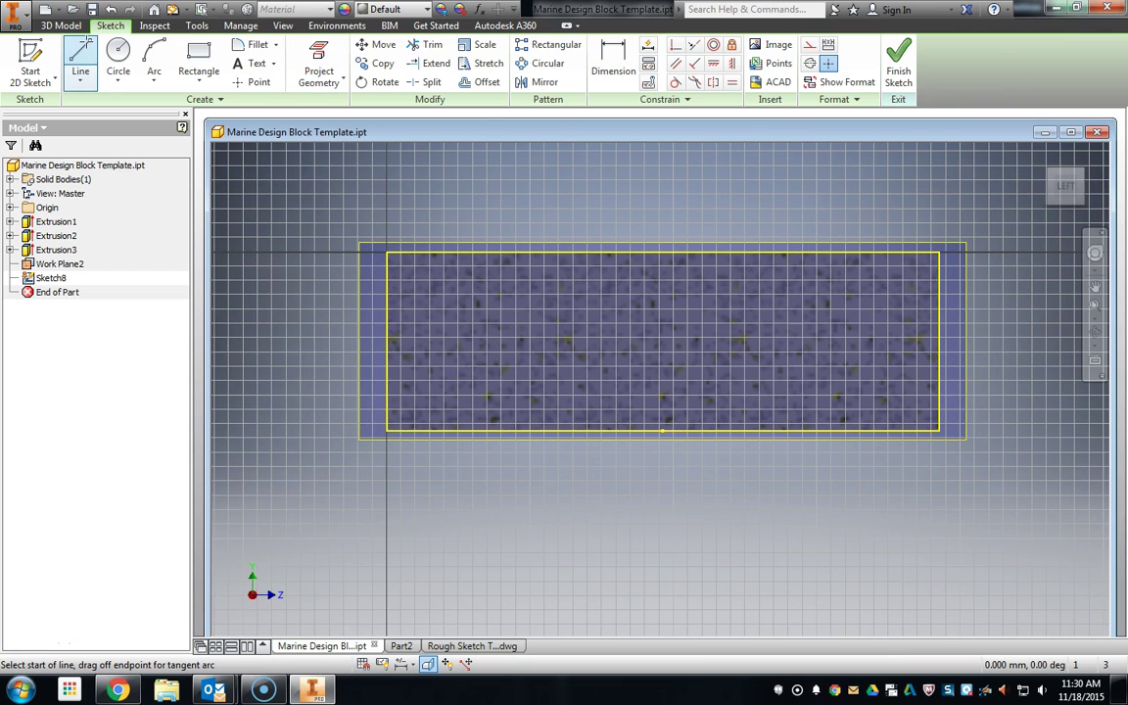
{"action": "left_click", "coordinate": [809, 63]}
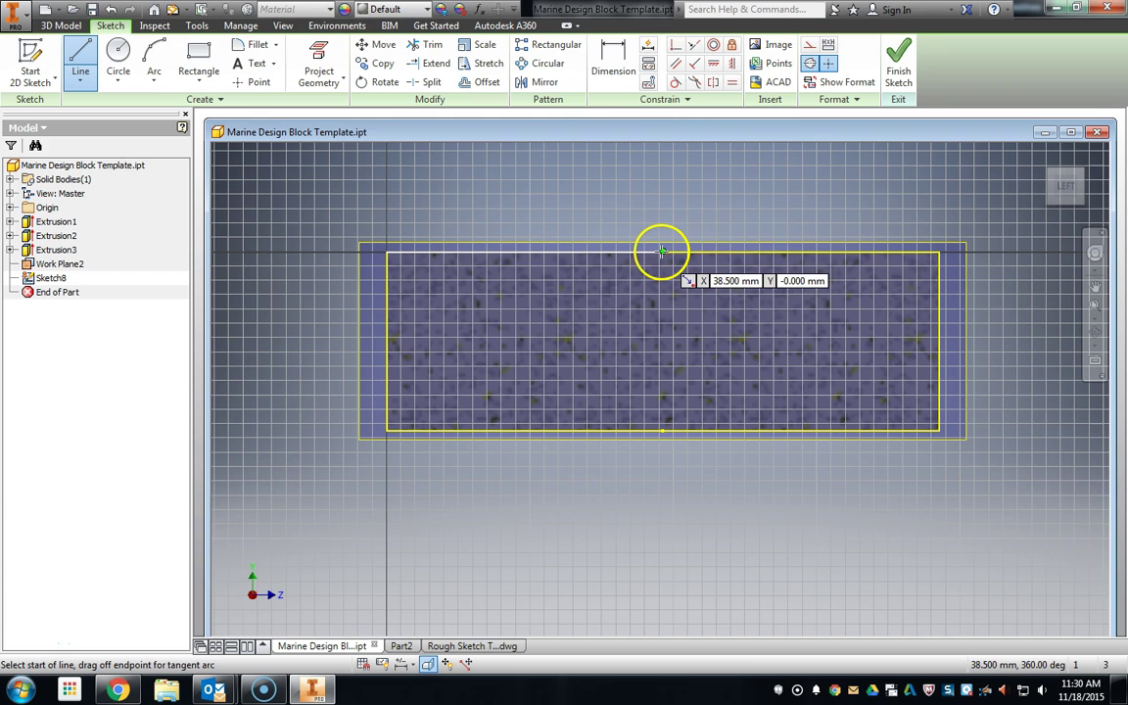
{"action": "left_click", "coordinate": [662, 253]}
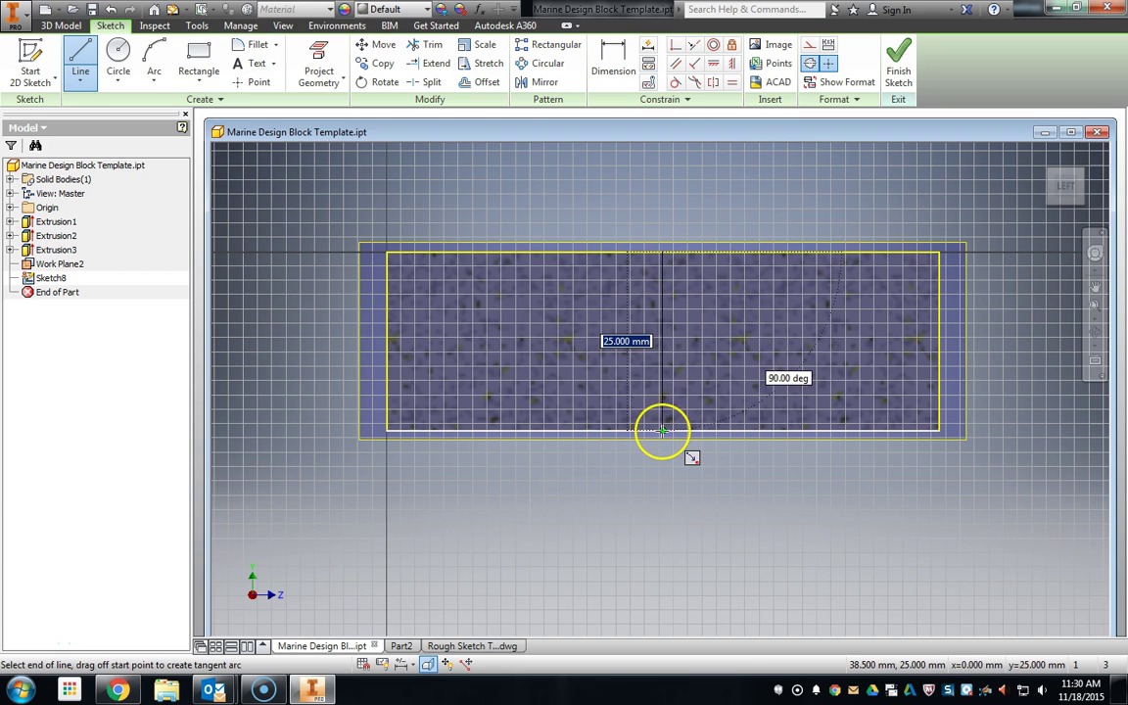
{"action": "left_click", "coordinate": [661, 429]}
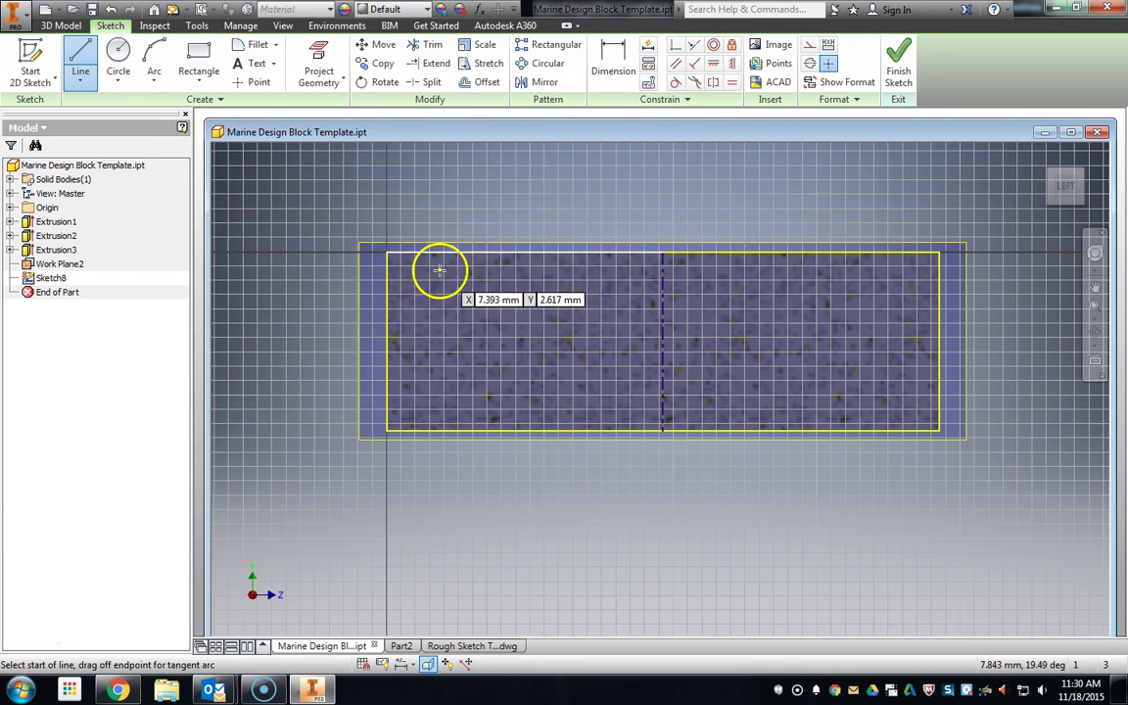
{"action": "left_click", "coordinate": [524, 253]}
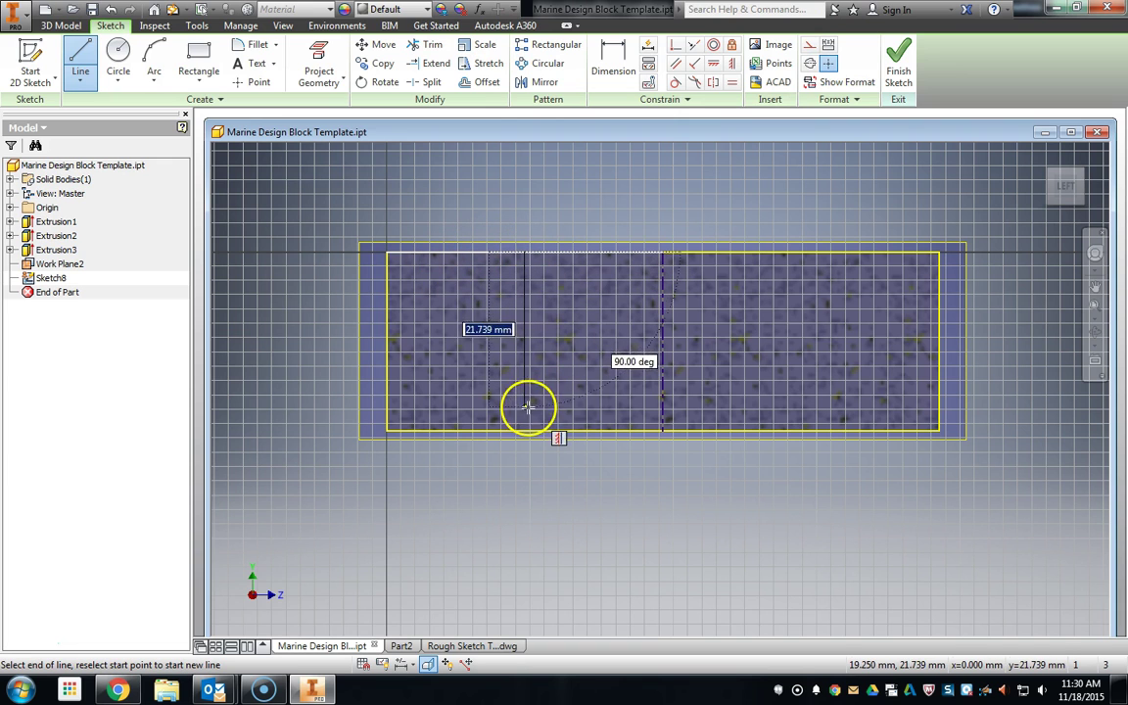
{"action": "left_click", "coordinate": [525, 428]}
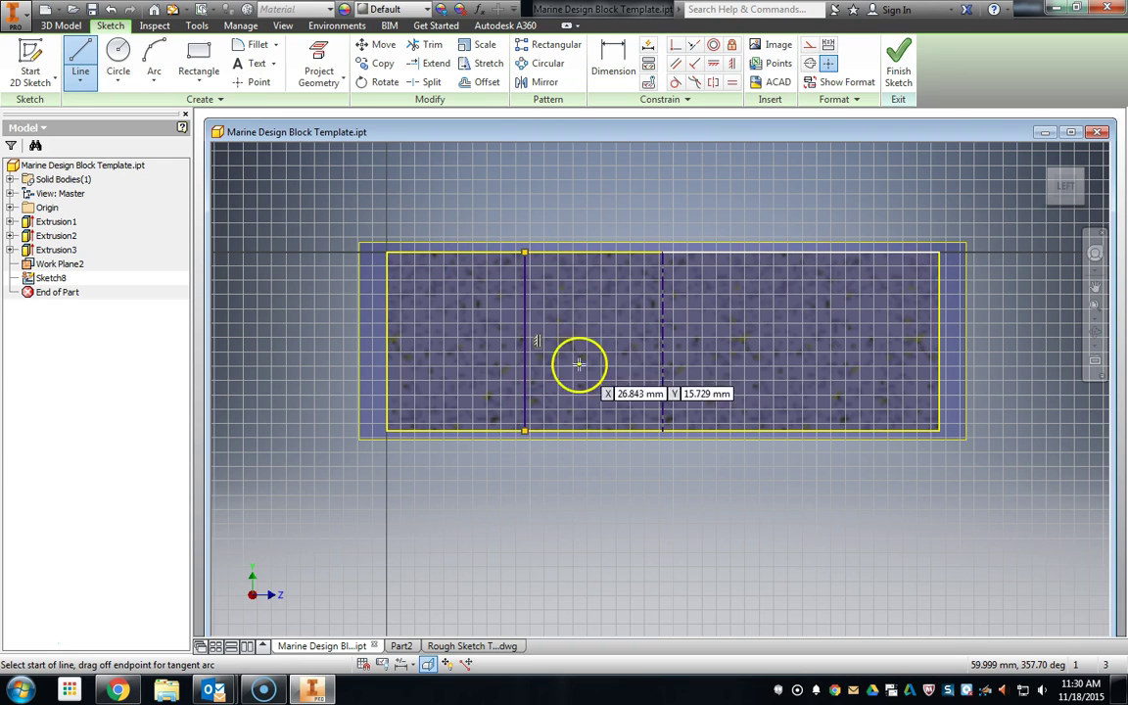
{"action": "key", "text": "Escape"}
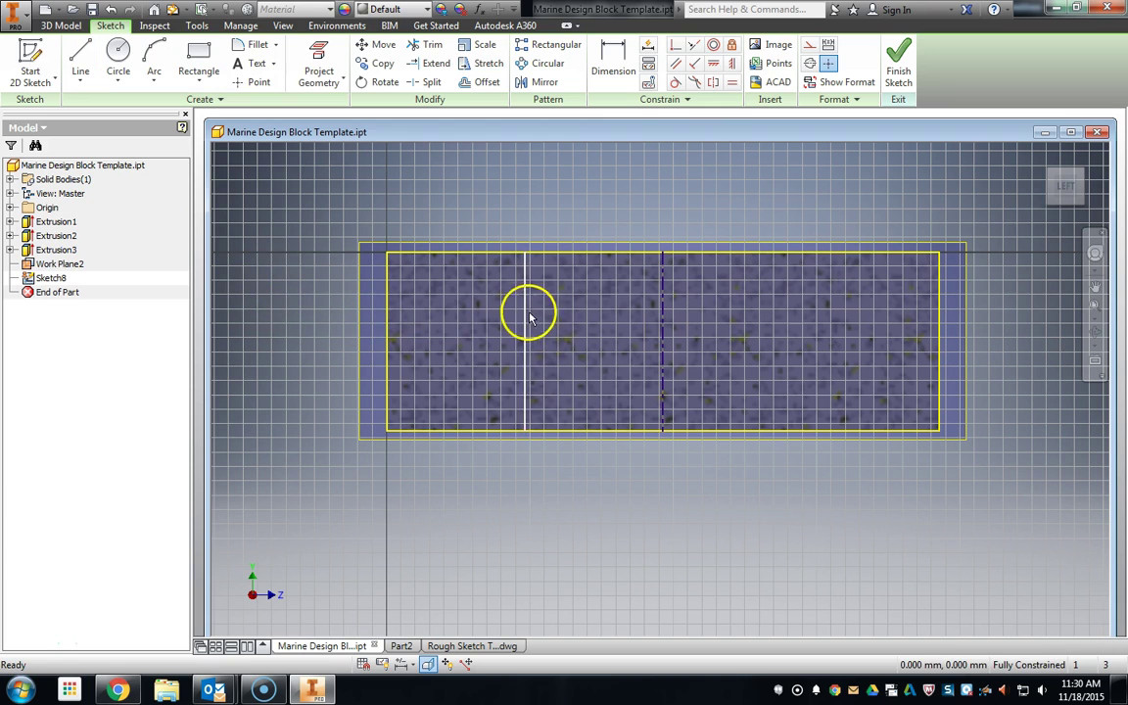
{"action": "left_click", "coordinate": [526, 313]}
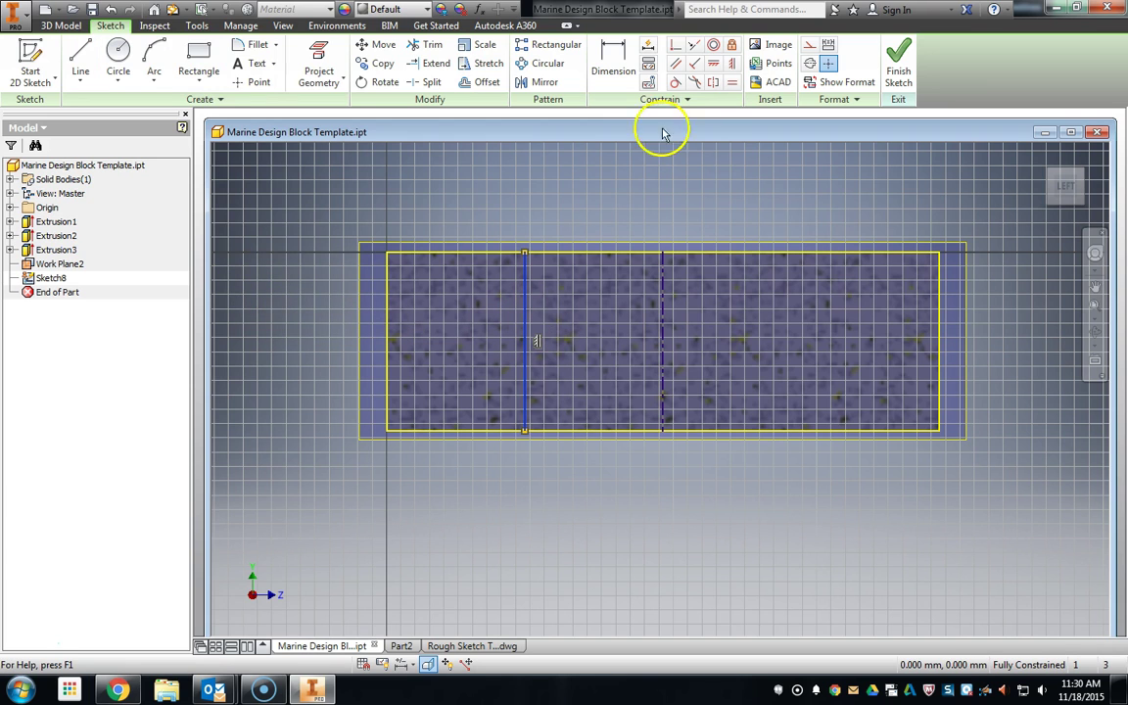
Draw a 12 mm vertical line from the top-edge centre and a 12 mm horizontal line, then select the extra vertical line
{"action": "left_click", "coordinate": [80, 61]}
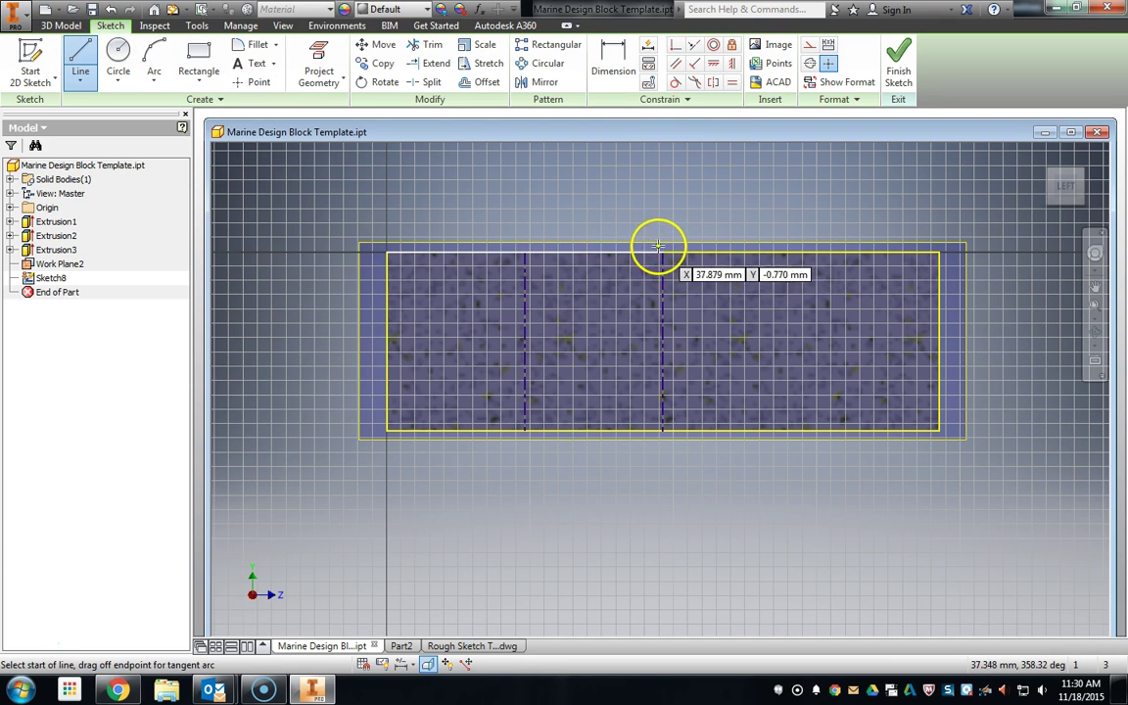
{"action": "left_click", "coordinate": [662, 253]}
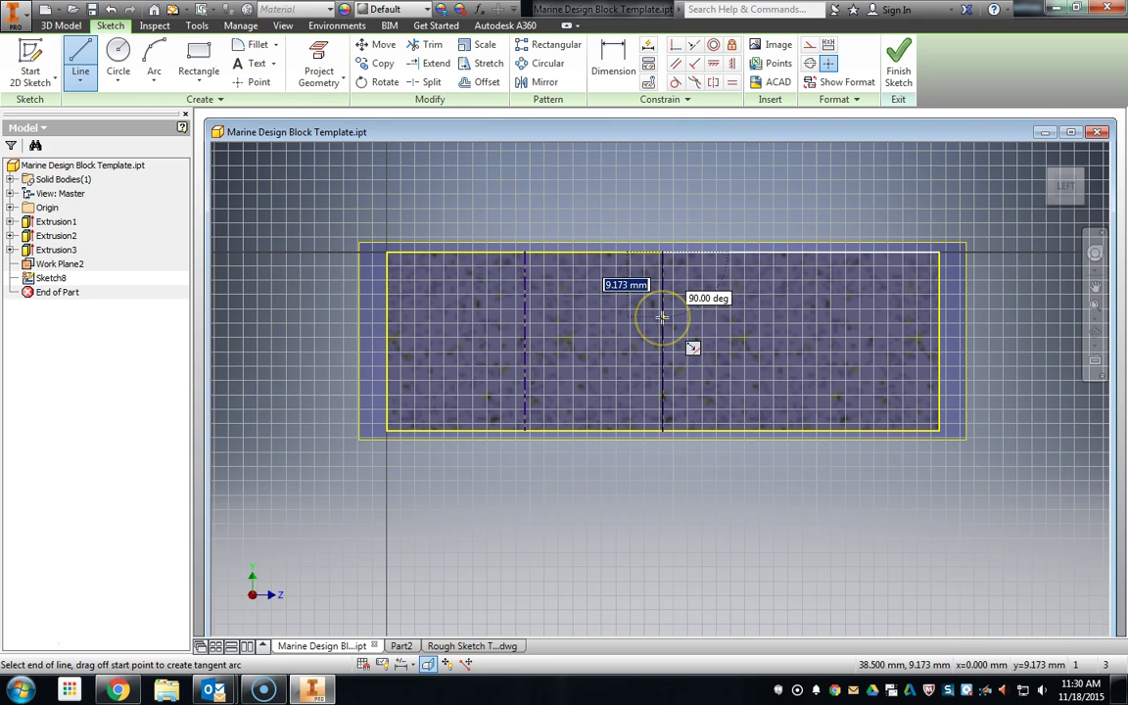
{"action": "key", "text": "Return"}
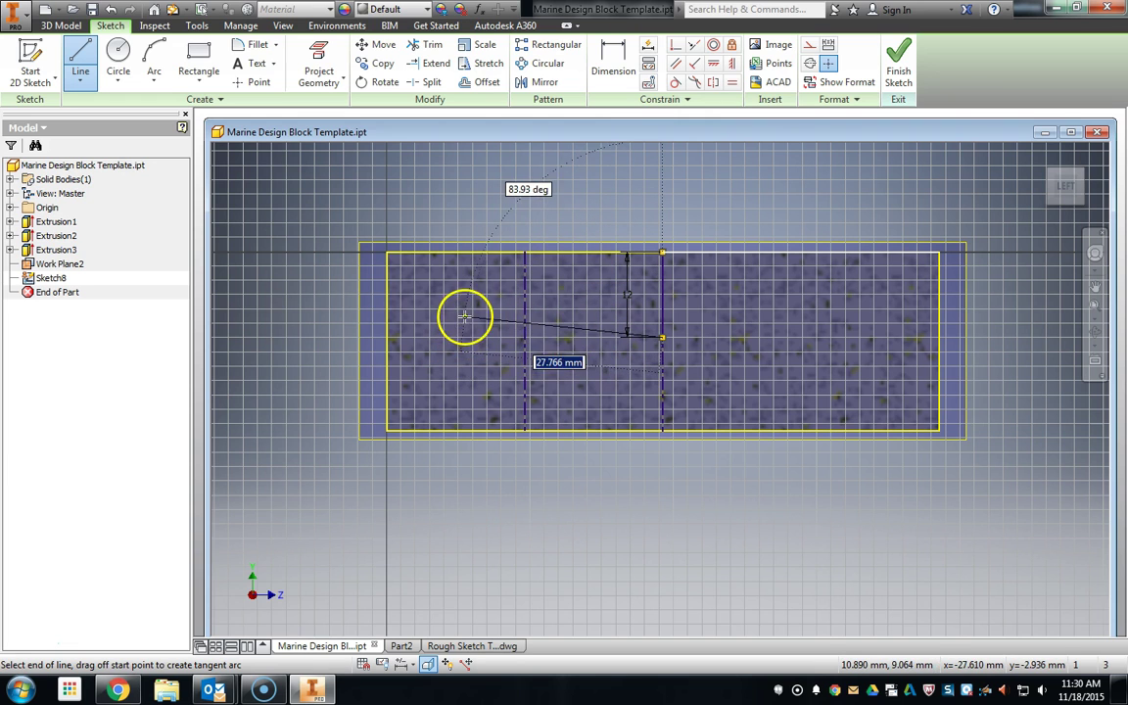
{"action": "scroll", "coordinate": [617, 335], "scroll_direction": "down", "scroll_amount": 5}
{"action": "scroll", "coordinate": [615, 338], "scroll_direction": "up", "scroll_amount": 6}
{"action": "scroll", "coordinate": [617, 338], "scroll_direction": "up", "scroll_amount": 3}
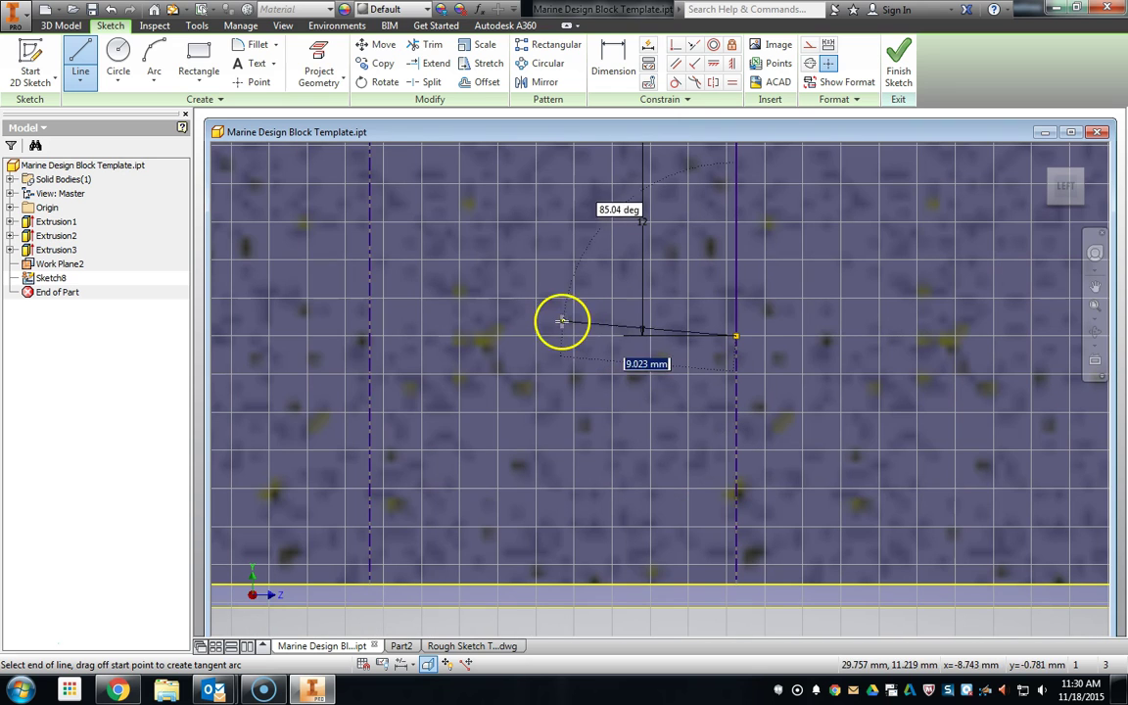
{"action": "left_click", "coordinate": [504, 335]}
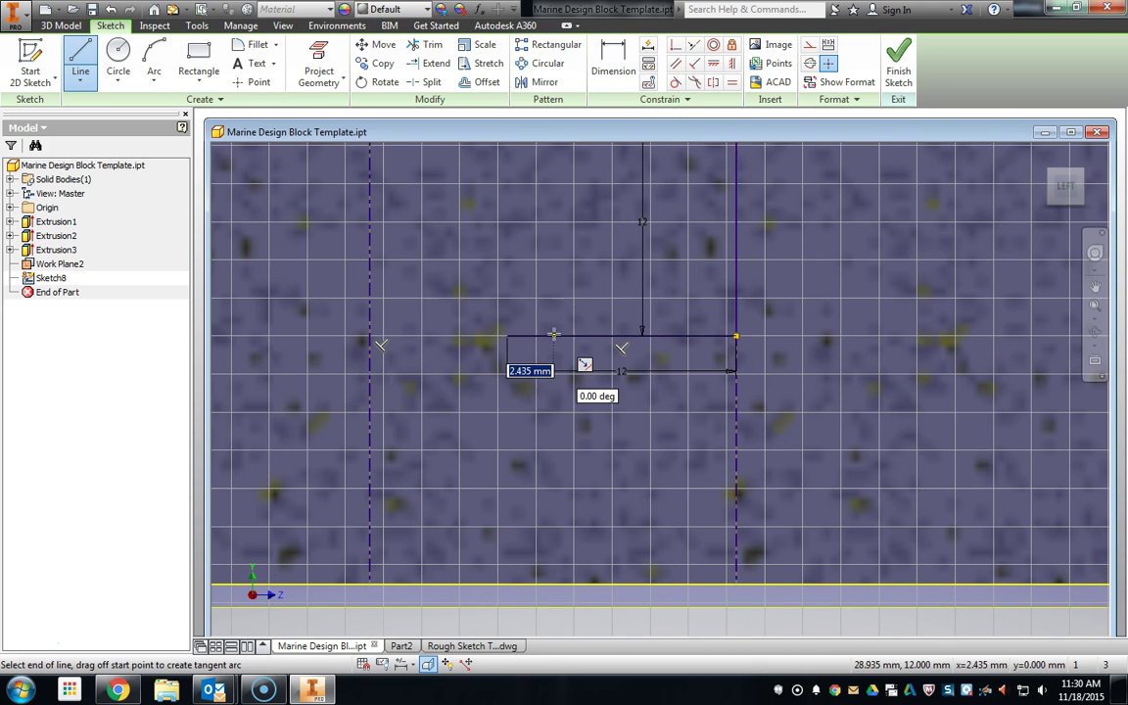
{"action": "scroll", "coordinate": [520, 440], "scroll_direction": "up", "scroll_amount": 2}
{"action": "scroll", "coordinate": [519, 441], "scroll_direction": "down", "scroll_amount": 4}
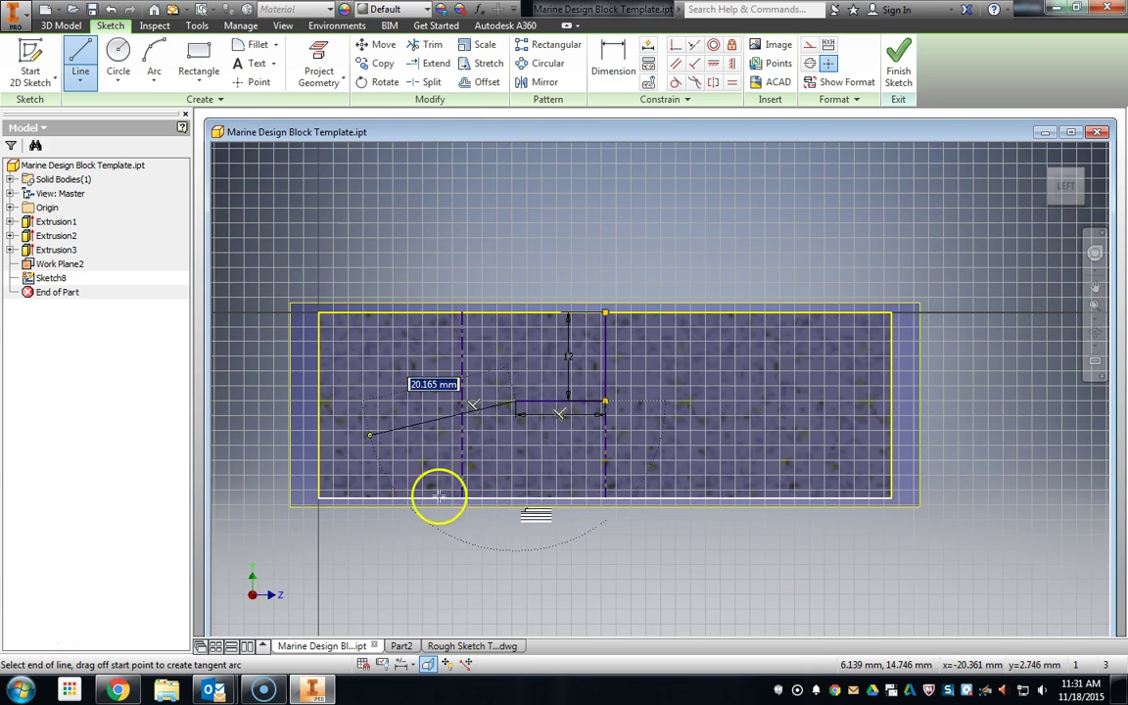
{"action": "key", "text": "Escape"}
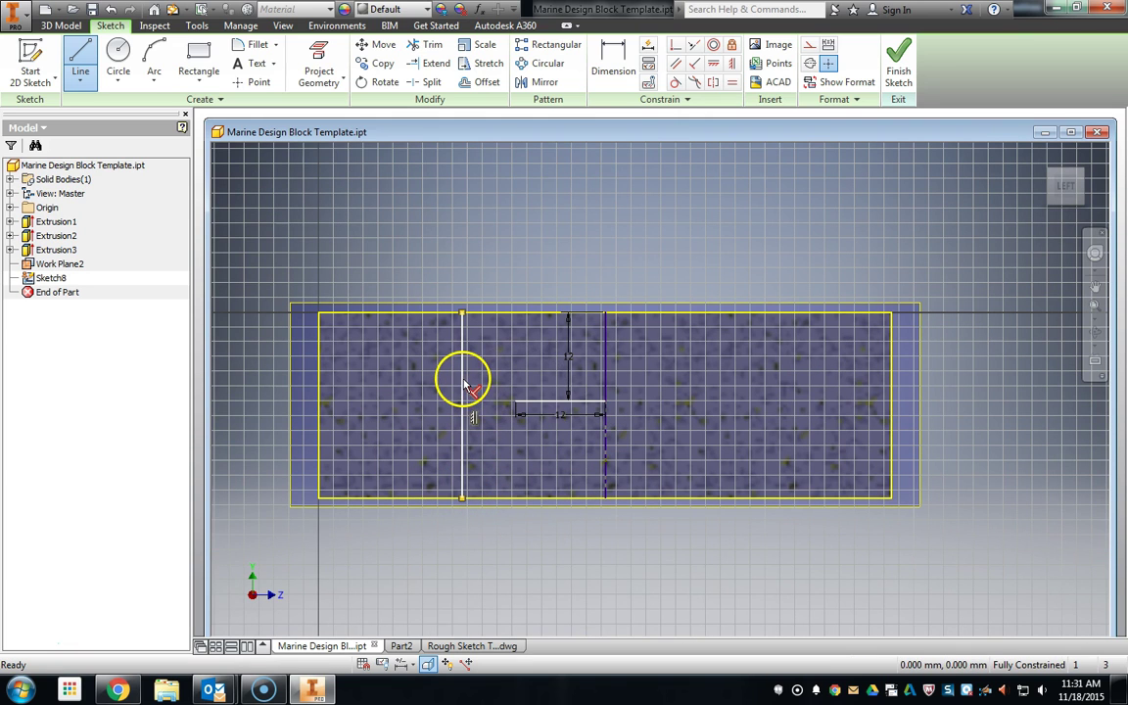
{"action": "key", "text": "Escape"}
{"action": "left_click", "coordinate": [462, 382]}
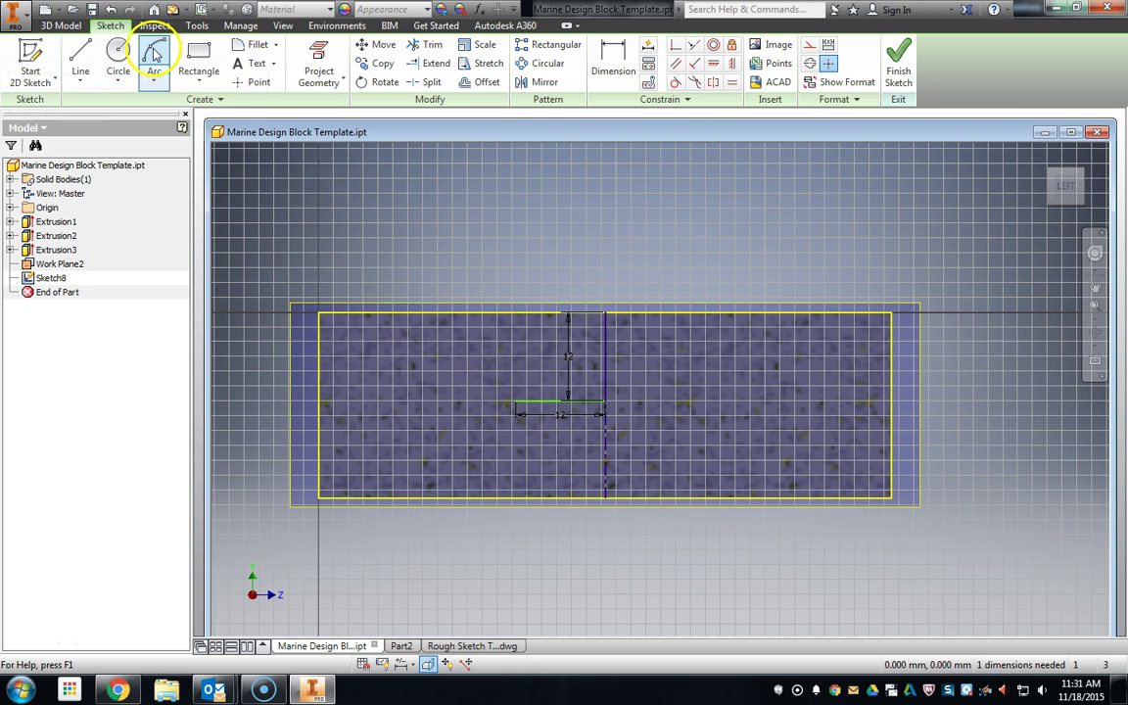
Draw a vertical line from the horizontal line's left end down to the block's bottom edge
{"action": "left_click", "coordinate": [117, 59]}
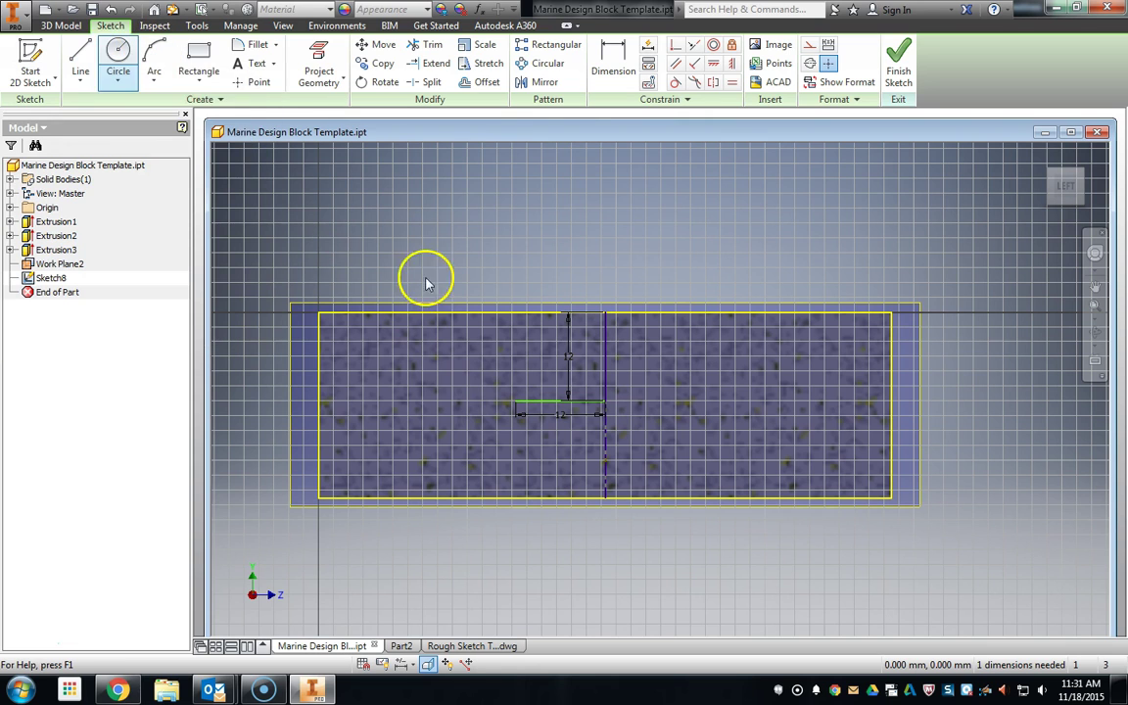
{"action": "left_click", "coordinate": [96, 60]}
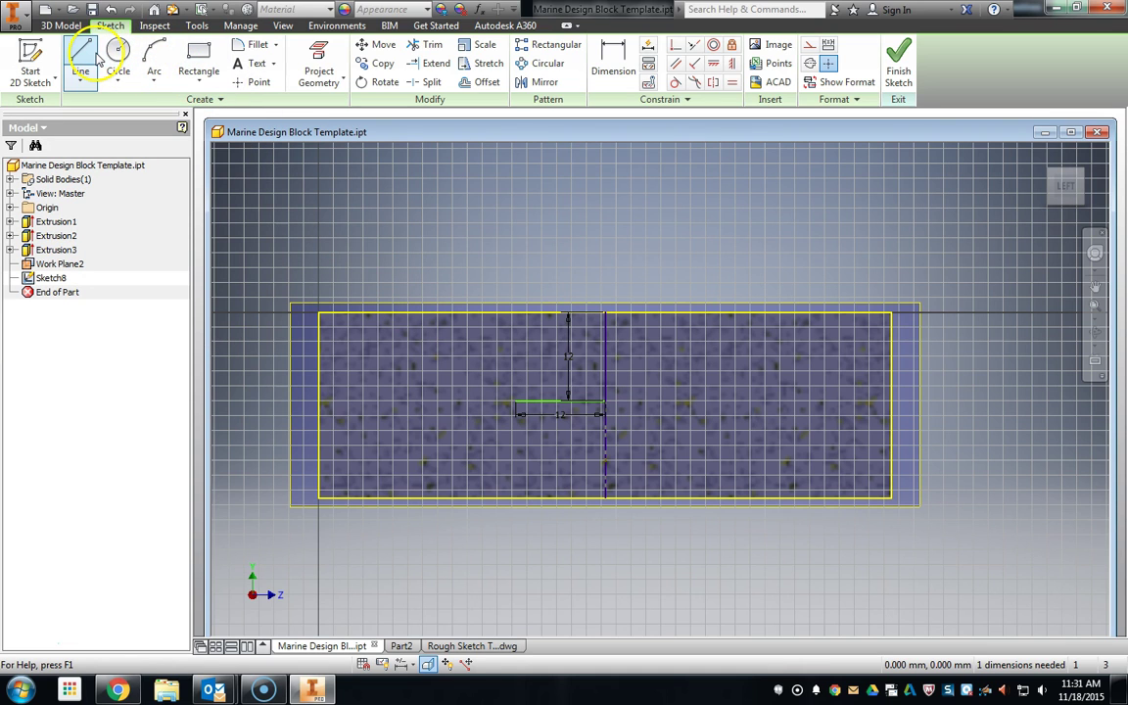
{"action": "left_click", "coordinate": [96, 60]}
{"action": "left_click", "coordinate": [516, 402]}
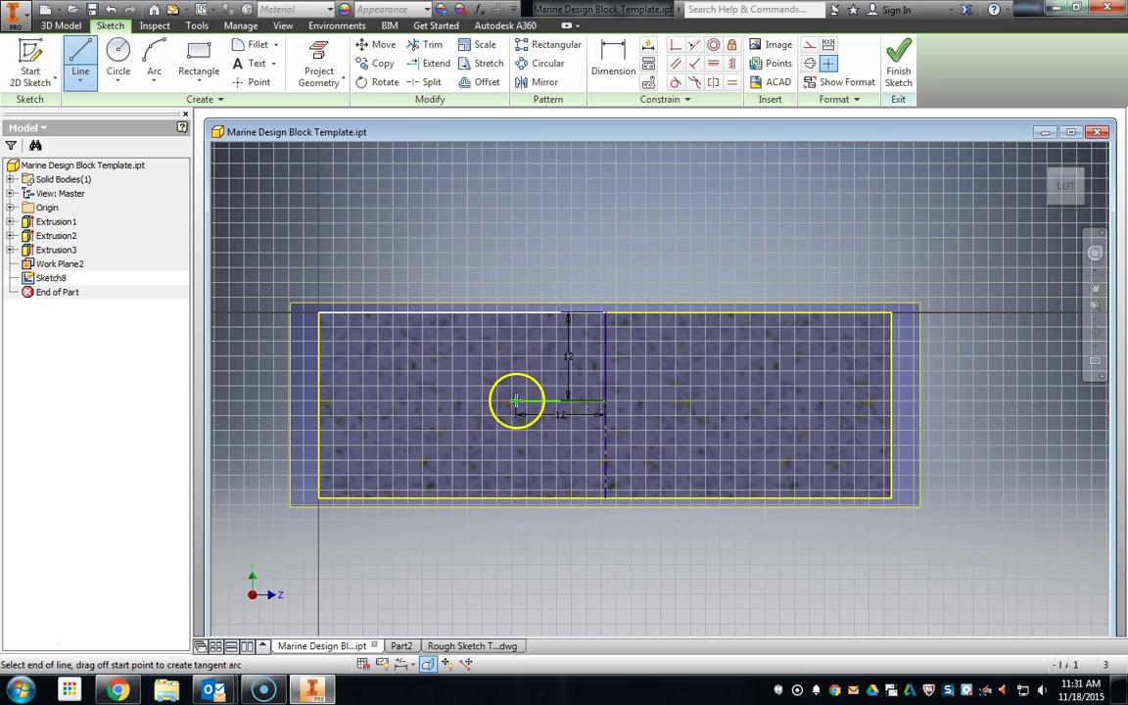
{"action": "double_click", "coordinate": [516, 496]}
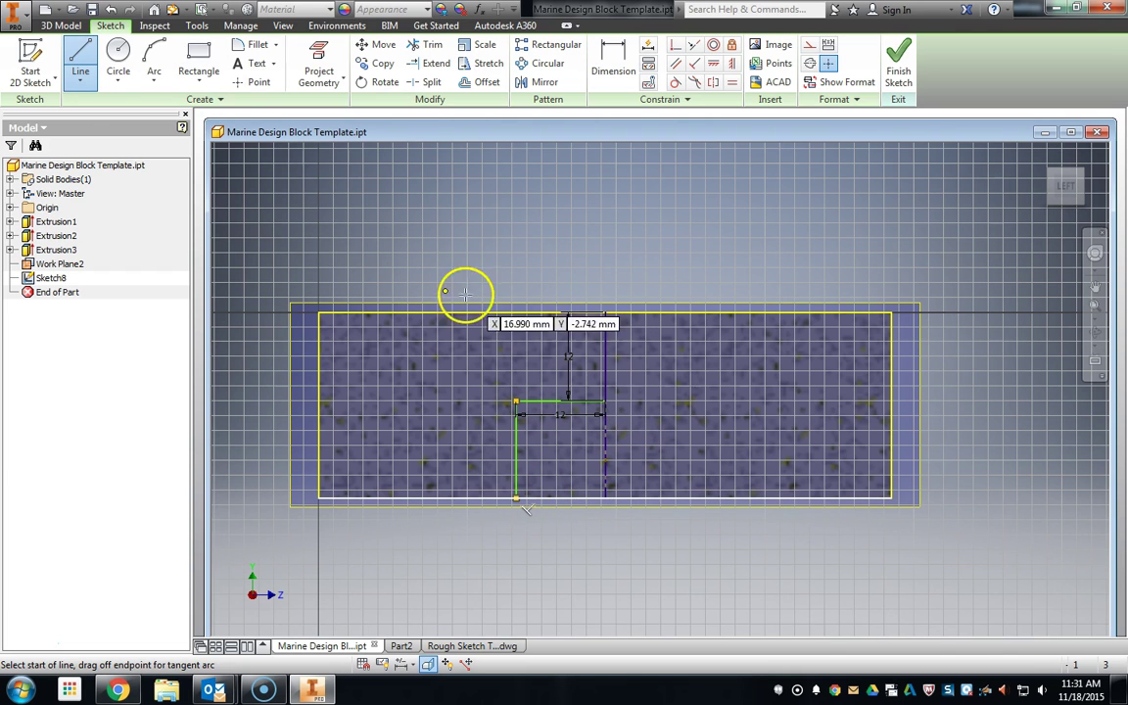
Draw two three-point arcs forming the left hull's rounded bottom from the step to the block's left edge
{"action": "left_click", "coordinate": [153, 64]}
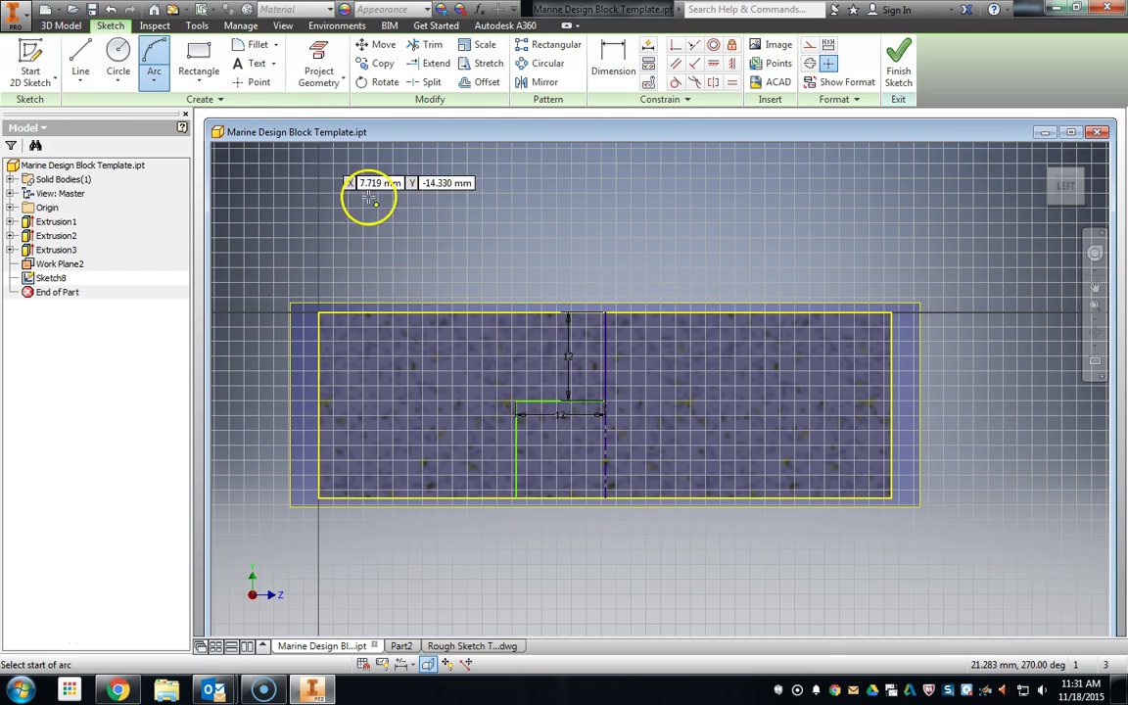
{"action": "left_click", "coordinate": [516, 401]}
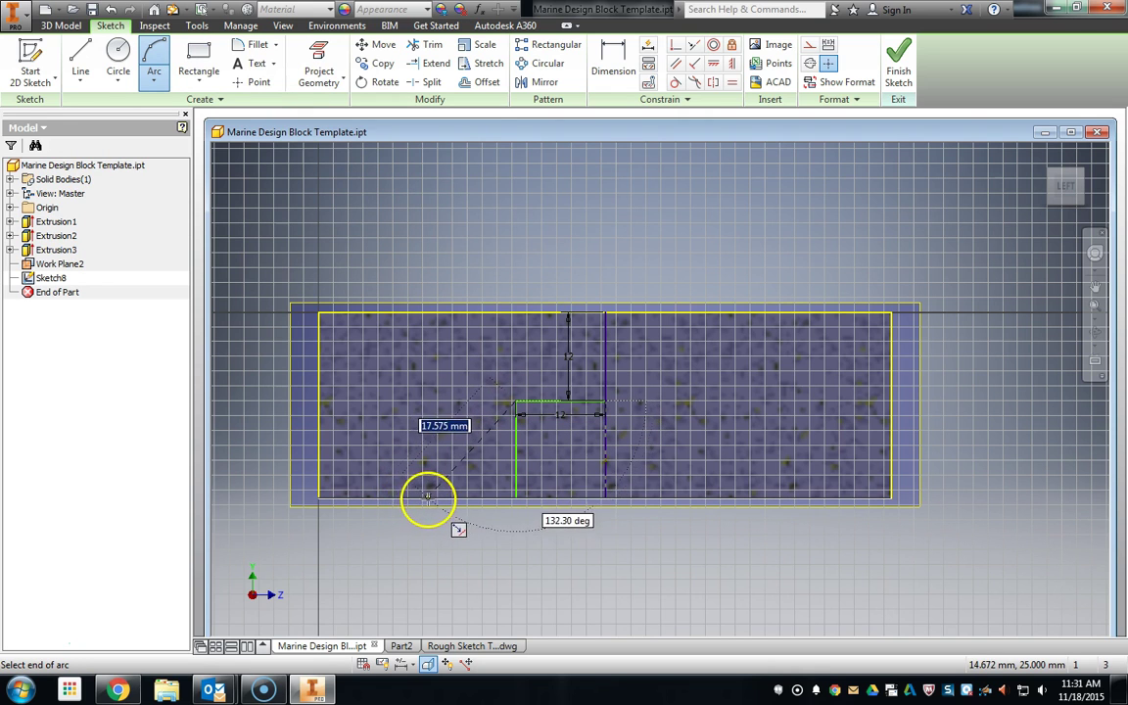
{"action": "left_click", "coordinate": [419, 497]}
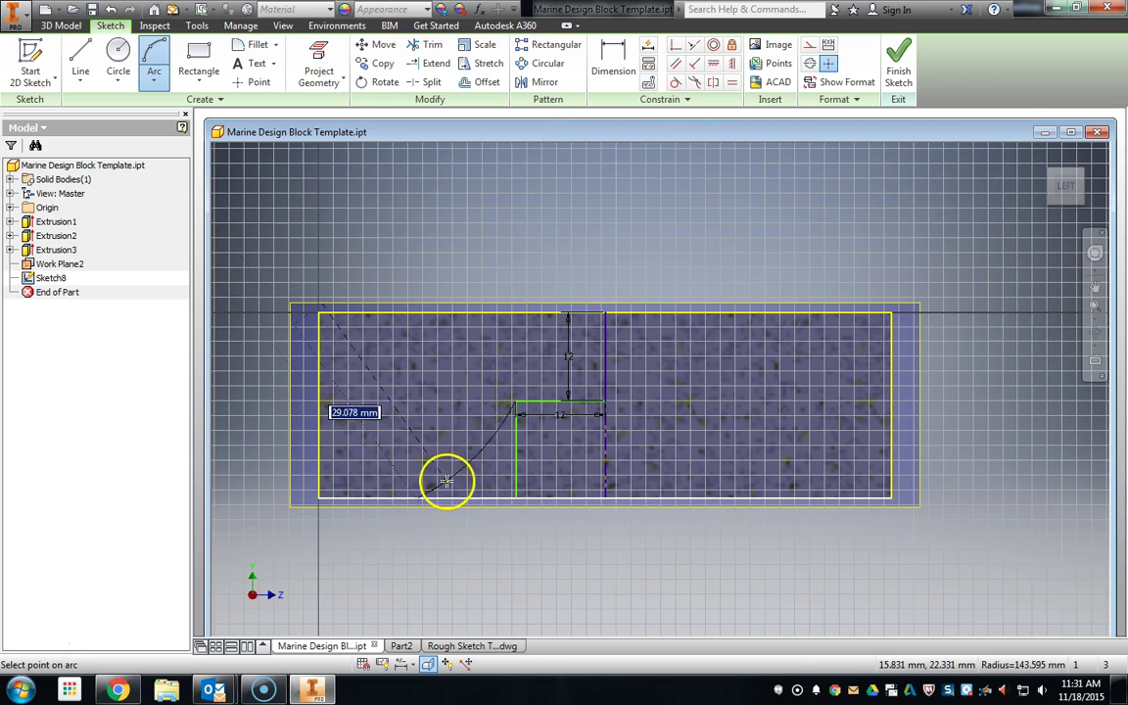
{"action": "left_click", "coordinate": [458, 481]}
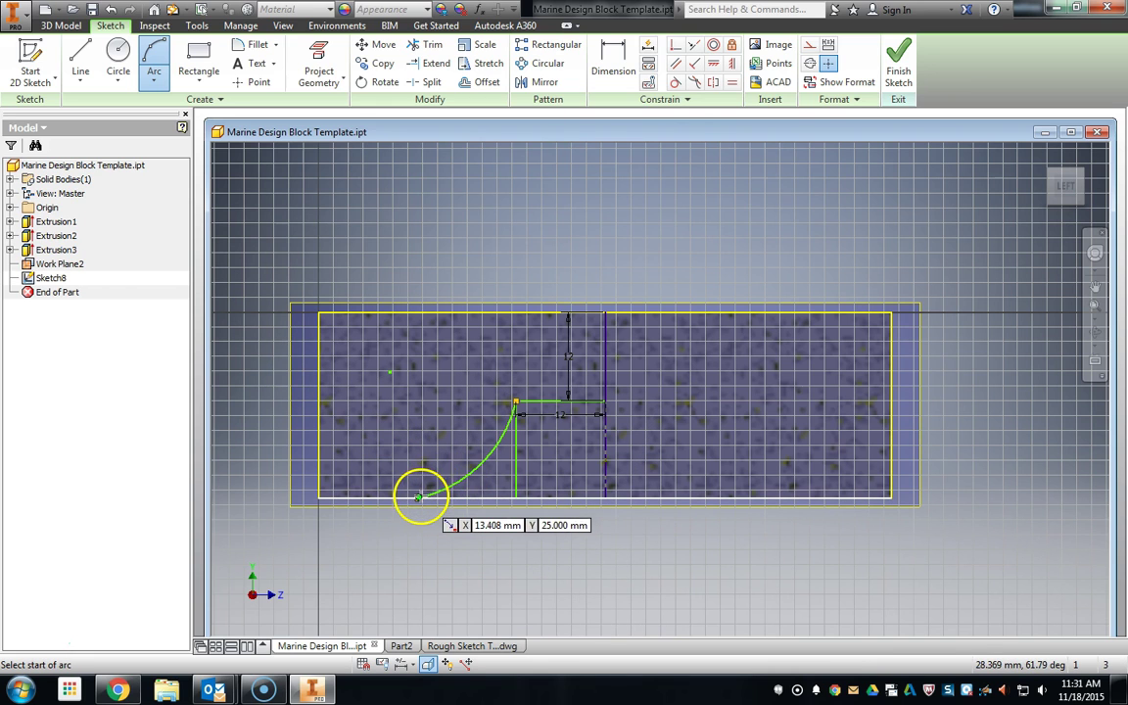
{"action": "left_click", "coordinate": [419, 496]}
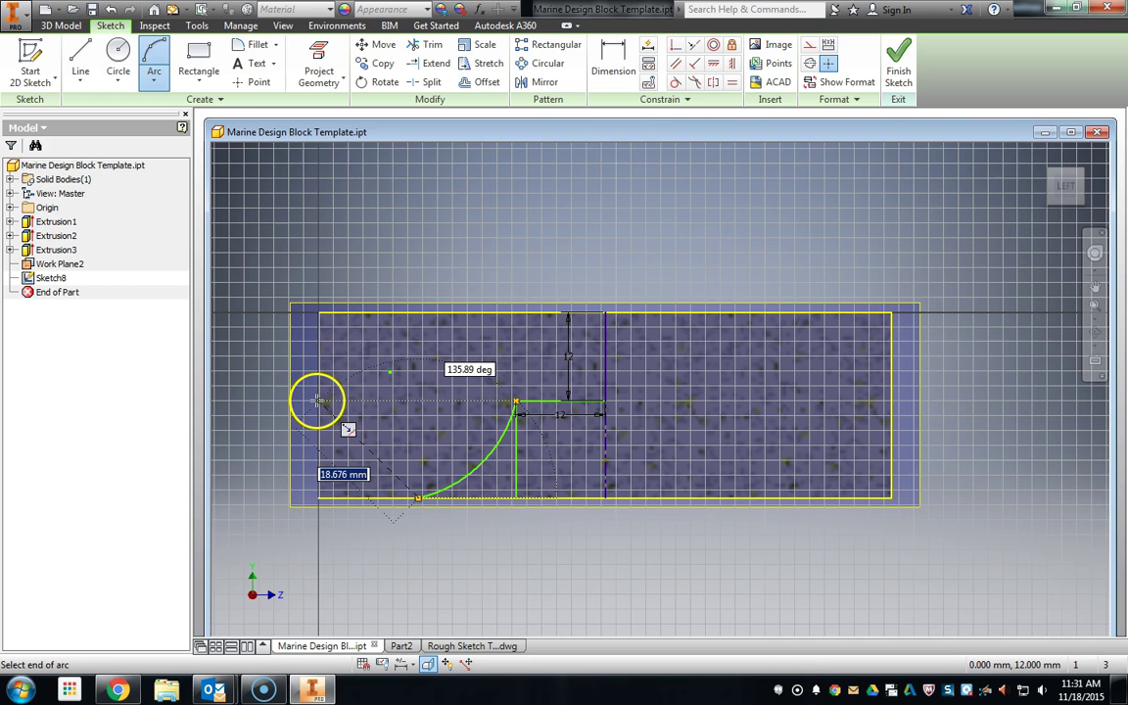
{"action": "left_click", "coordinate": [320, 403]}
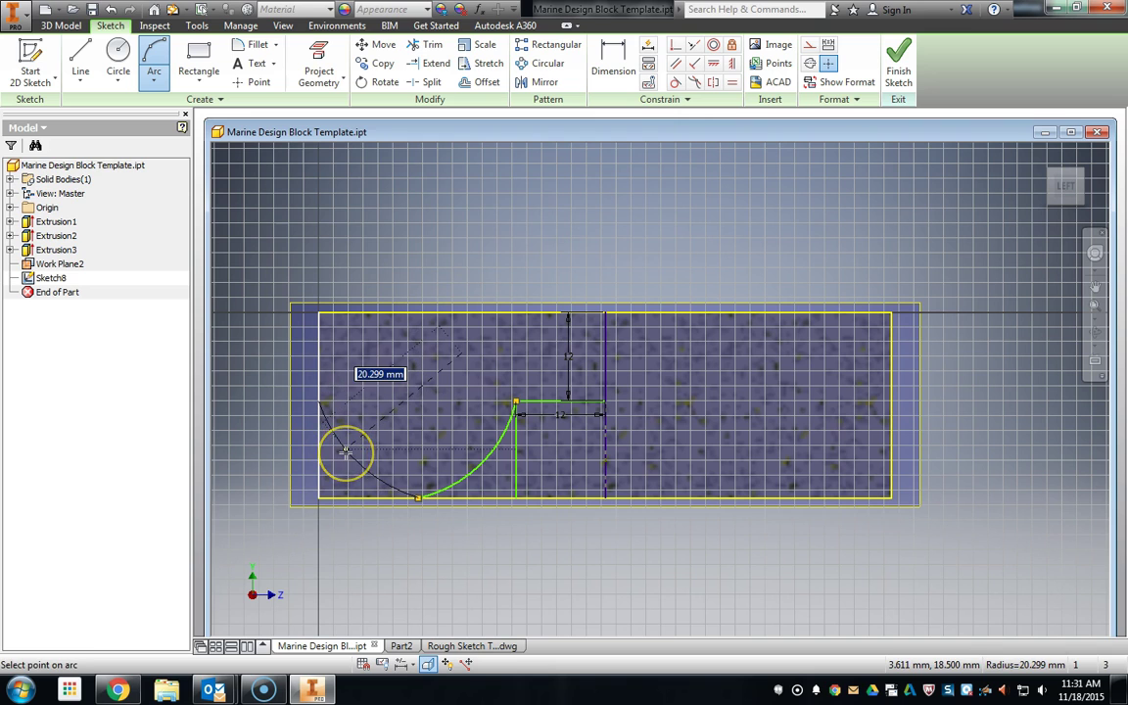
{"action": "left_click", "coordinate": [342, 452]}
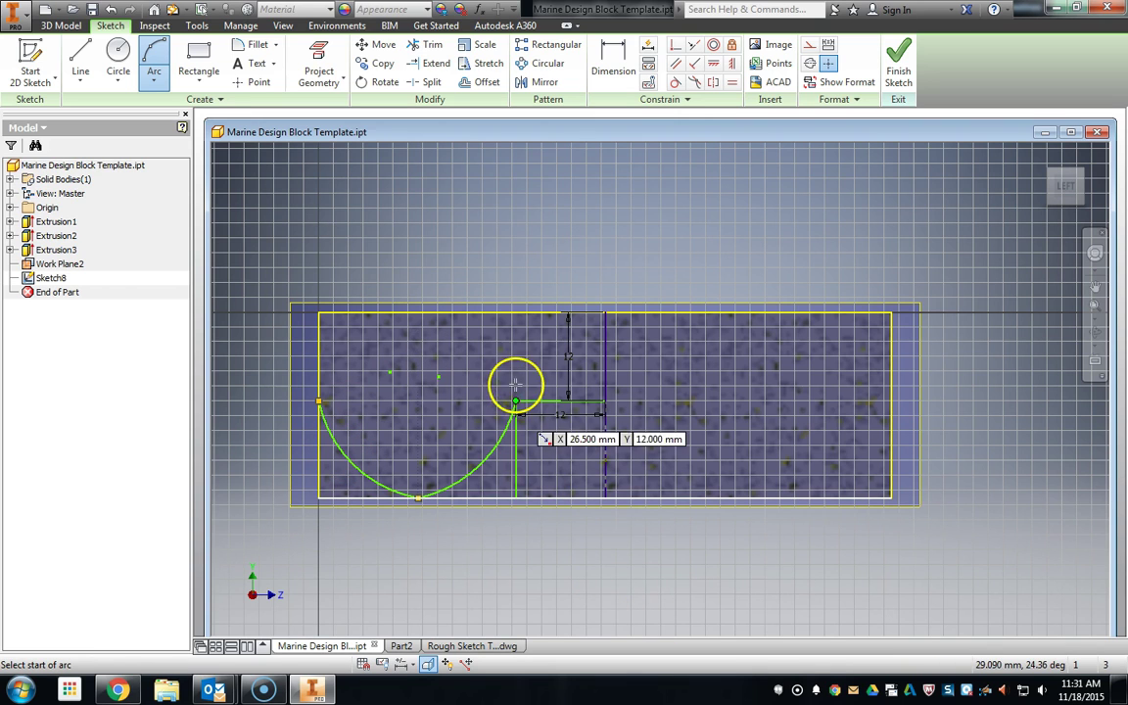
{"action": "key", "text": "Escape"}
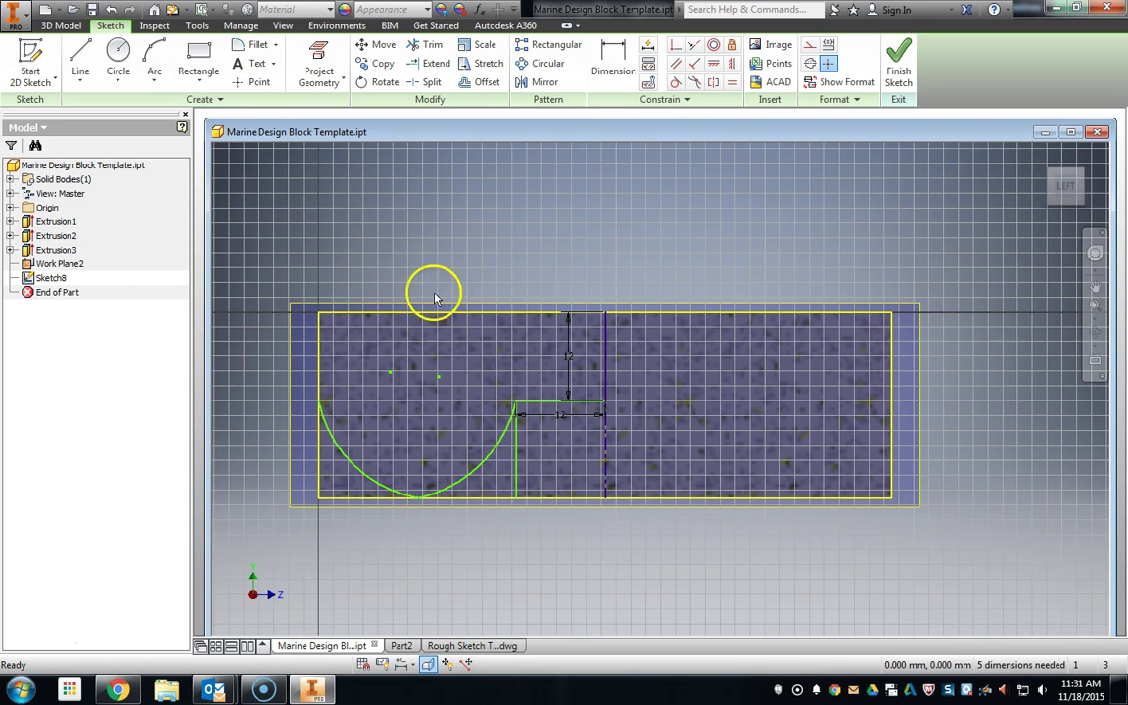
{"action": "left_click", "coordinate": [520, 475]}
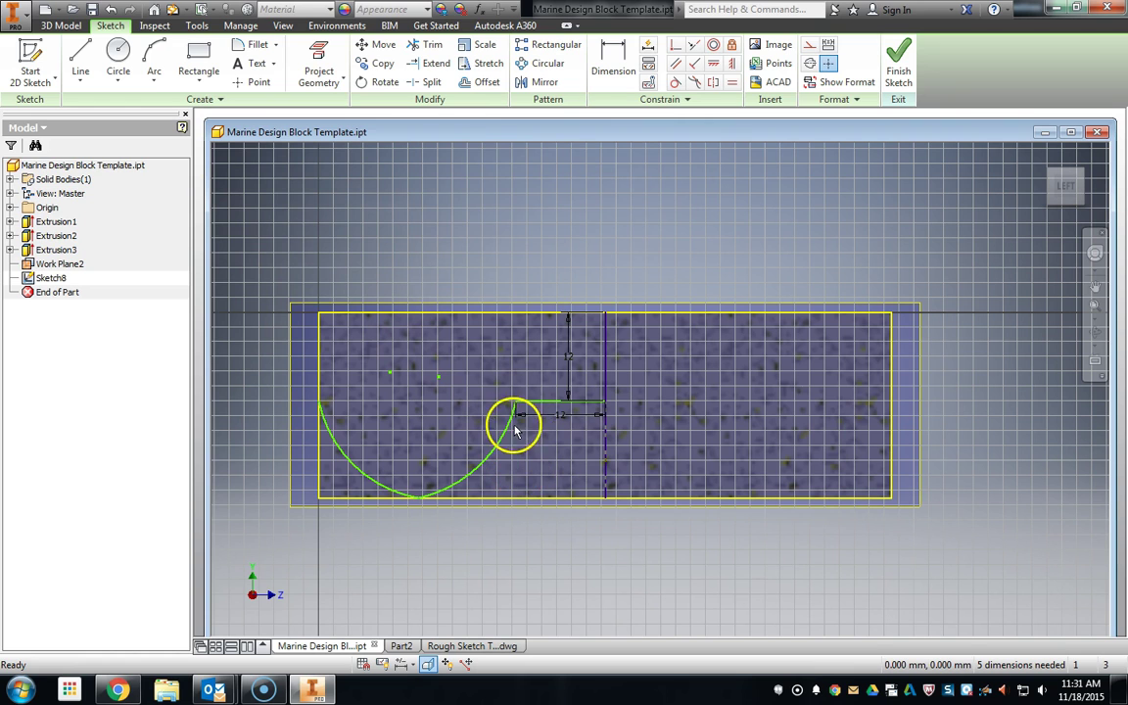
Enclose the hull curve with boundary lines below the block and a vertical line at the step's corner
{"action": "left_click", "coordinate": [80, 57]}
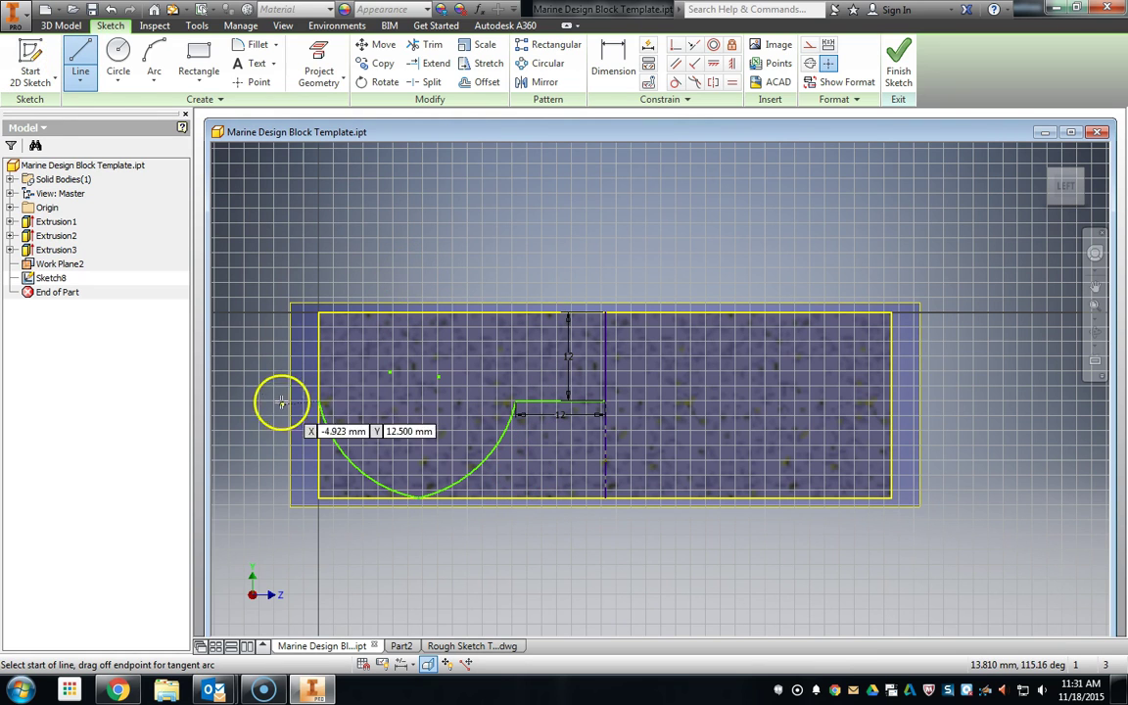
{"action": "left_click", "coordinate": [318, 404]}
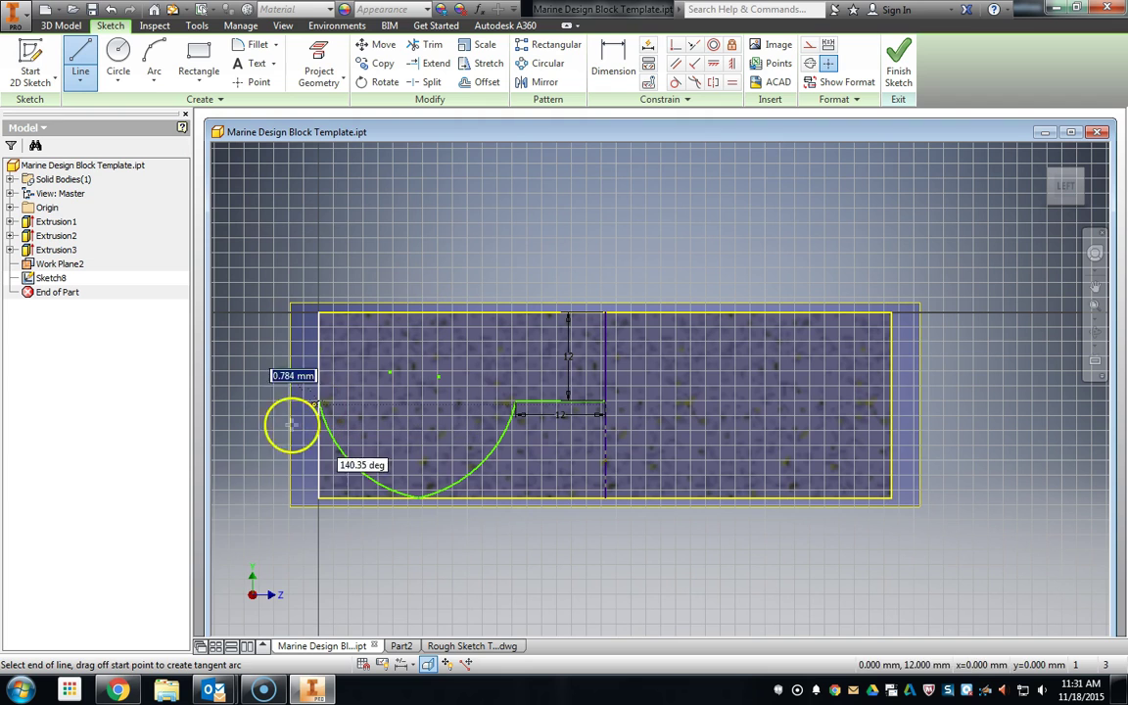
{"action": "left_click", "coordinate": [253, 577]}
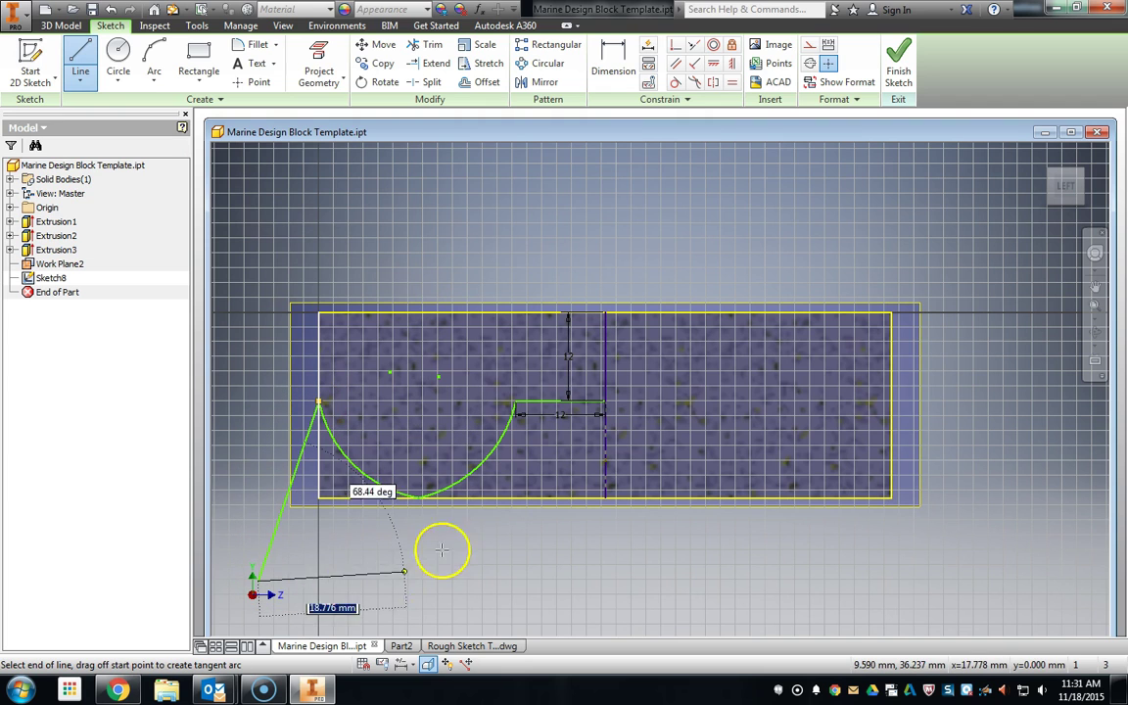
{"action": "left_click", "coordinate": [523, 612]}
{"action": "left_click", "coordinate": [605, 500]}
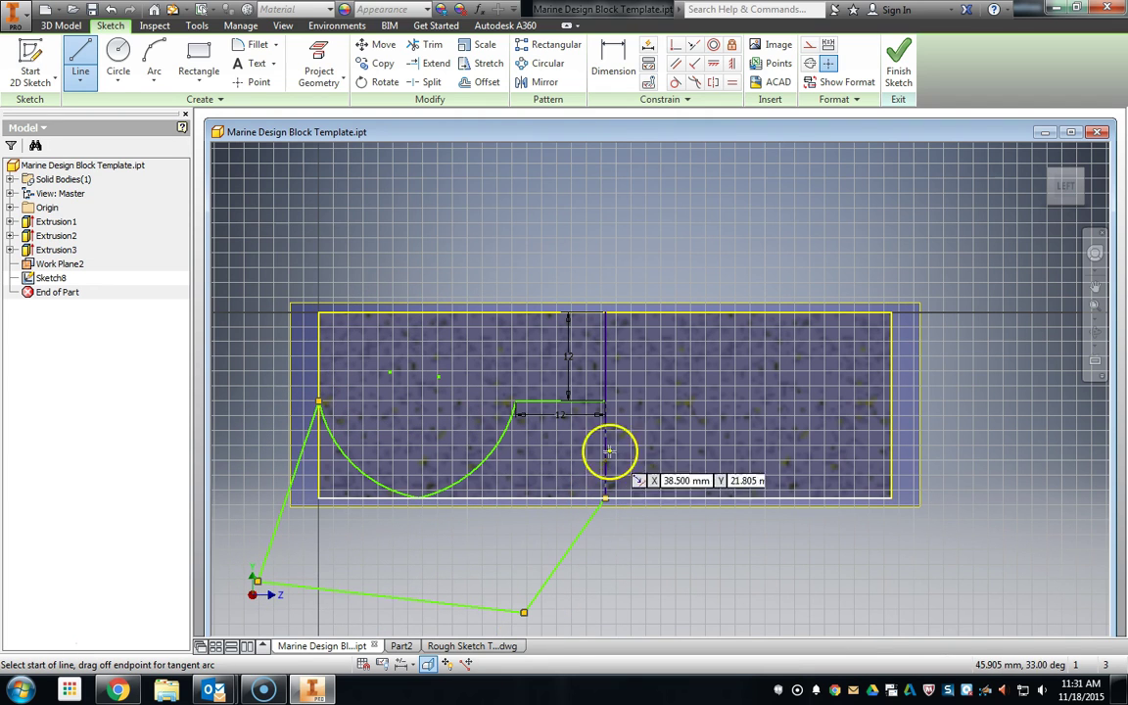
{"action": "left_click", "coordinate": [605, 402]}
{"action": "left_click", "coordinate": [604, 497]}
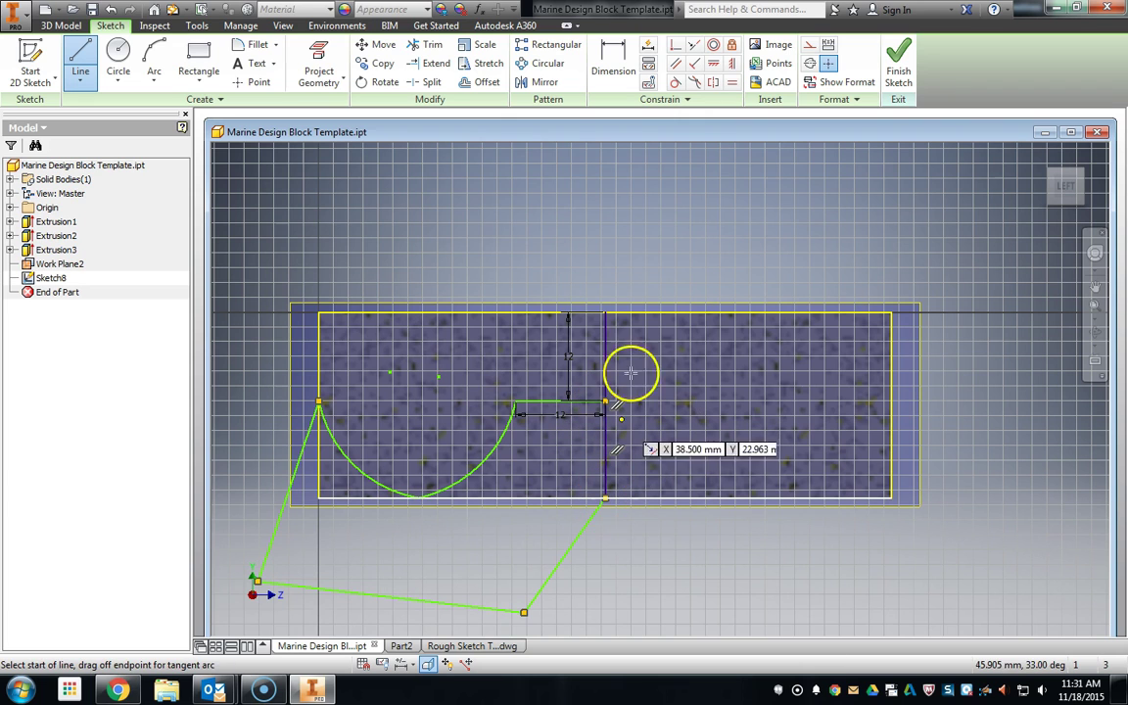
{"action": "left_click", "coordinate": [534, 82]}
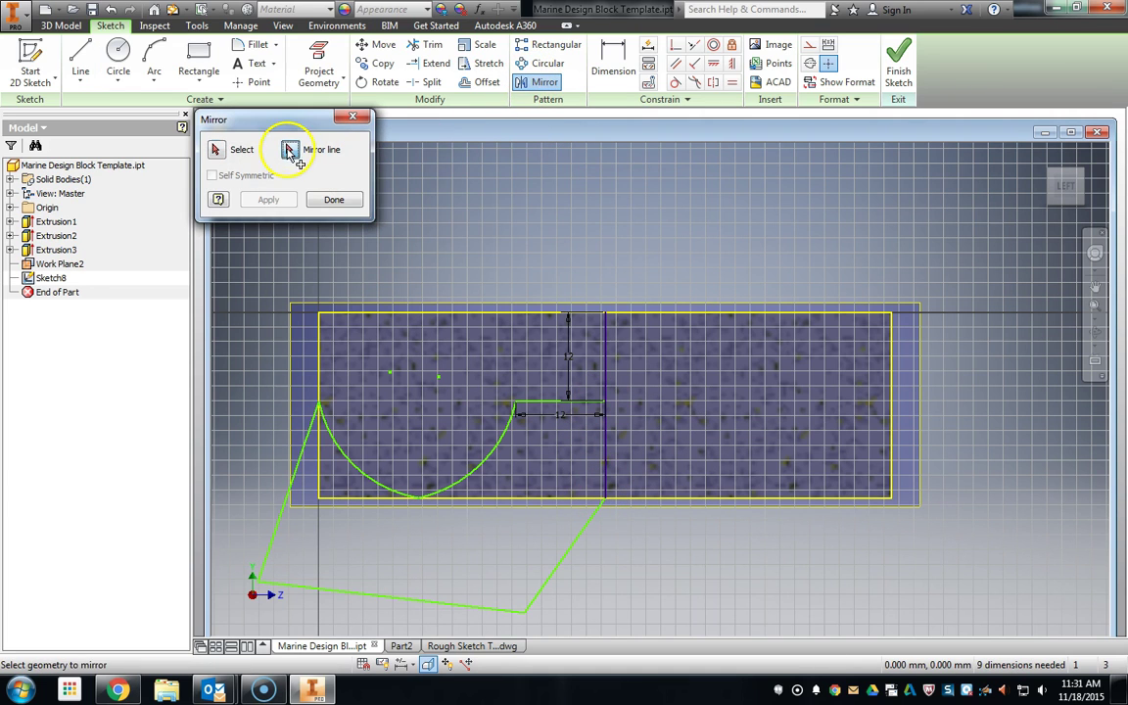
Mirror the 12 mm line, both hull arcs and the three boundary lines across the centreline
{"action": "left_click", "coordinate": [566, 403]}
{"action": "left_click", "coordinate": [493, 457]}
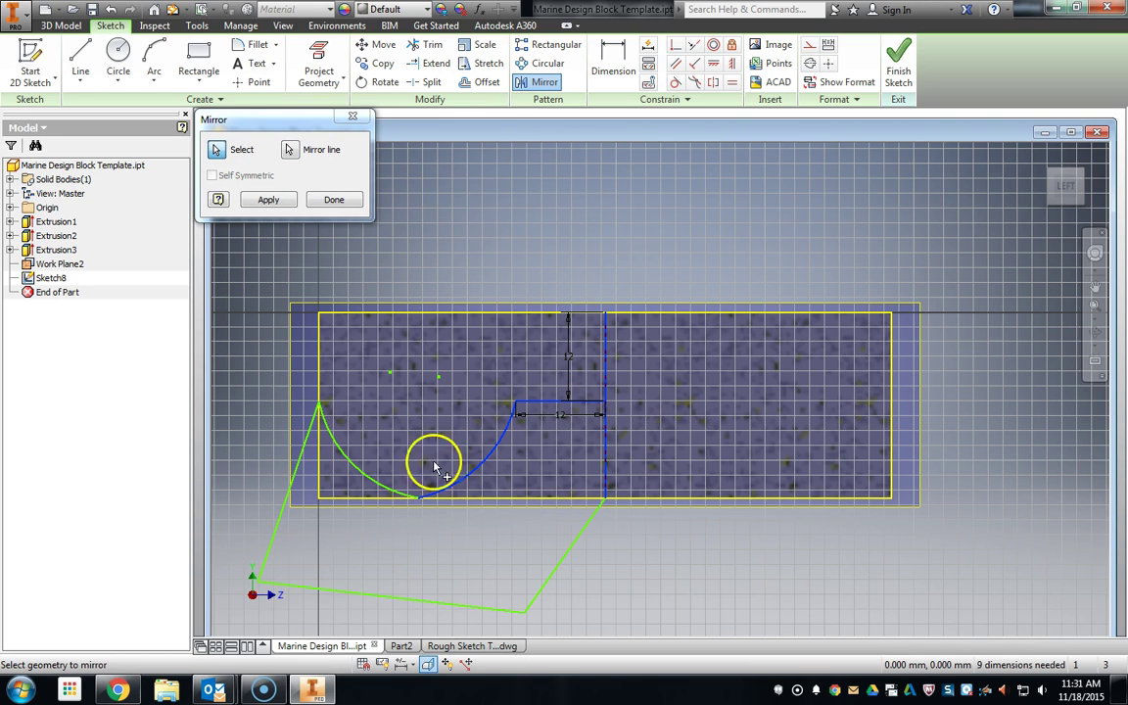
{"action": "left_click", "coordinate": [355, 468]}
{"action": "left_click", "coordinate": [305, 466]}
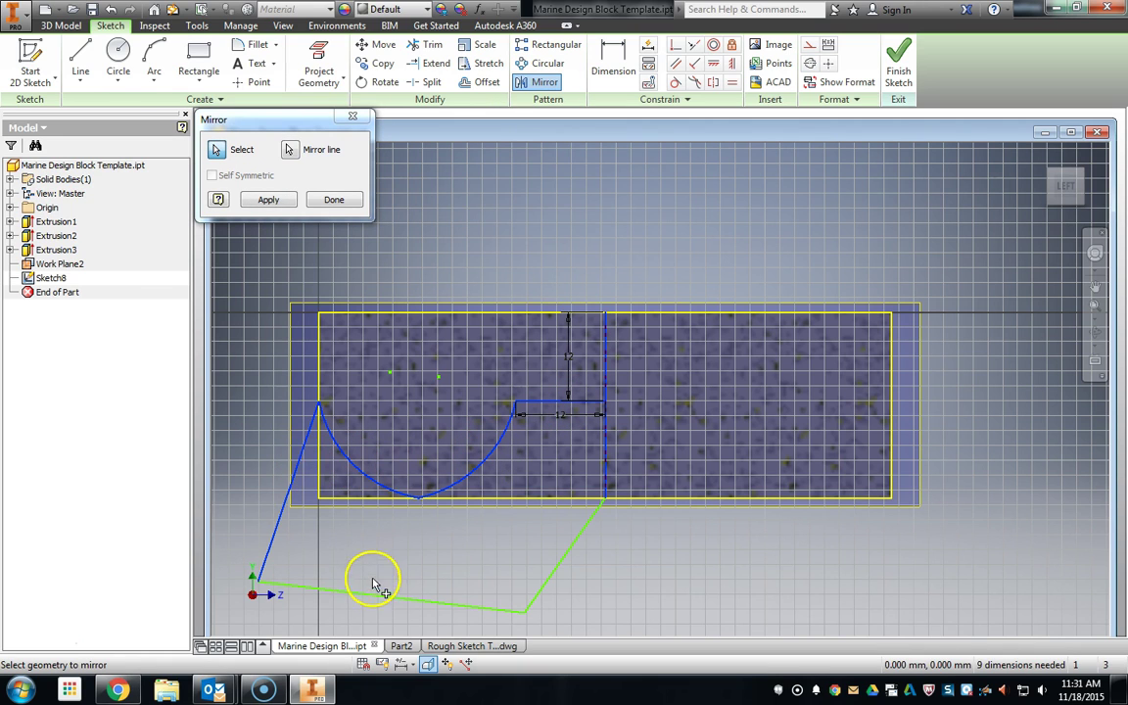
{"action": "left_click", "coordinate": [395, 599]}
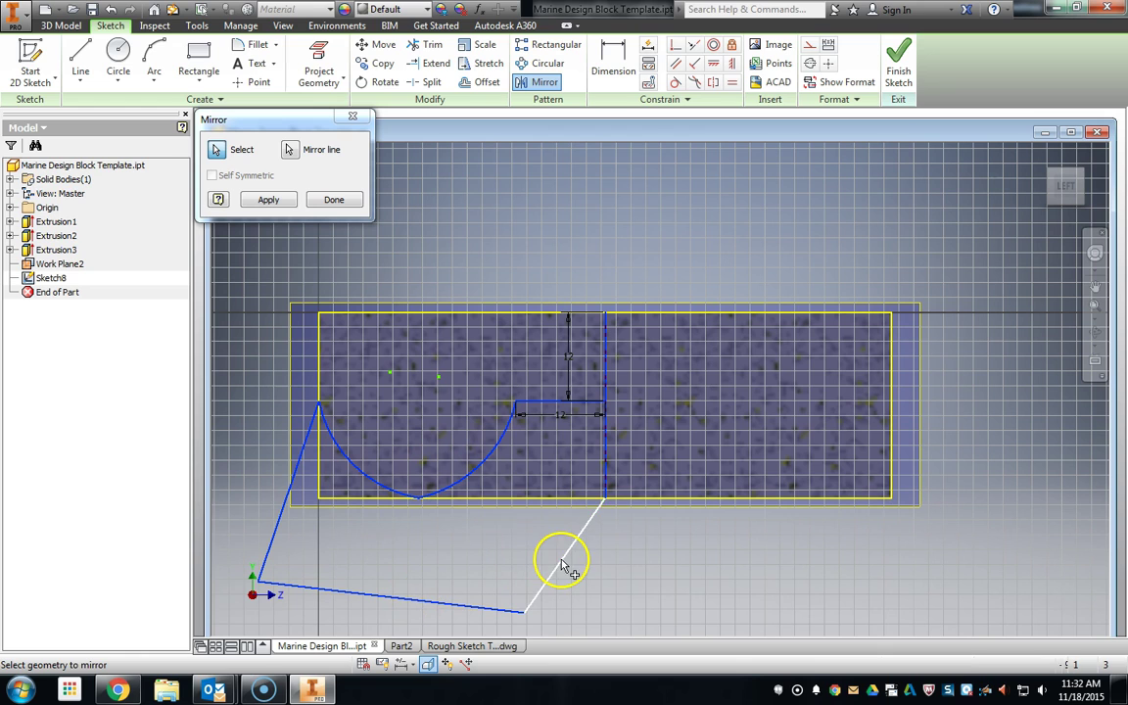
{"action": "left_click", "coordinate": [563, 565]}
{"action": "left_click", "coordinate": [272, 201]}
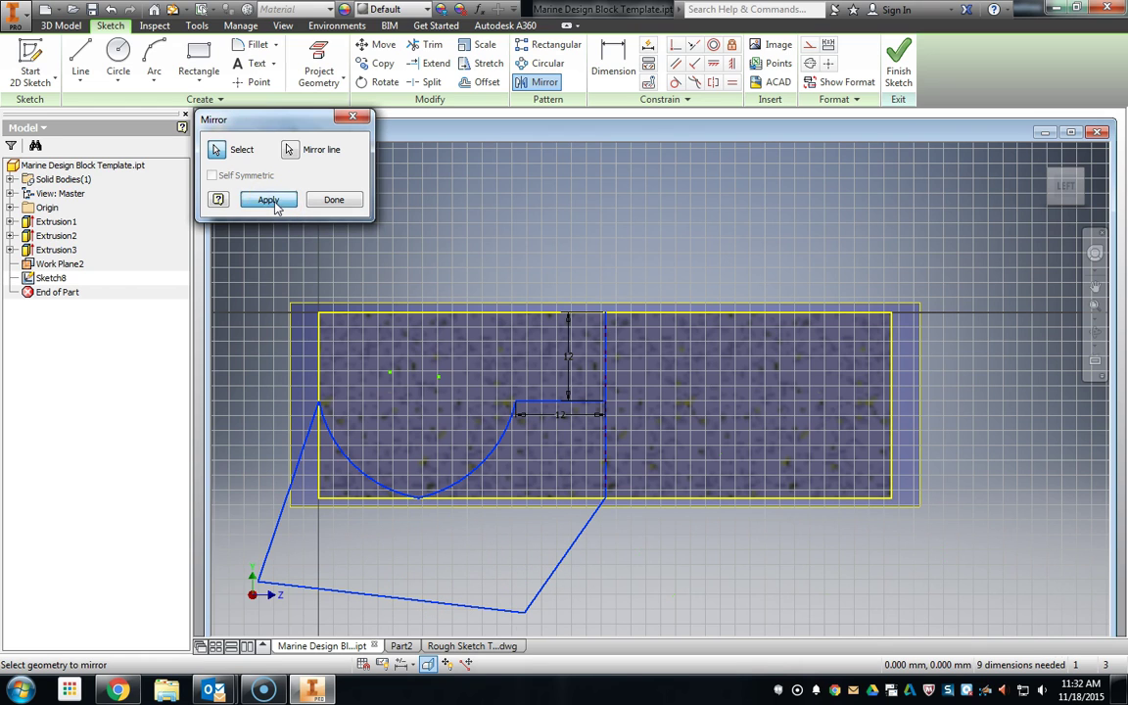
{"action": "left_click", "coordinate": [334, 201]}
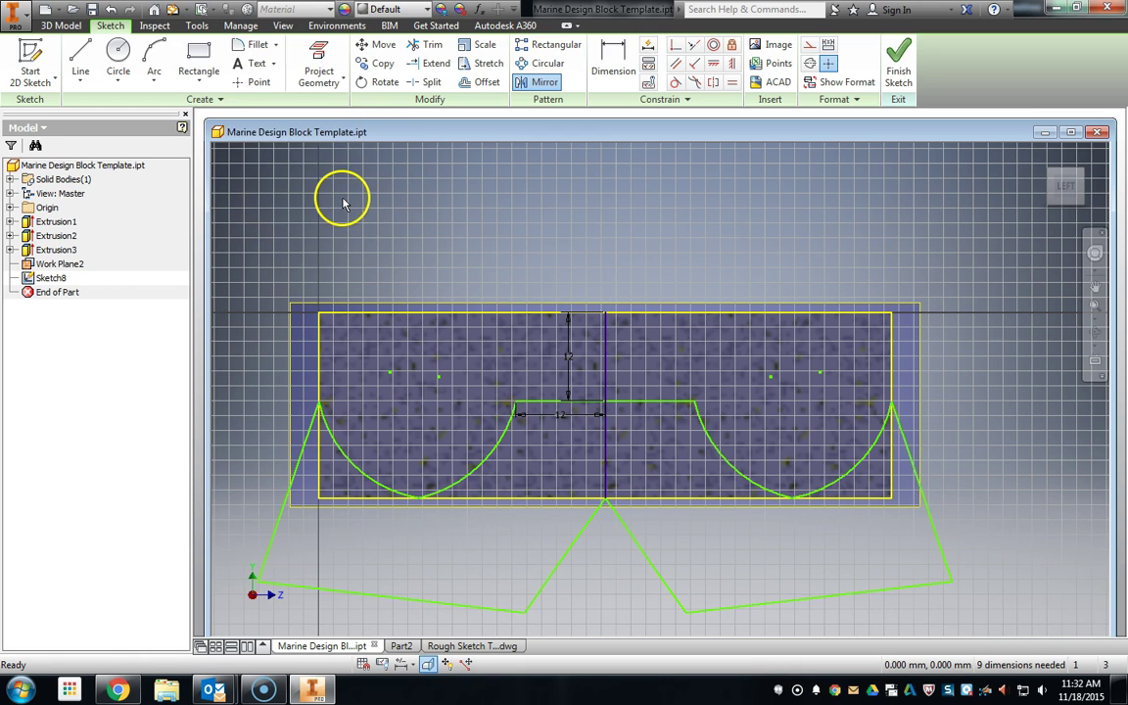
Finish Sketch8 and start an extrusion with both hull profile regions selected
{"action": "left_click", "coordinate": [897, 54]}
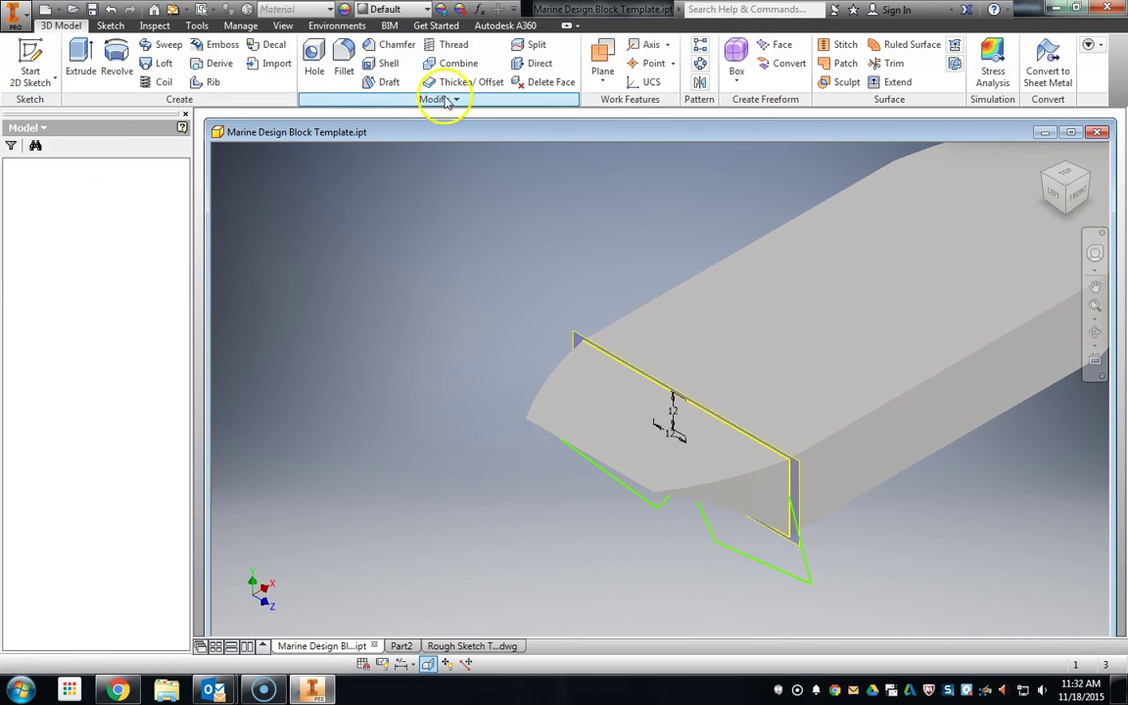
{"action": "left_click", "coordinate": [81, 61]}
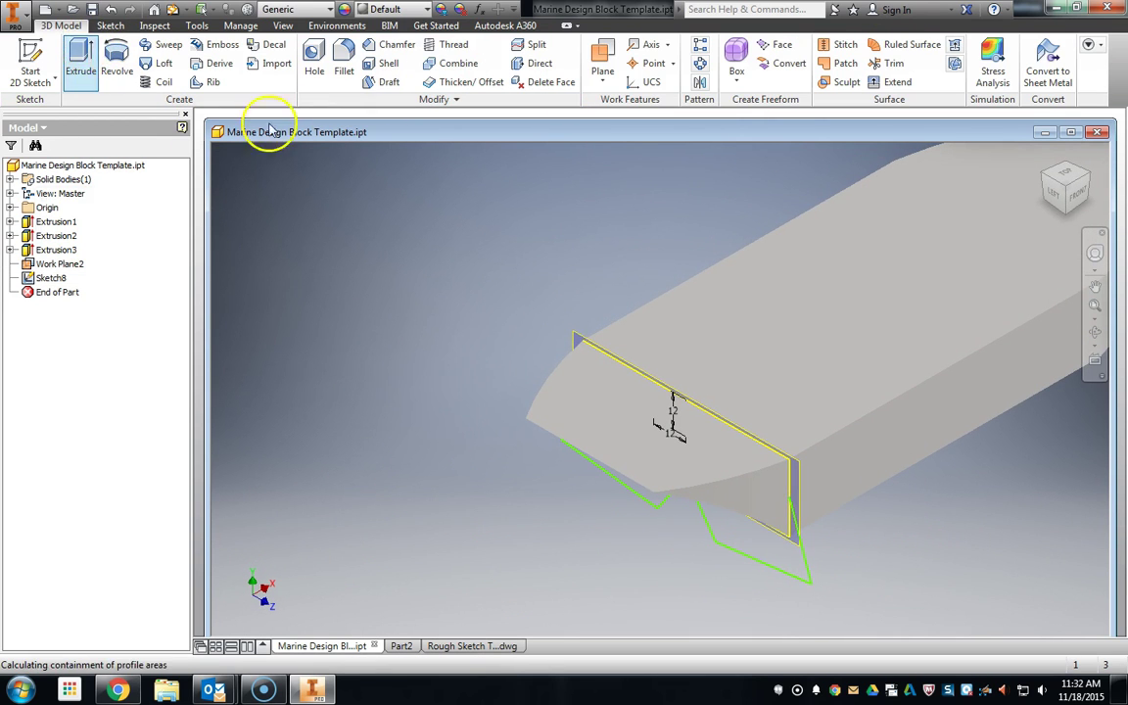
{"action": "left_click", "coordinate": [747, 527]}
{"action": "left_click", "coordinate": [642, 496]}
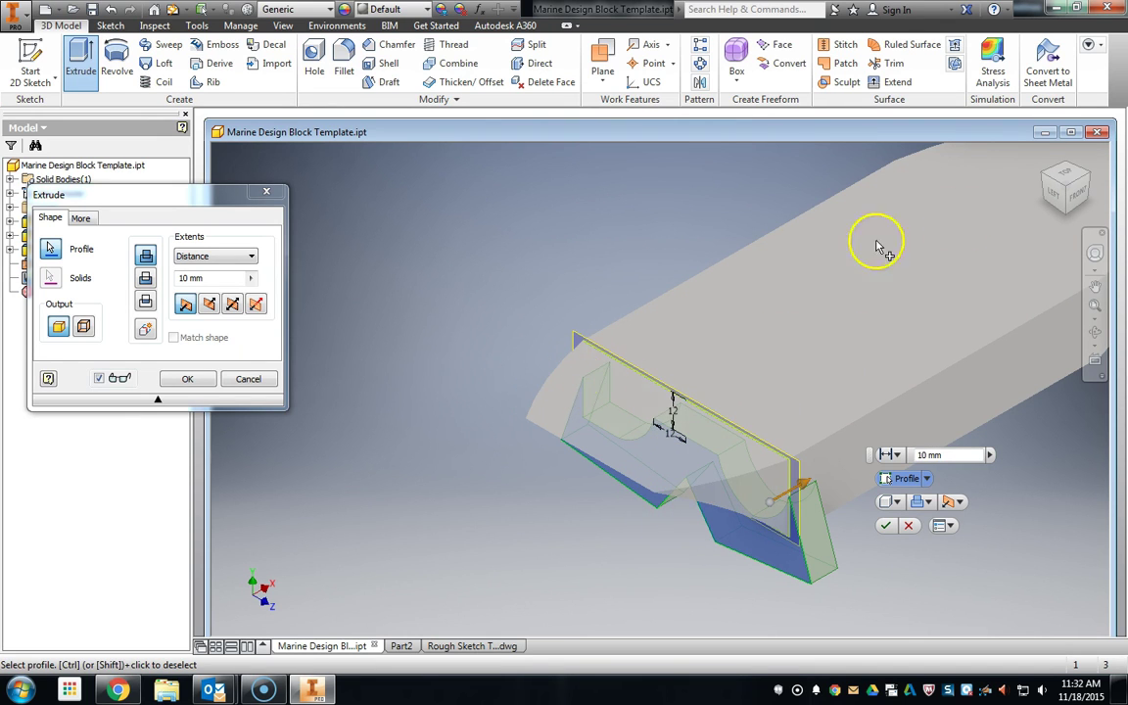
{"action": "left_click", "coordinate": [1047, 189]}
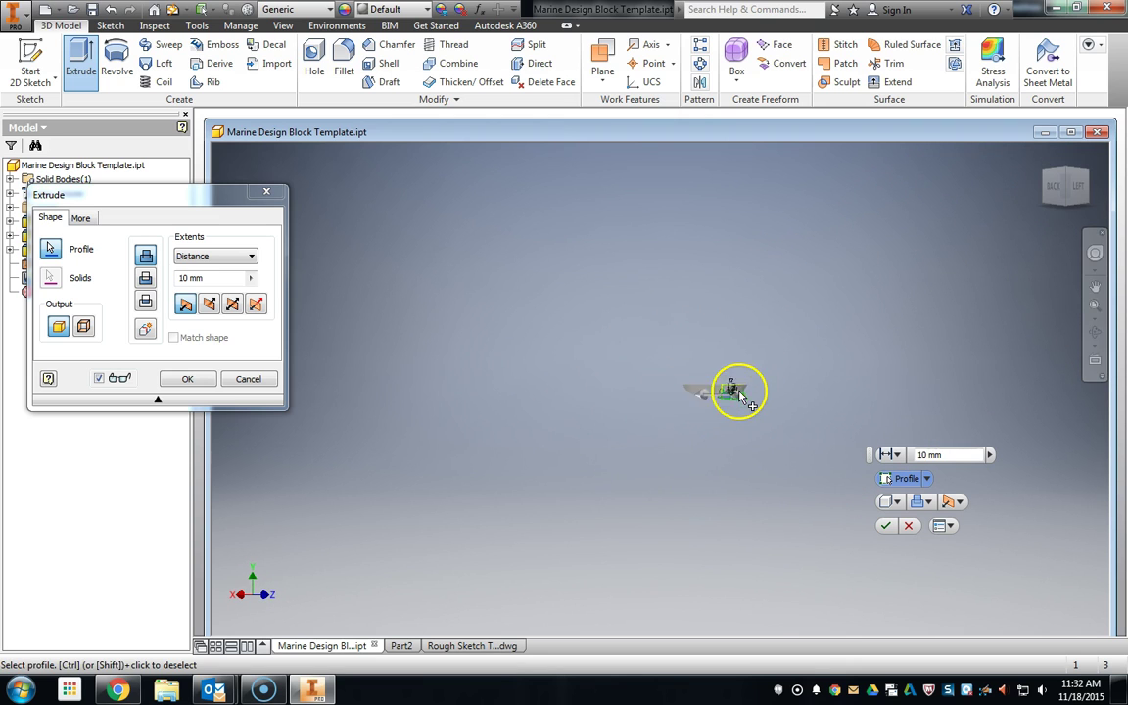
{"action": "scroll", "coordinate": [739, 392], "scroll_direction": "up", "scroll_amount": 5}
{"action": "left_click", "coordinate": [1080, 191]}
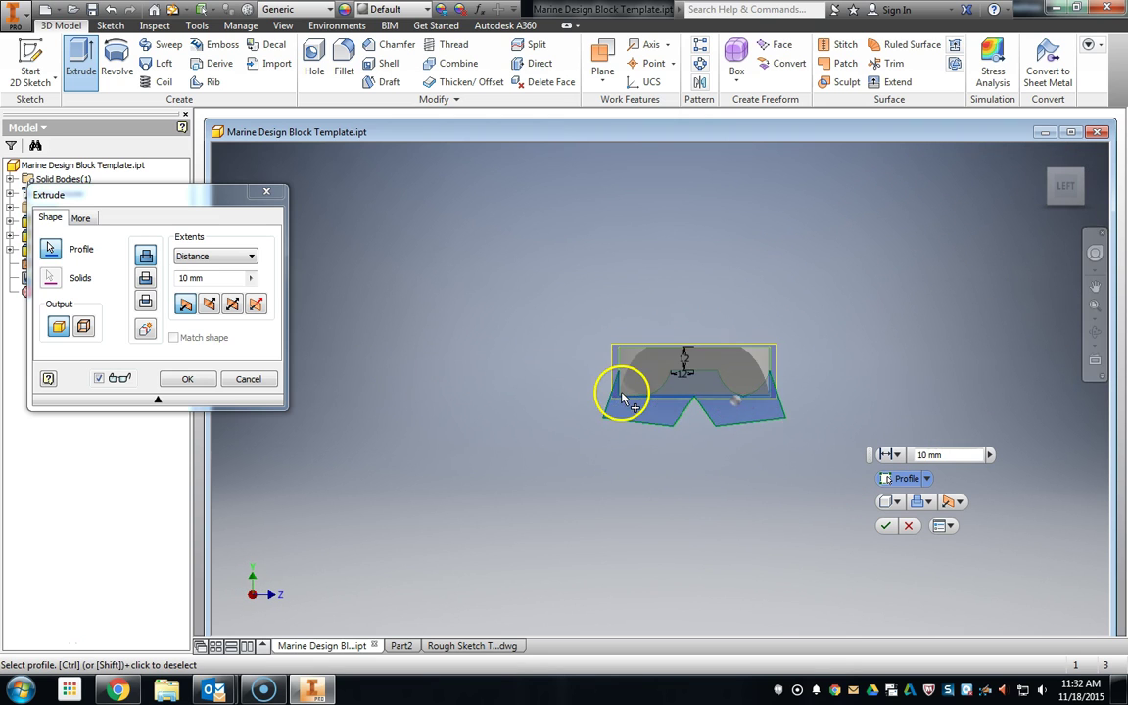
{"action": "scroll", "coordinate": [622, 395], "scroll_direction": "up", "scroll_amount": 5}
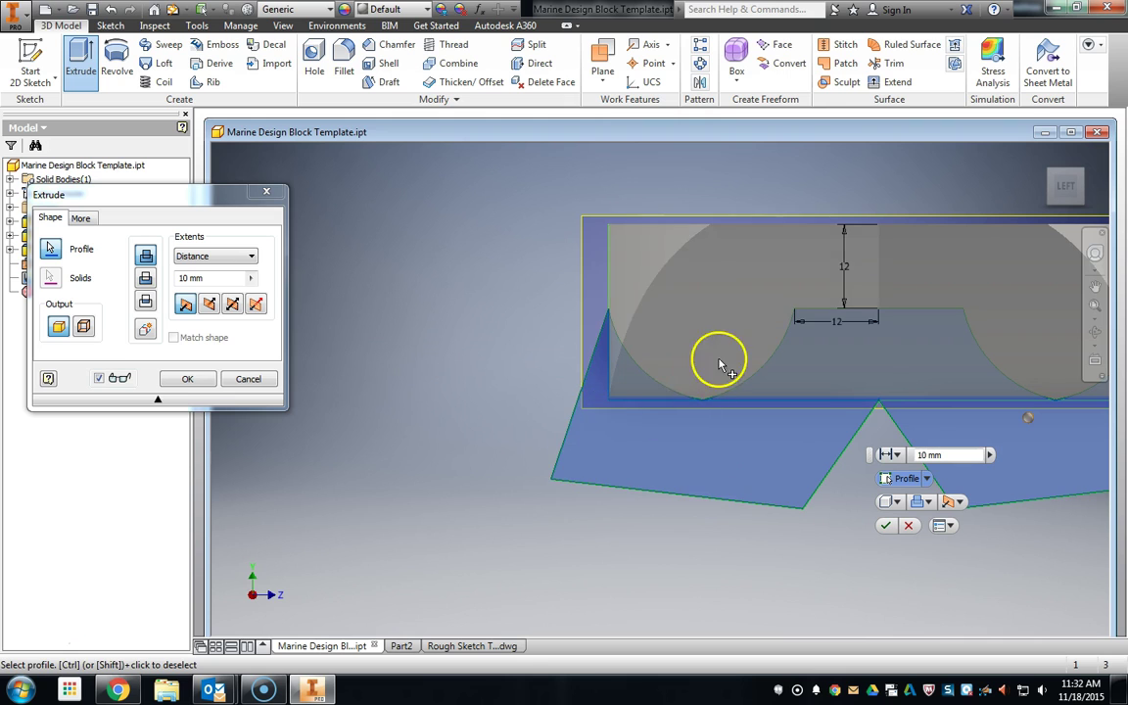
{"action": "scroll", "coordinate": [697, 393], "scroll_direction": "down", "scroll_amount": 3}
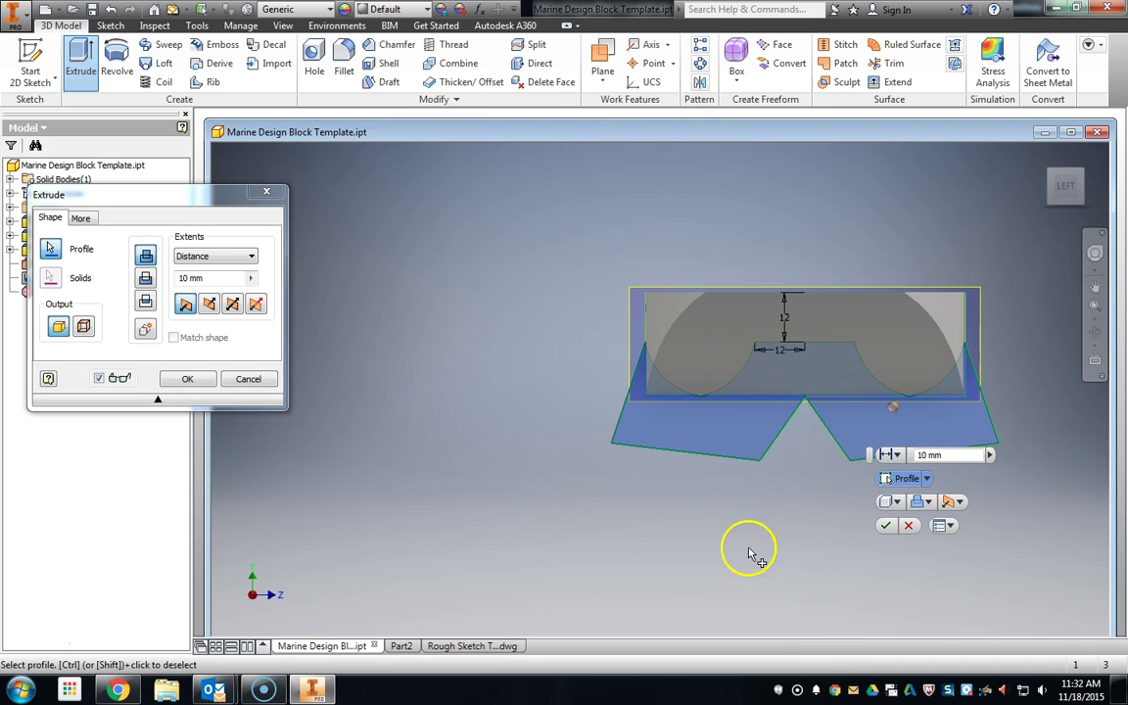
{"action": "left_click", "coordinate": [1040, 186]}
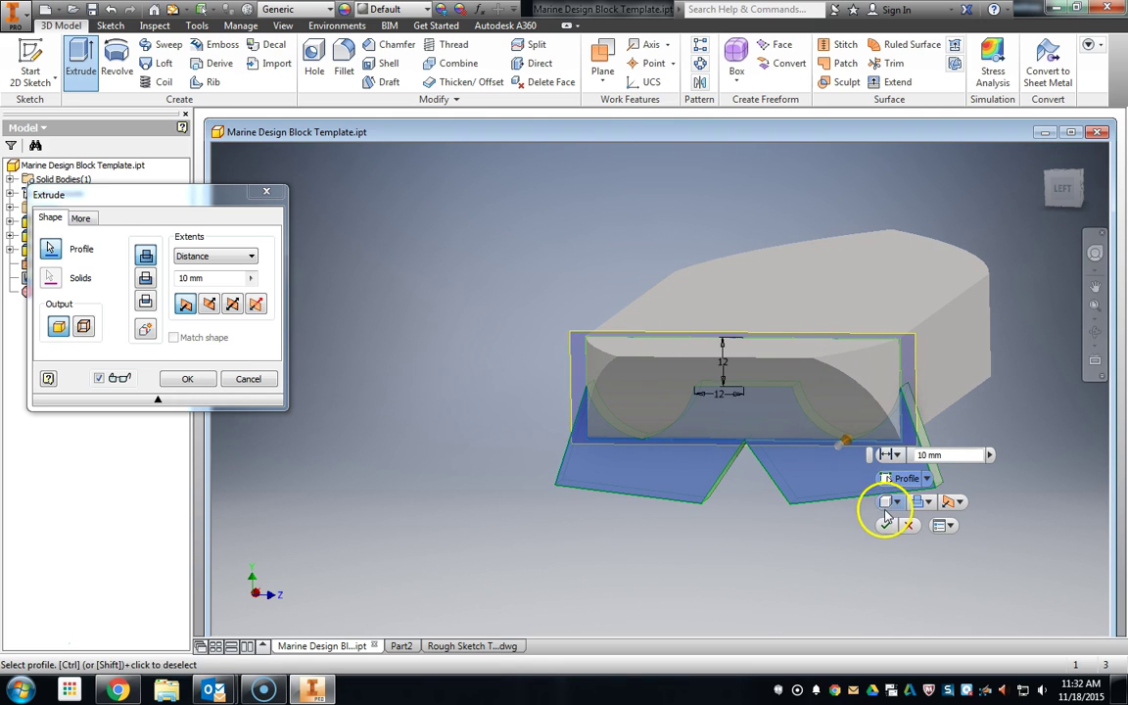
Set the extrusion to Cut, Symmetric, Extents All and apply it to the block
{"action": "left_click", "coordinate": [233, 306]}
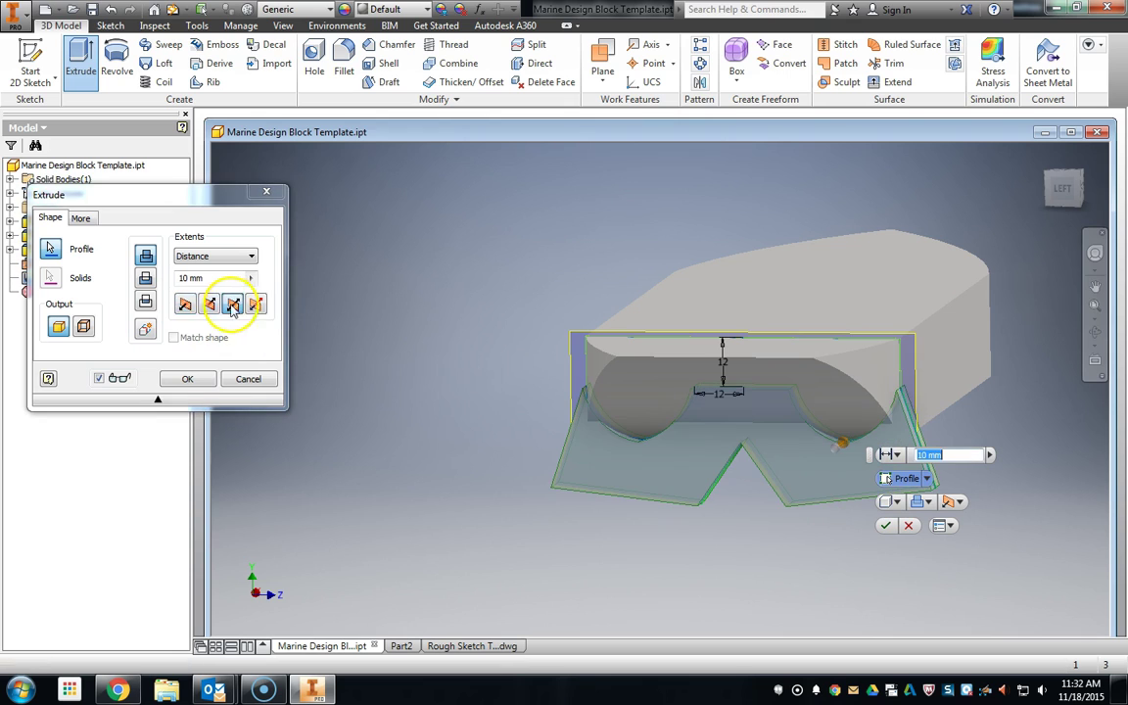
{"action": "left_click", "coordinate": [145, 279]}
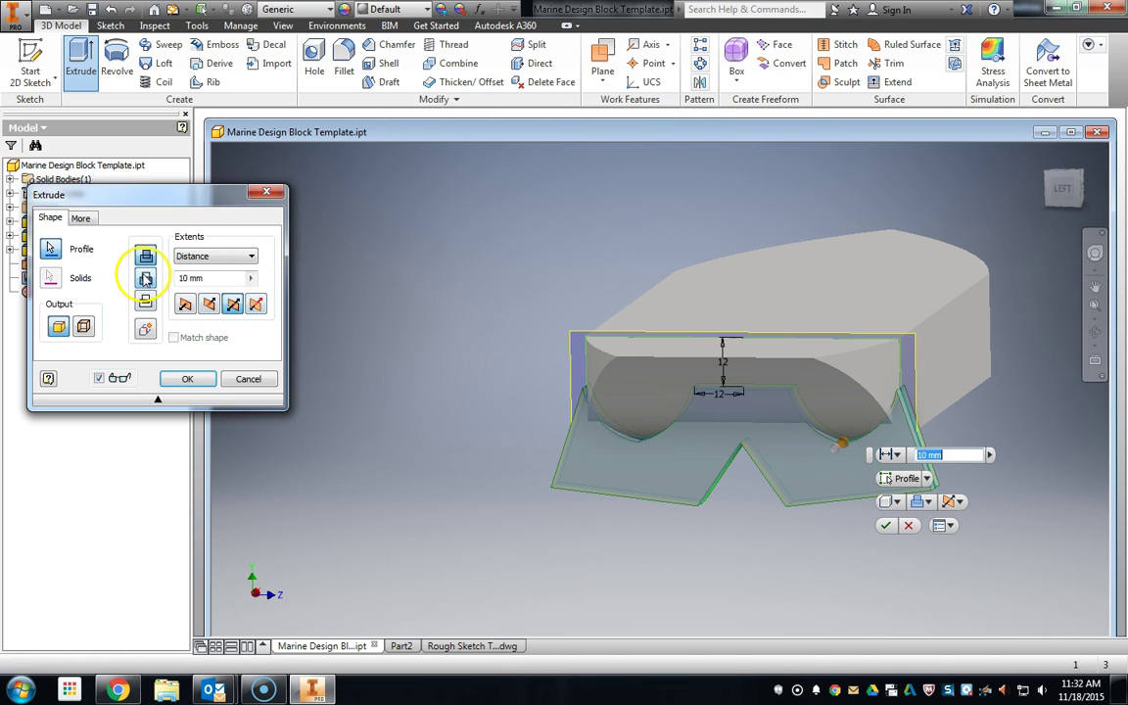
{"action": "left_click", "coordinate": [196, 278]}
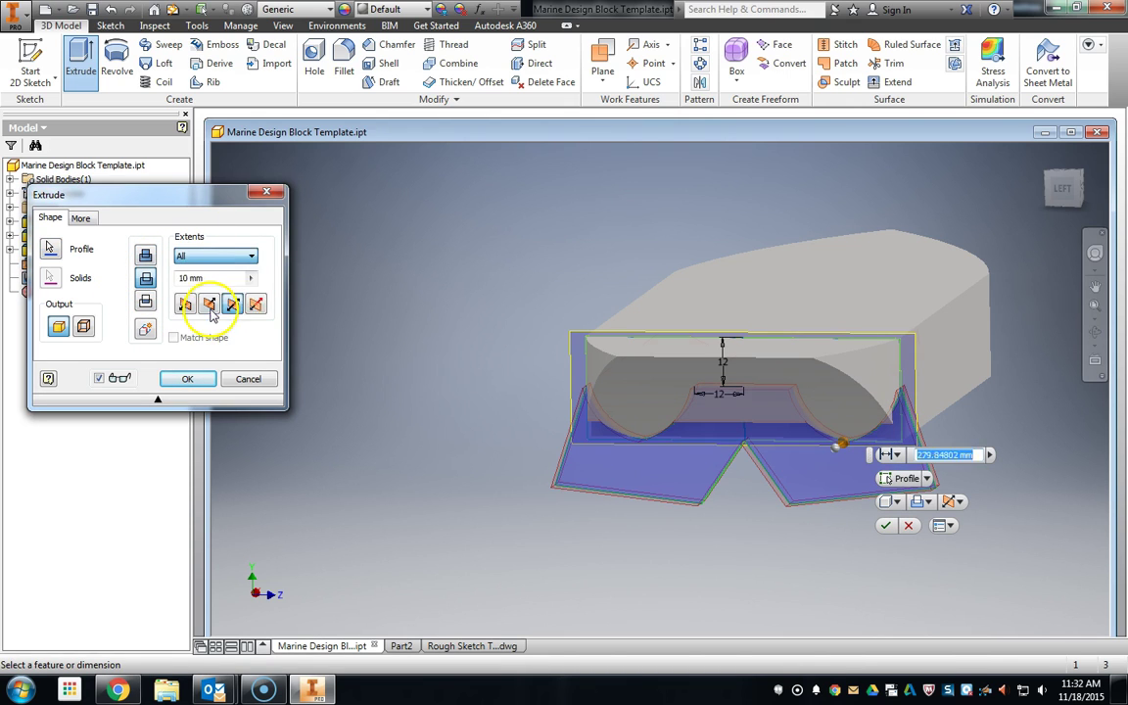
{"action": "left_click_drag", "start_coordinate": [1057, 196], "coordinate": [1026, 194]}
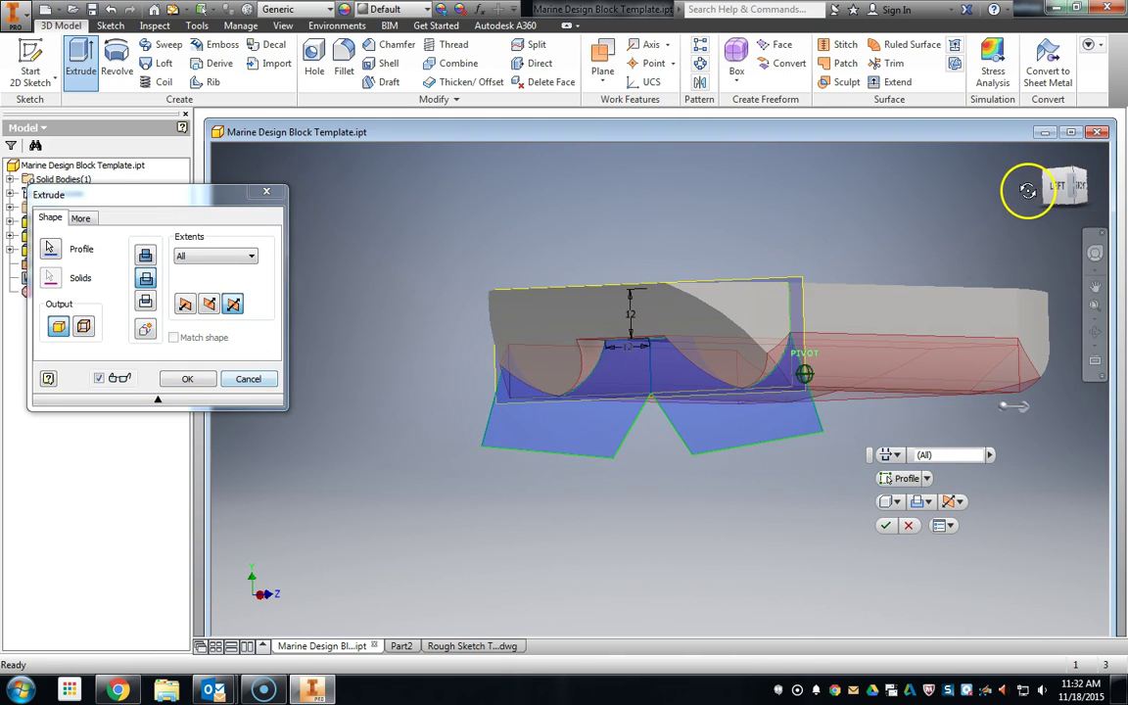
{"action": "left_click", "coordinate": [205, 382]}
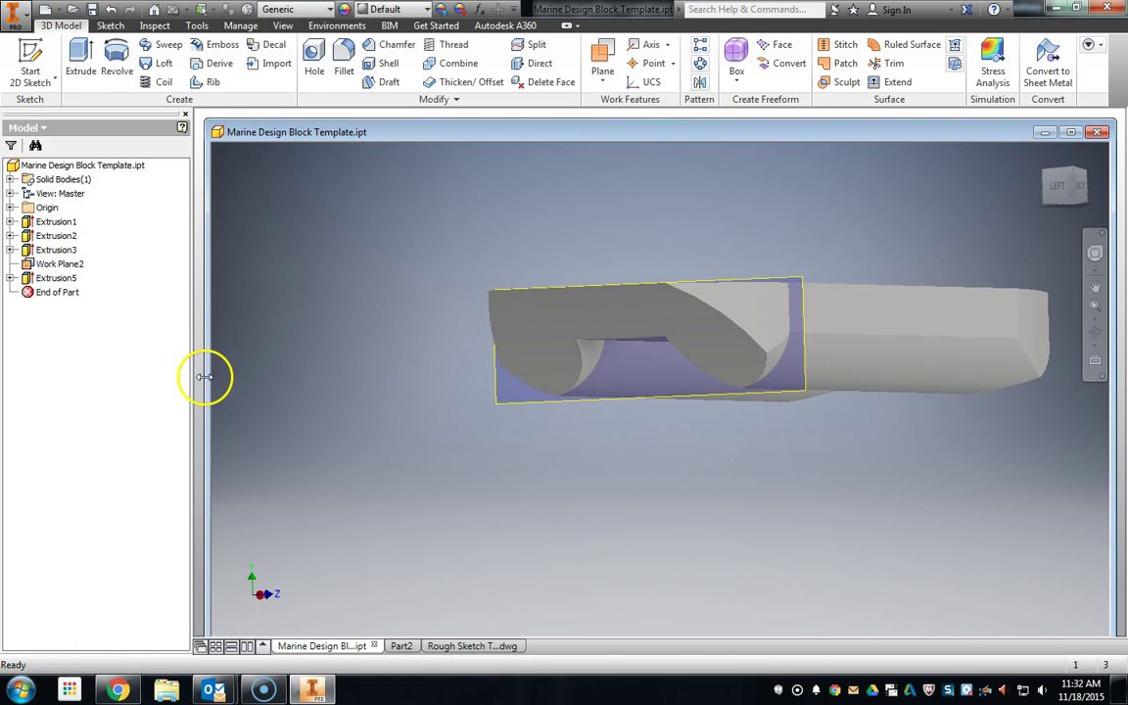
Hide Work Plane2 and orbit to the Right view of the twin-hull block
{"action": "left_click", "coordinate": [43, 268]}
{"action": "right_click", "coordinate": [45, 272]}
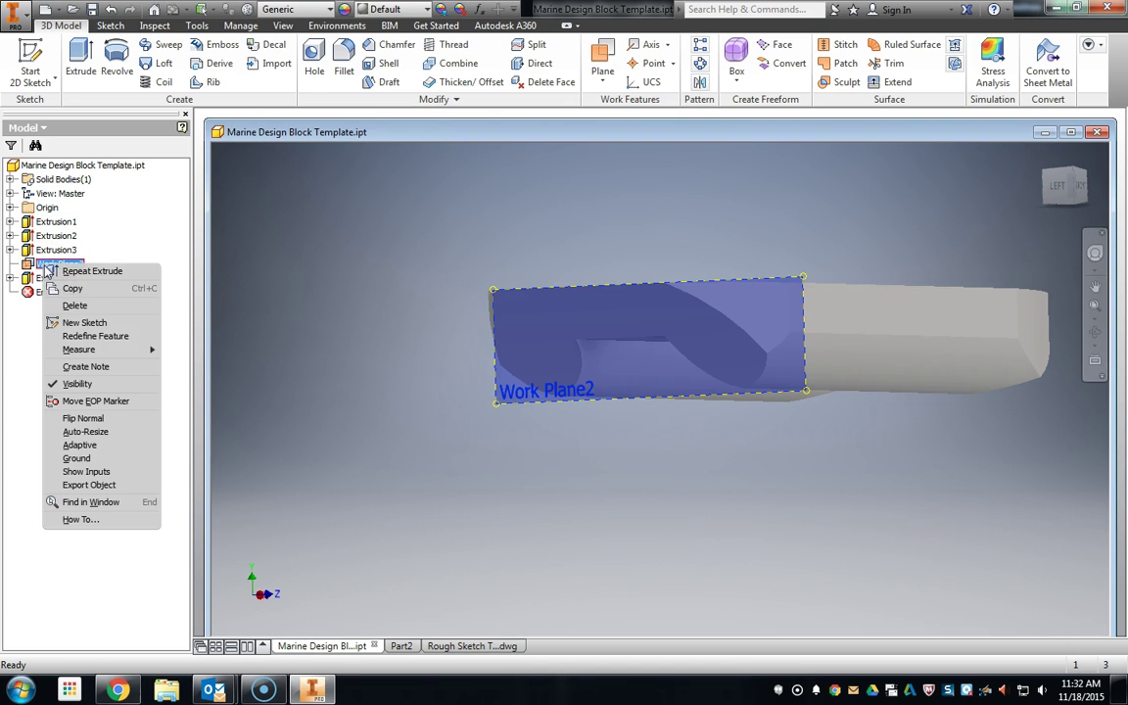
{"action": "left_click", "coordinate": [78, 383]}
{"action": "mouse_move", "coordinate": [1063, 189]}
{"action": "left_mouse_down"}
{"action": "mouse_move", "coordinate": [939, 208]}
{"action": "mouse_move", "coordinate": [725, 269]}
{"action": "mouse_move", "coordinate": [661, 223]}
{"action": "mouse_move", "coordinate": [713, 197]}
{"action": "mouse_move", "coordinate": [740, 234]}
{"action": "mouse_move", "coordinate": [831, 272]}
{"action": "mouse_move", "coordinate": [844, 200]}
{"action": "mouse_move", "coordinate": [733, 189]}
{"action": "mouse_move", "coordinate": [733, 151]}
{"action": "mouse_move", "coordinate": [762, 189]}
{"action": "mouse_move", "coordinate": [839, 191]}
{"action": "left_mouse_up"}
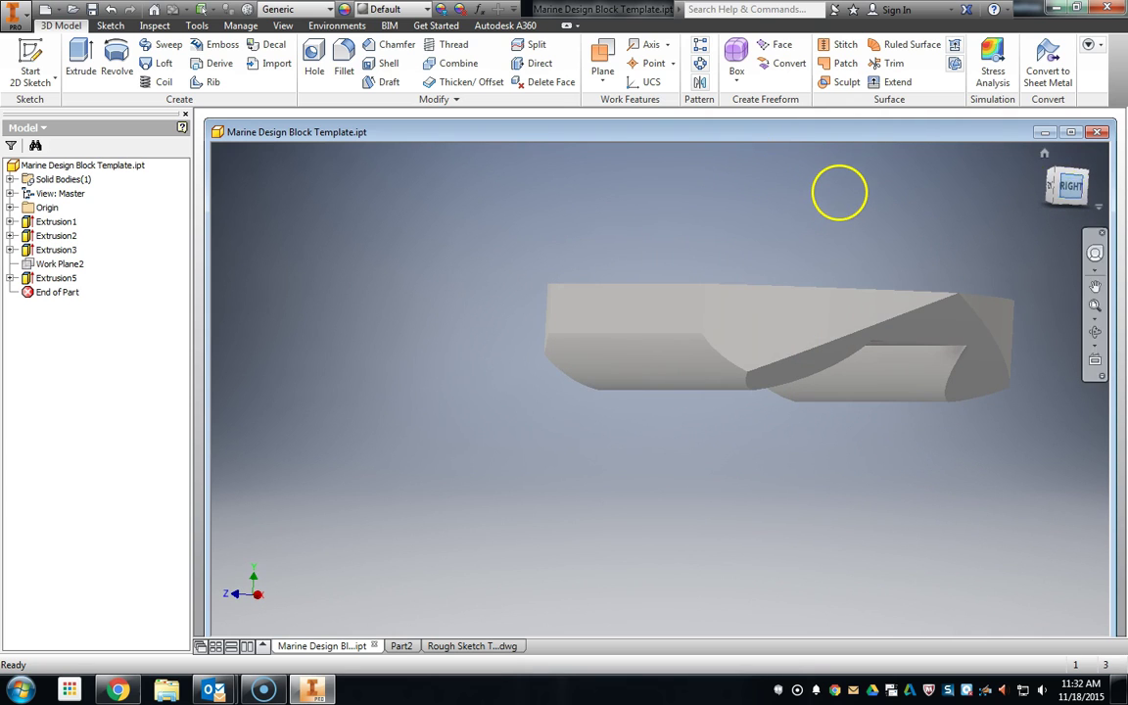
Add Fillet1, rounding the two long V-shaped underside edges between the hulls at 8 mm
{"action": "left_click", "coordinate": [343, 61]}
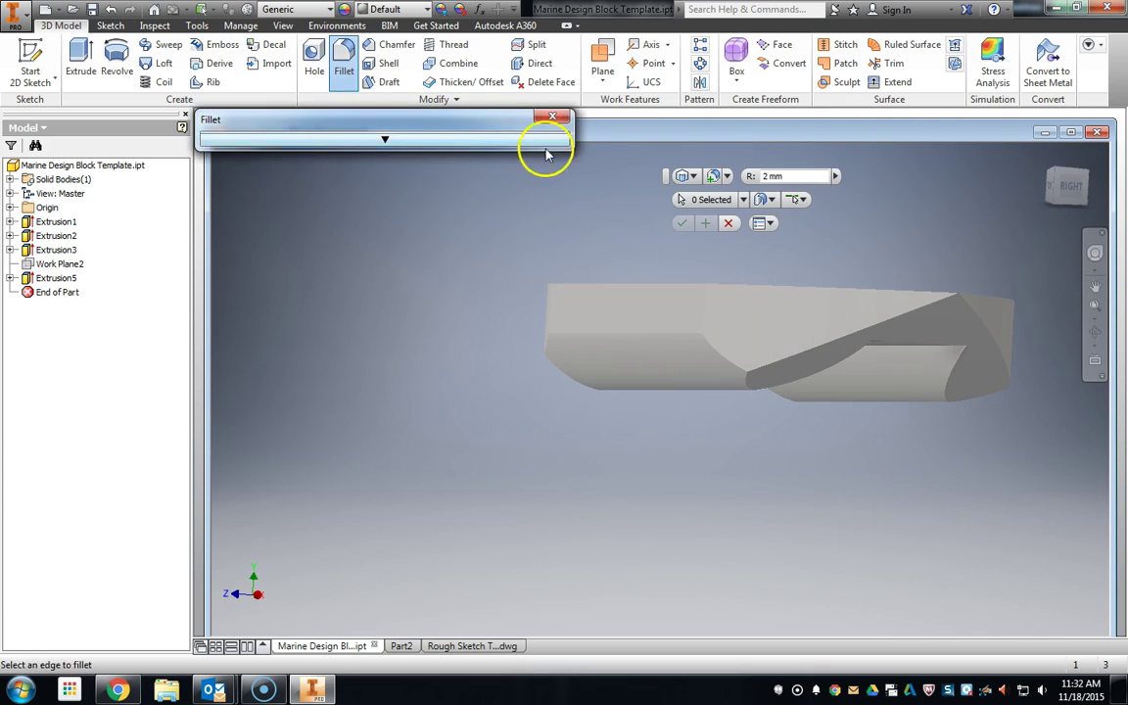
{"action": "left_click", "coordinate": [782, 362]}
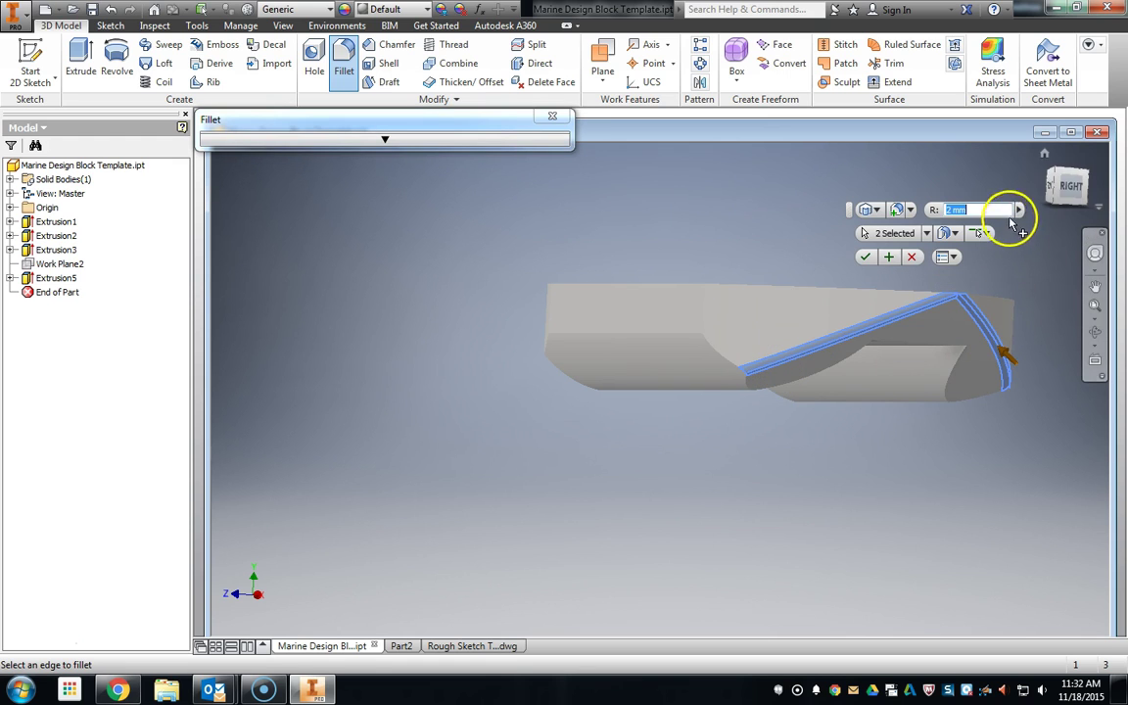
{"action": "left_click", "coordinate": [1044, 188]}
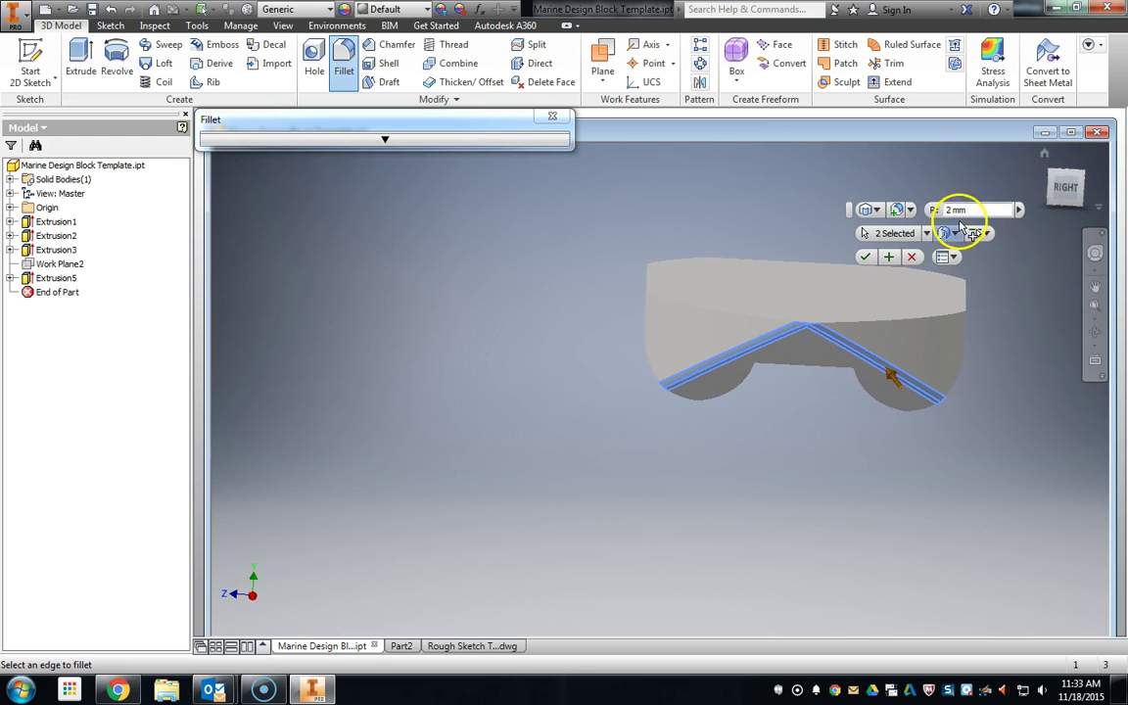
{"action": "left_click", "coordinate": [955, 209]}
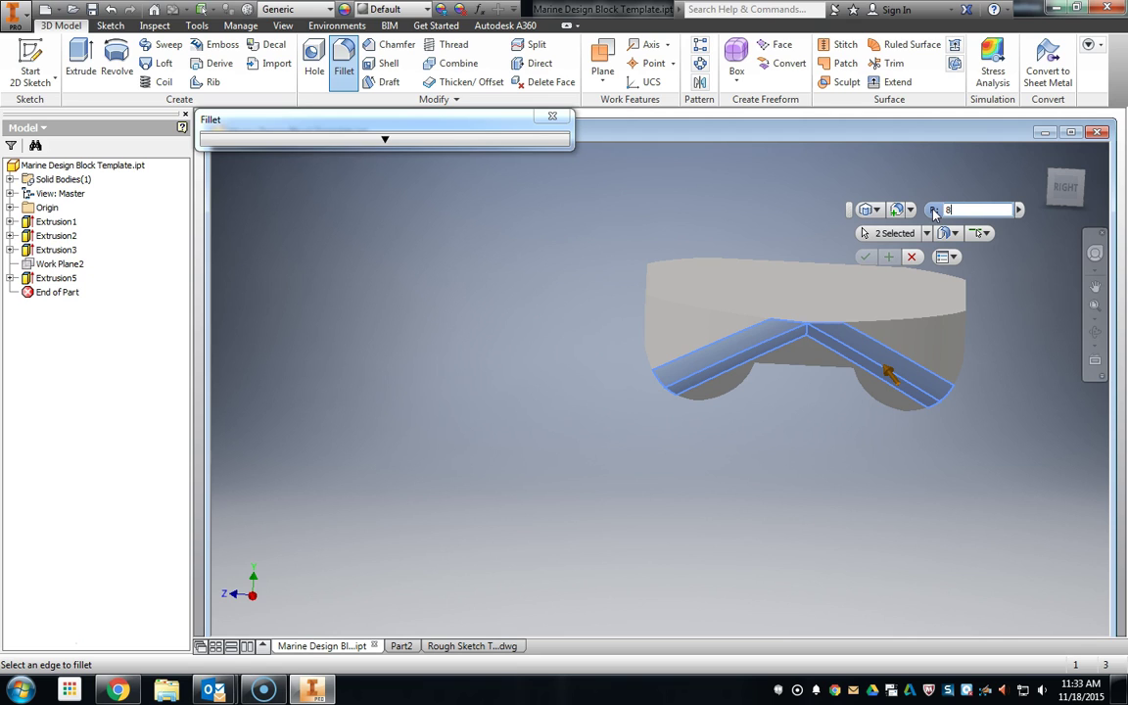
{"action": "scroll", "coordinate": [764, 370], "scroll_direction": "up", "scroll_amount": 3}
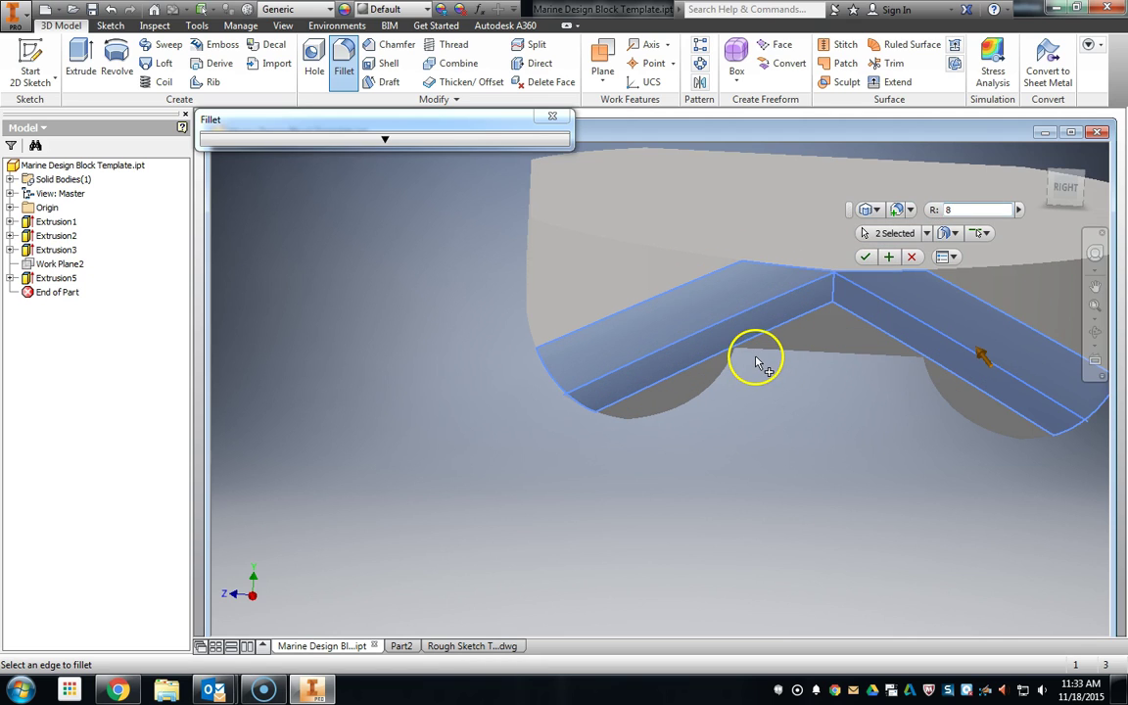
{"action": "scroll", "coordinate": [764, 360], "scroll_direction": "down", "scroll_amount": 2}
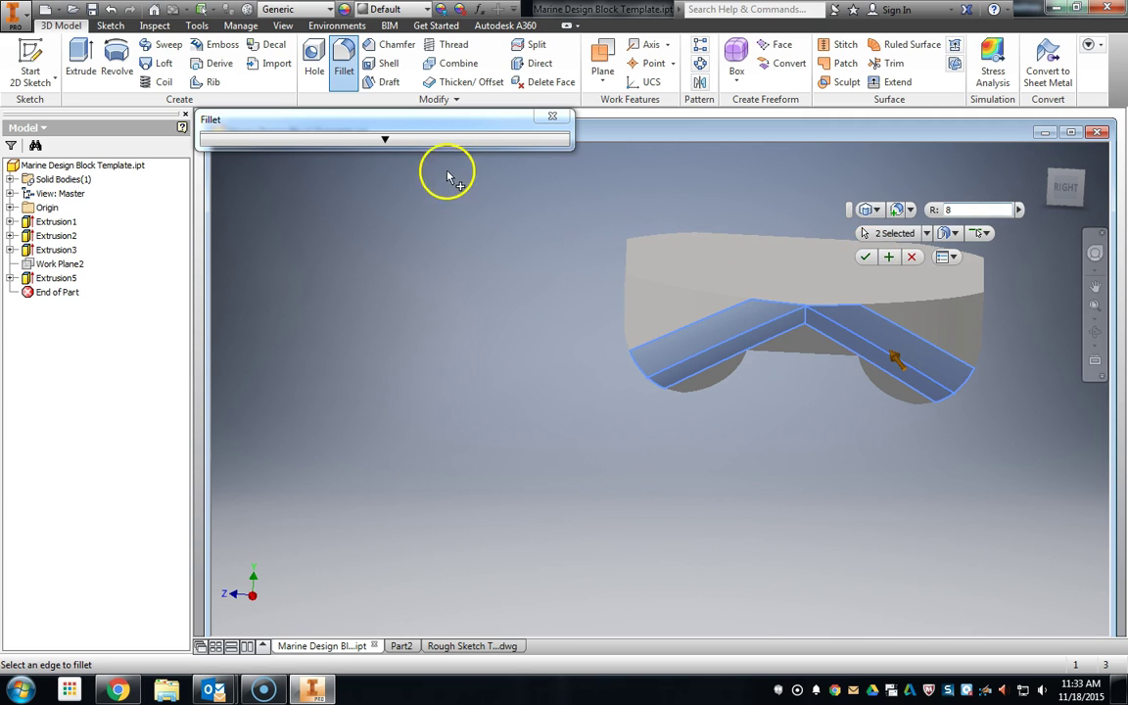
{"action": "left_click", "coordinate": [415, 145]}
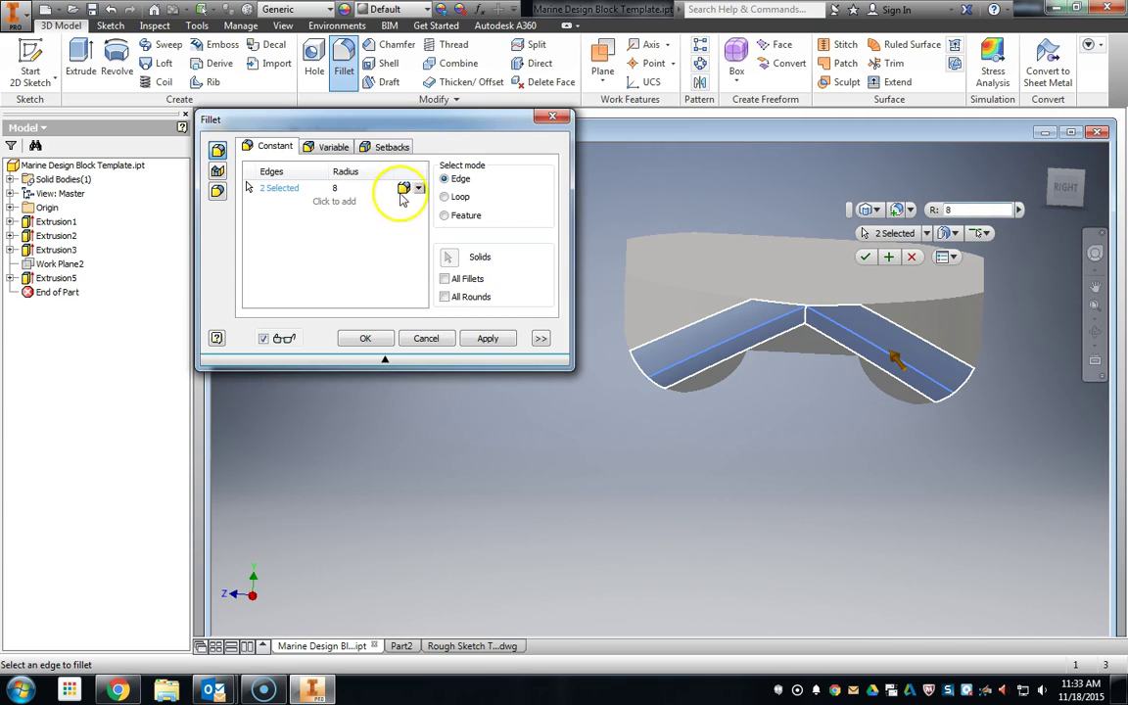
{"action": "left_click", "coordinate": [866, 258]}
{"action": "left_click_drag", "start_coordinate": [1077, 191], "coordinate": [940, 245]}
{"action": "scroll", "coordinate": [1087, 222], "scroll_direction": "up", "scroll_amount": 5}
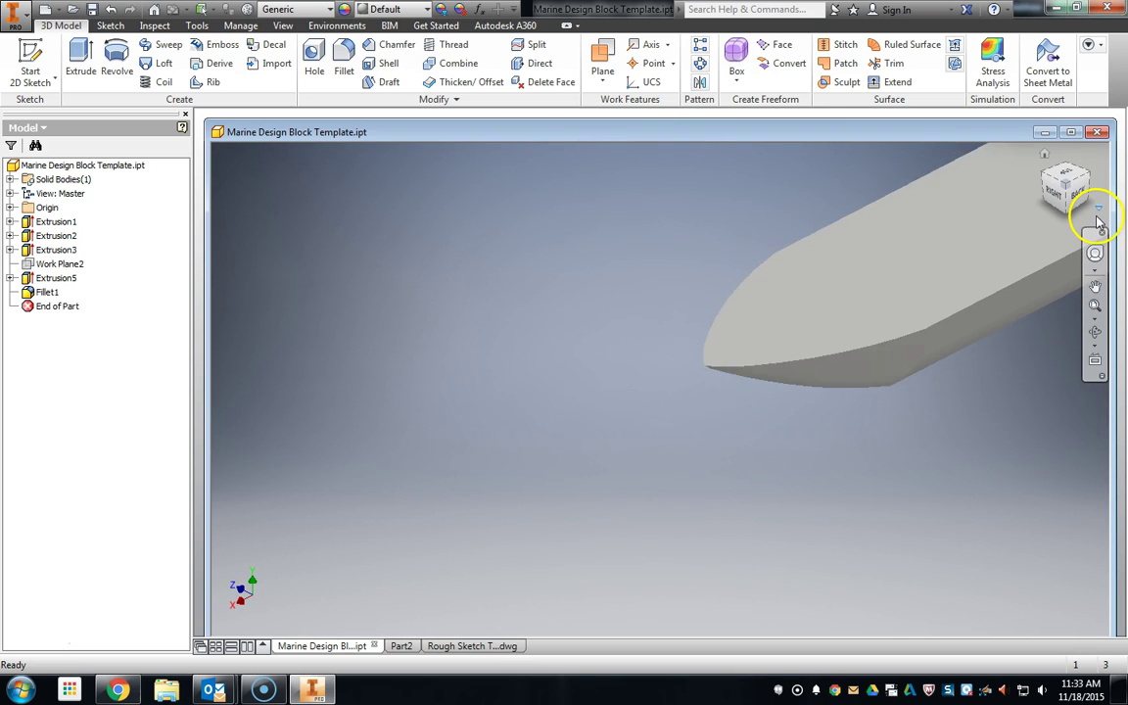
{"action": "scroll", "coordinate": [1000, 309], "scroll_direction": "down", "scroll_amount": 5}
{"action": "scroll", "coordinate": [713, 232], "scroll_direction": "up", "scroll_amount": 5}
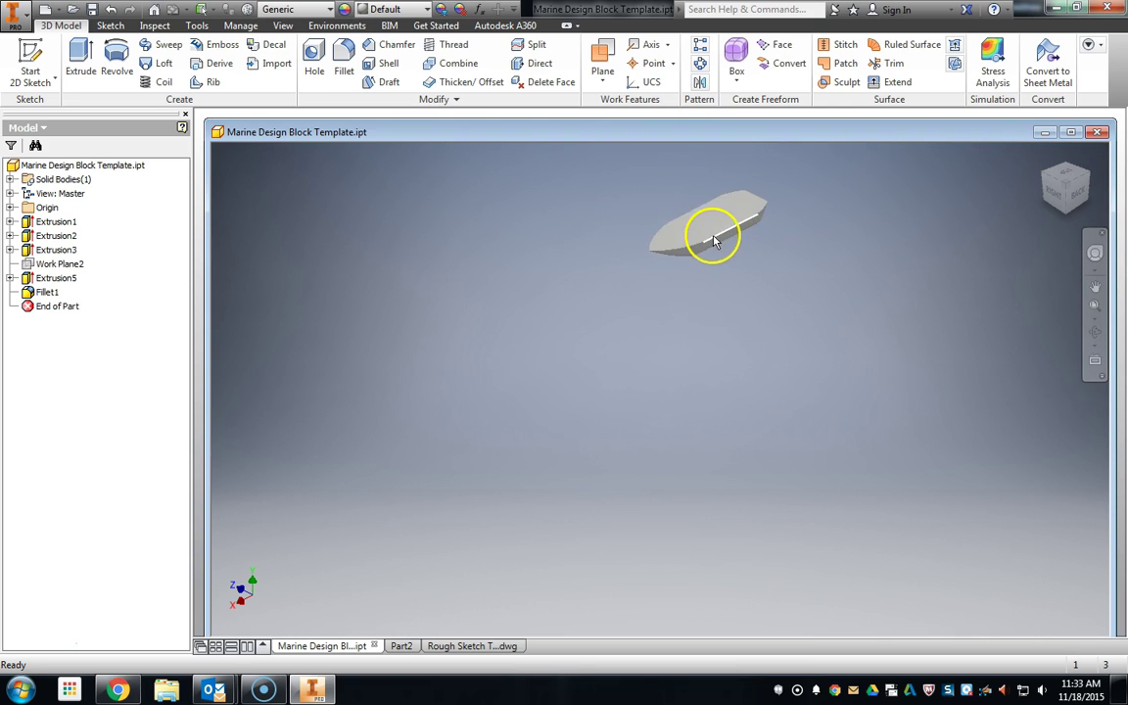
{"action": "scroll", "coordinate": [697, 189], "scroll_direction": "down", "scroll_amount": 7}
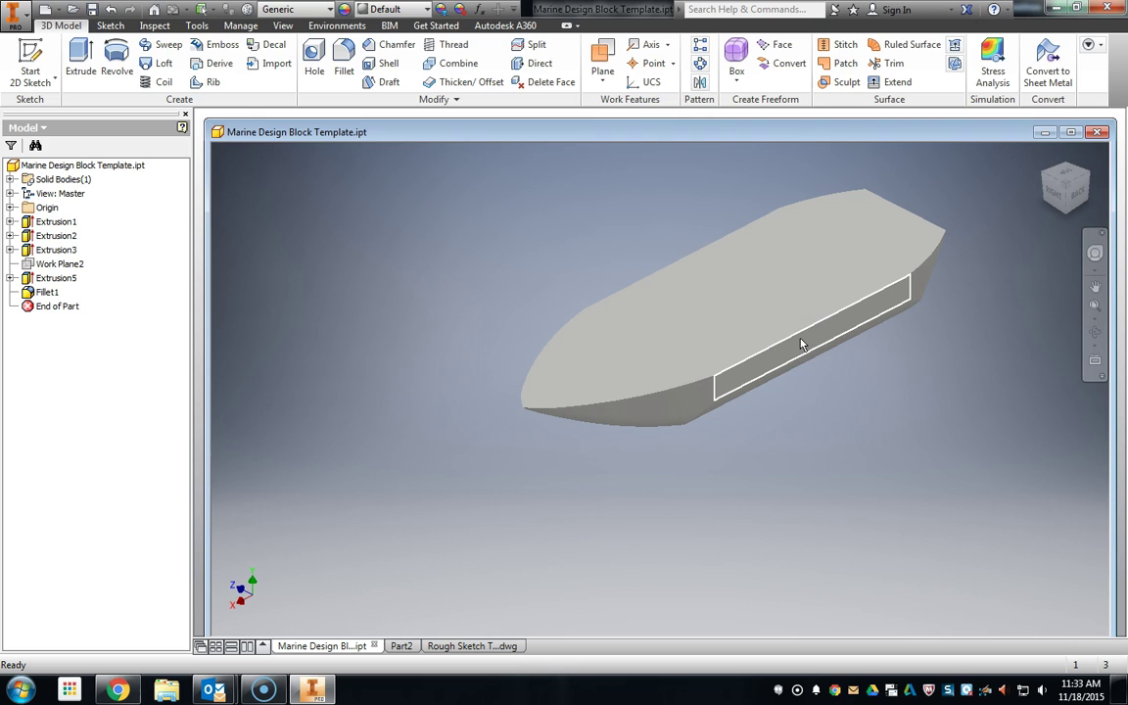
{"action": "mouse_move", "coordinate": [801, 342]}
{"action": "left_click", "coordinate": [807, 307]}
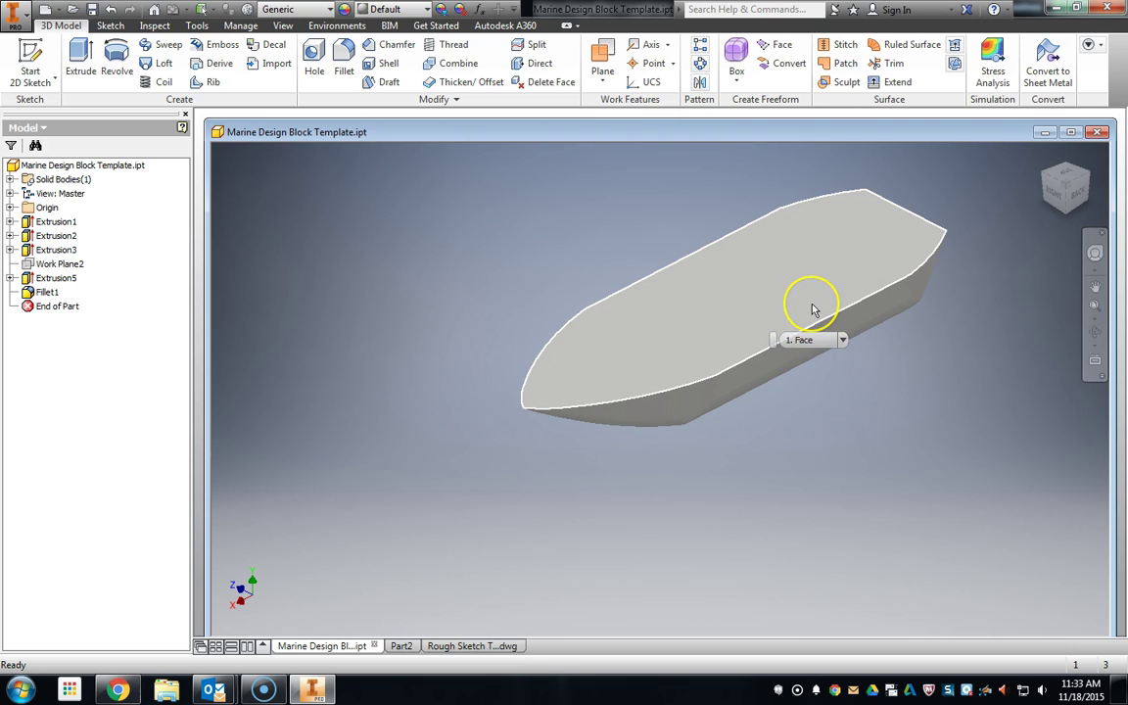